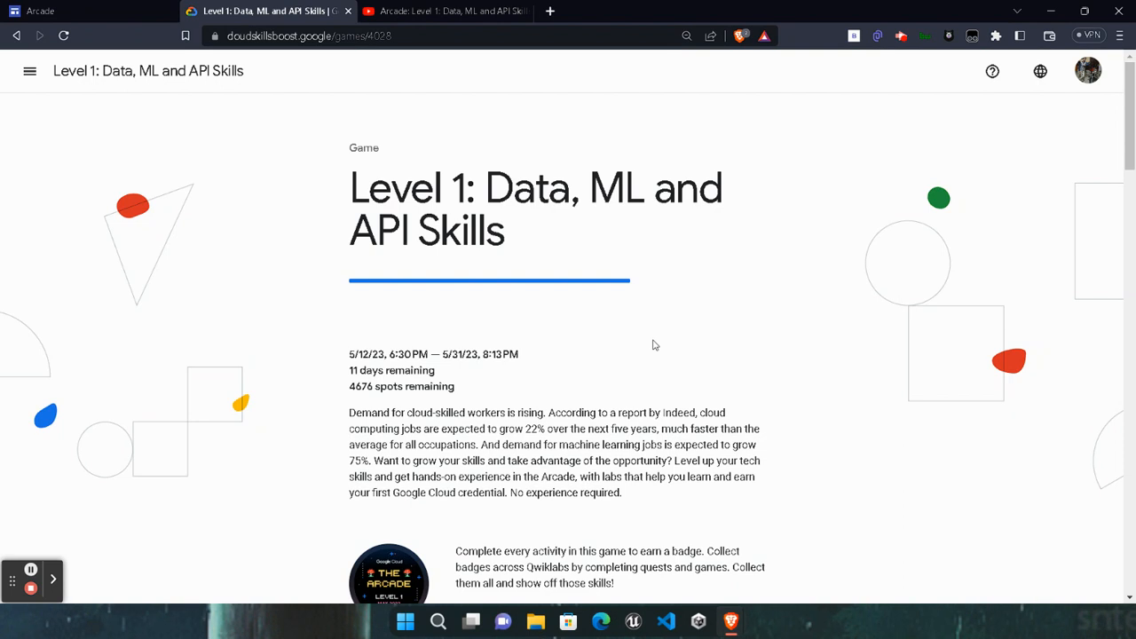
Look over the Level 1: Data, ML and API Skills game page and the matching YouTube playlist of lab solutions.
scroll(641, 326, down, 8)
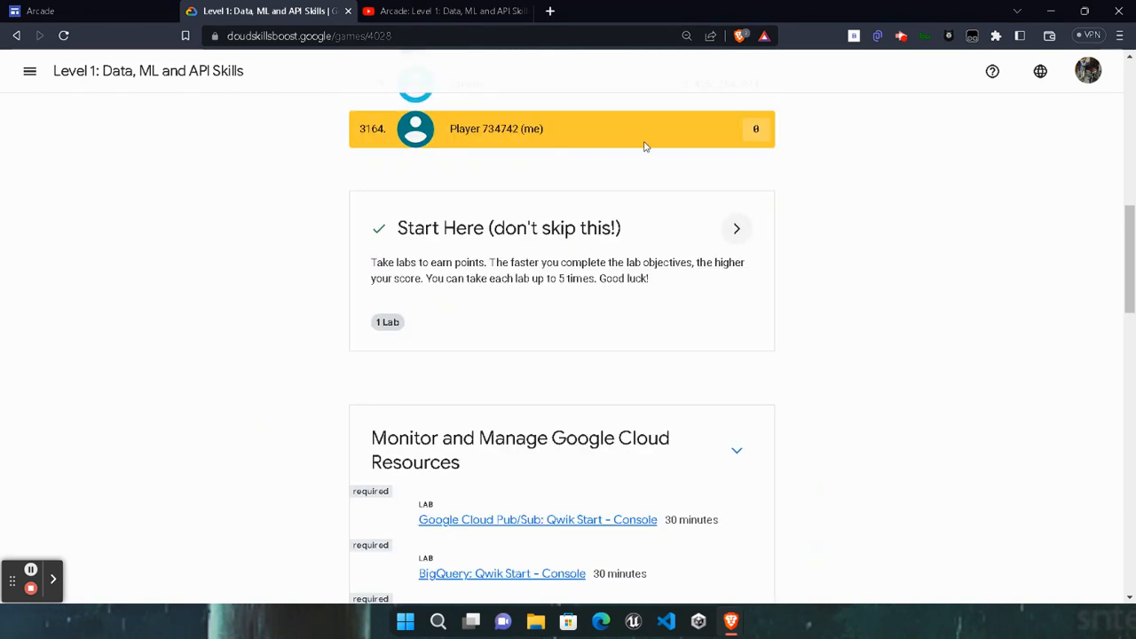
click(444, 11)
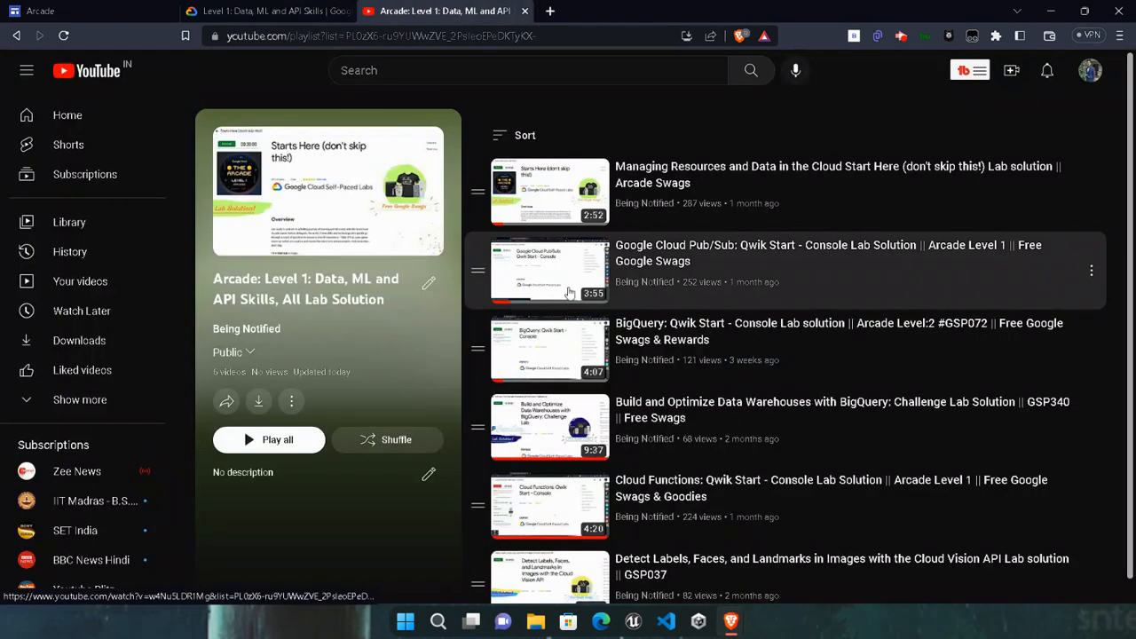
scroll(807, 319, down, 1)
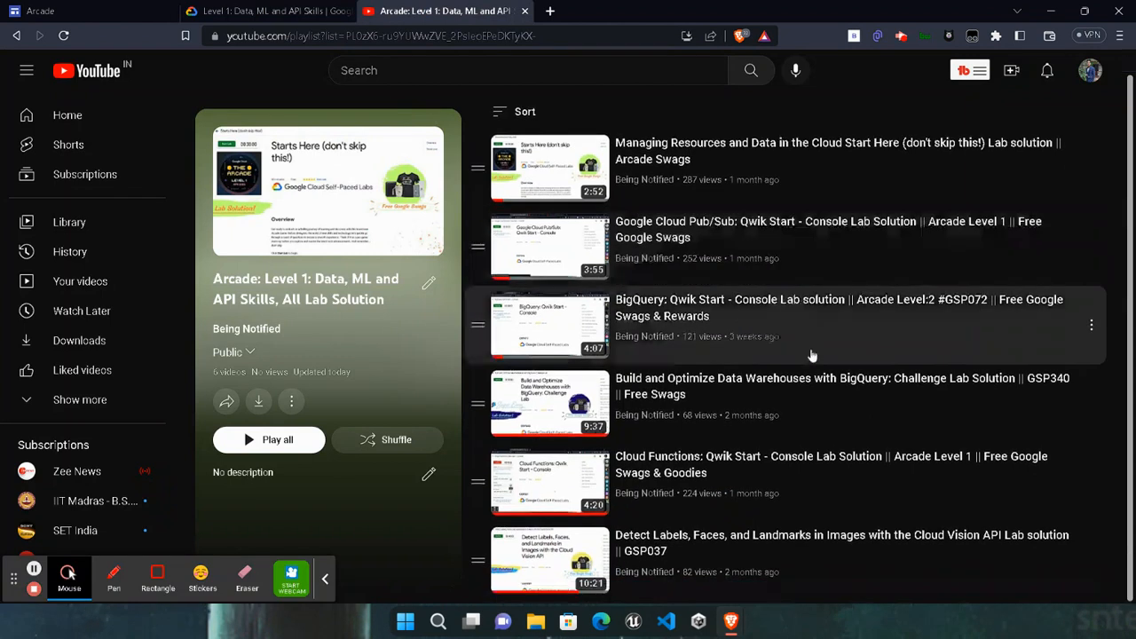
click(325, 579)
drag(214, 278, 417, 296)
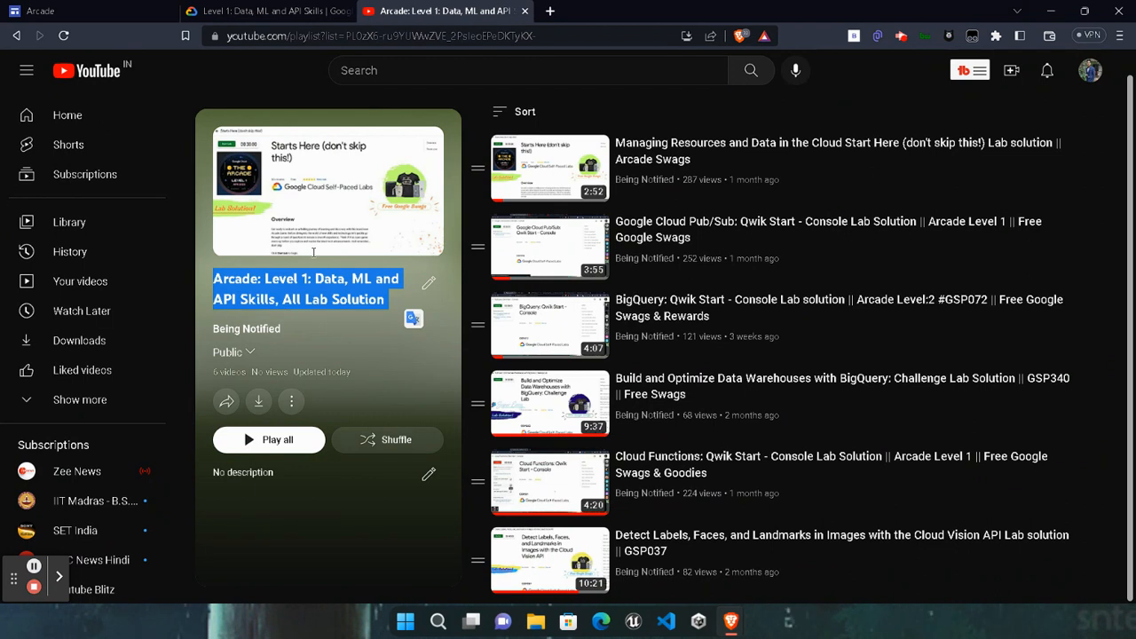
click(280, 9)
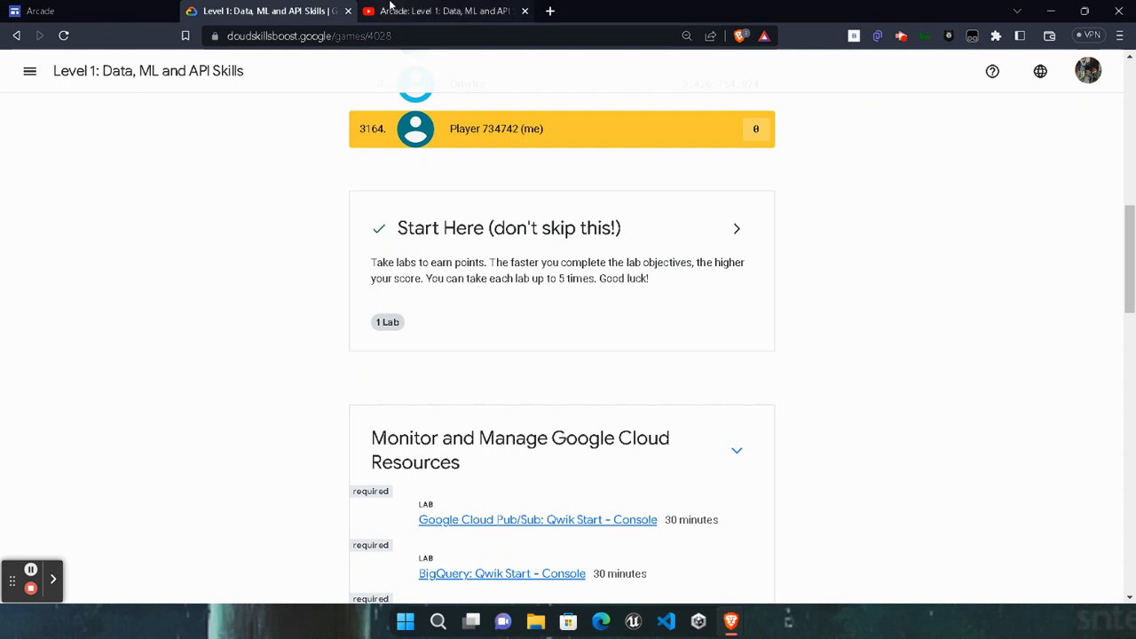
click(391, 9)
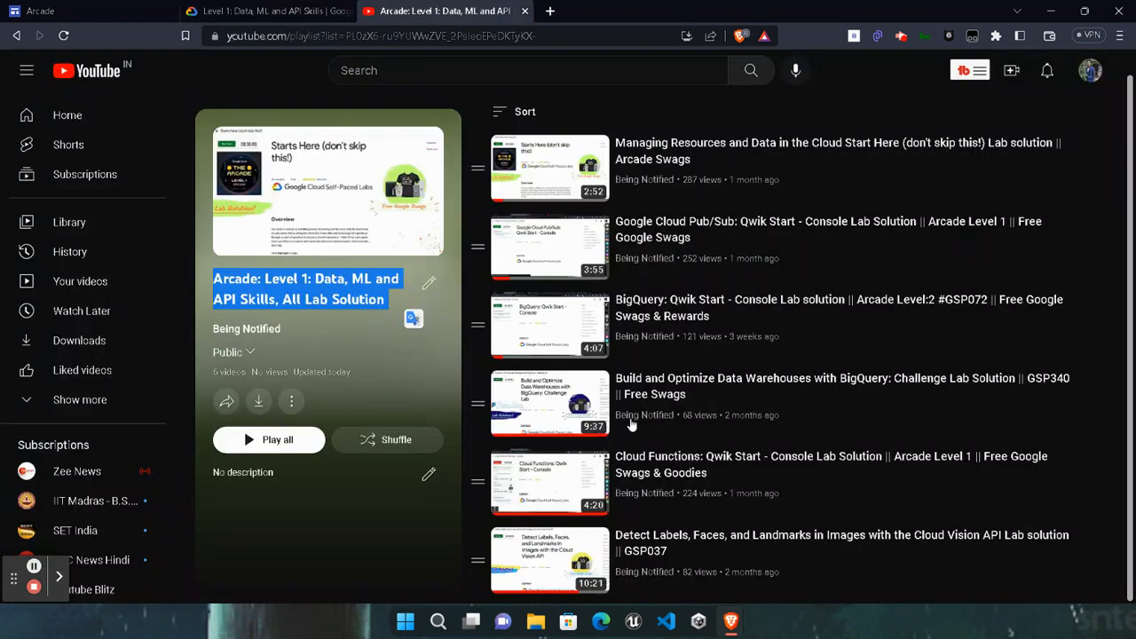
click(252, 7)
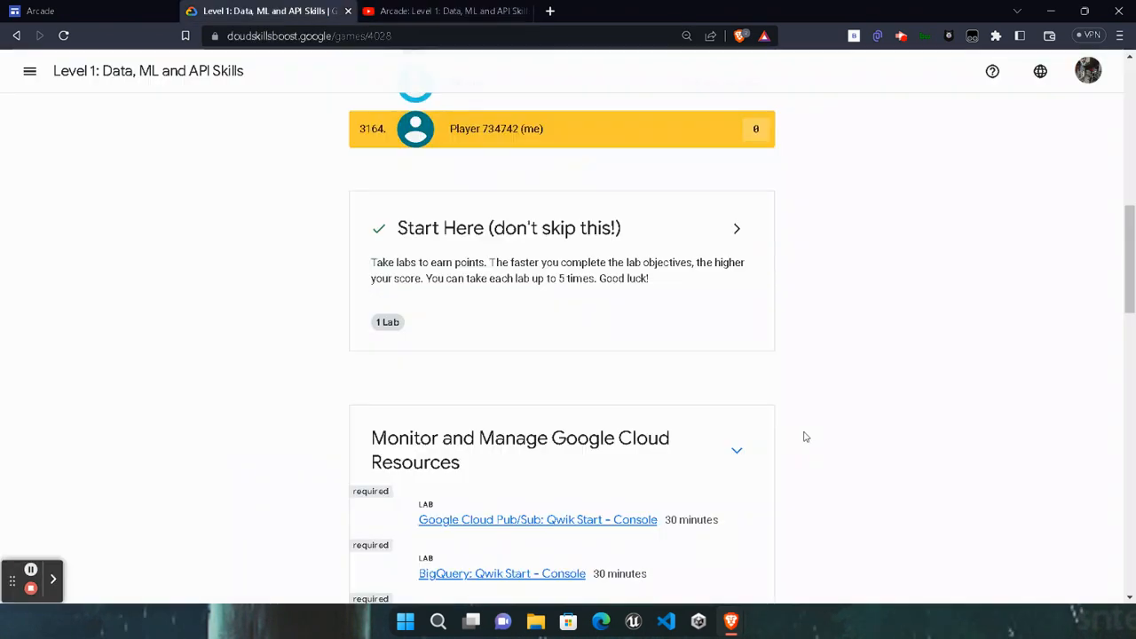
Open the Dataflow: Qwik Start - Templates lab from the game's required labs and start it.
scroll(806, 436, down, 3)
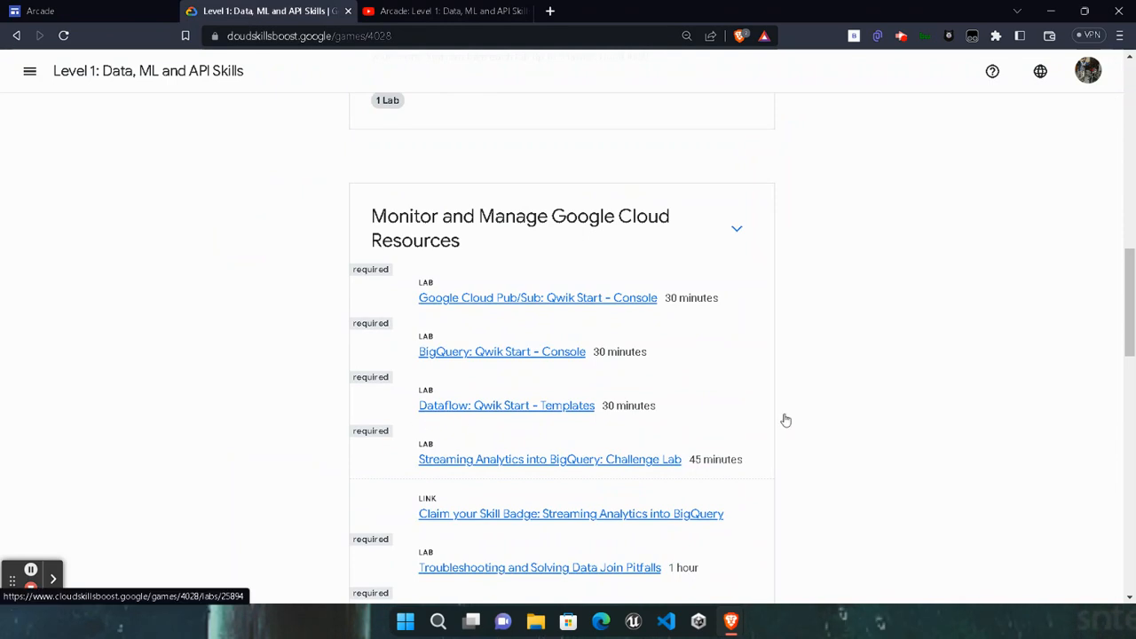
scroll(983, 405, up, 15)
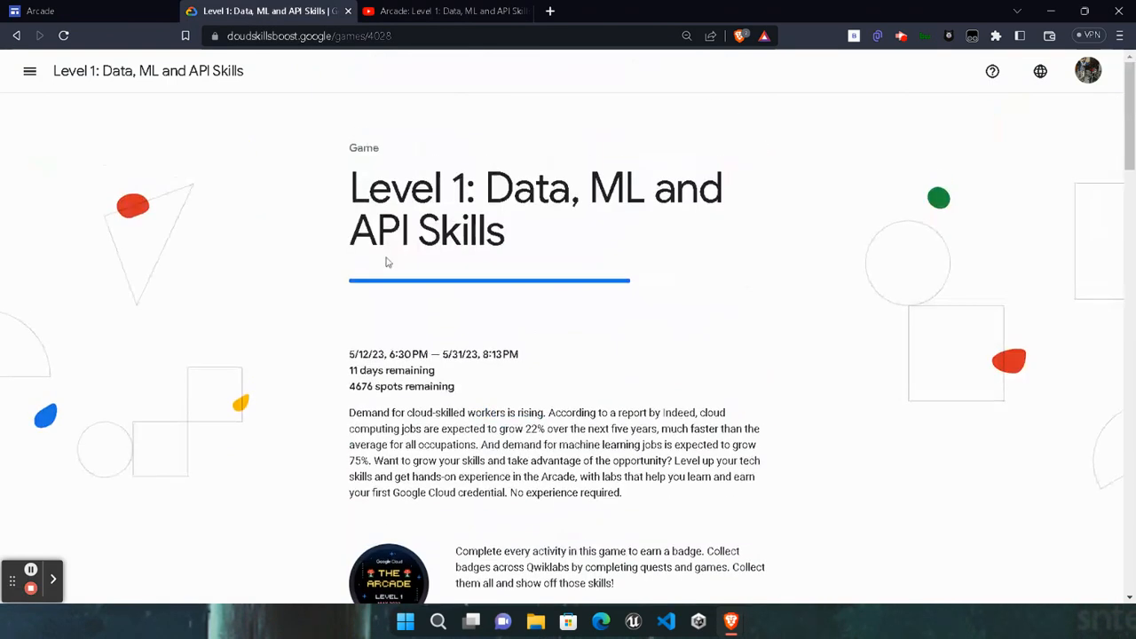
drag(337, 199, 724, 199)
click(944, 440)
scroll(944, 440, down, 15)
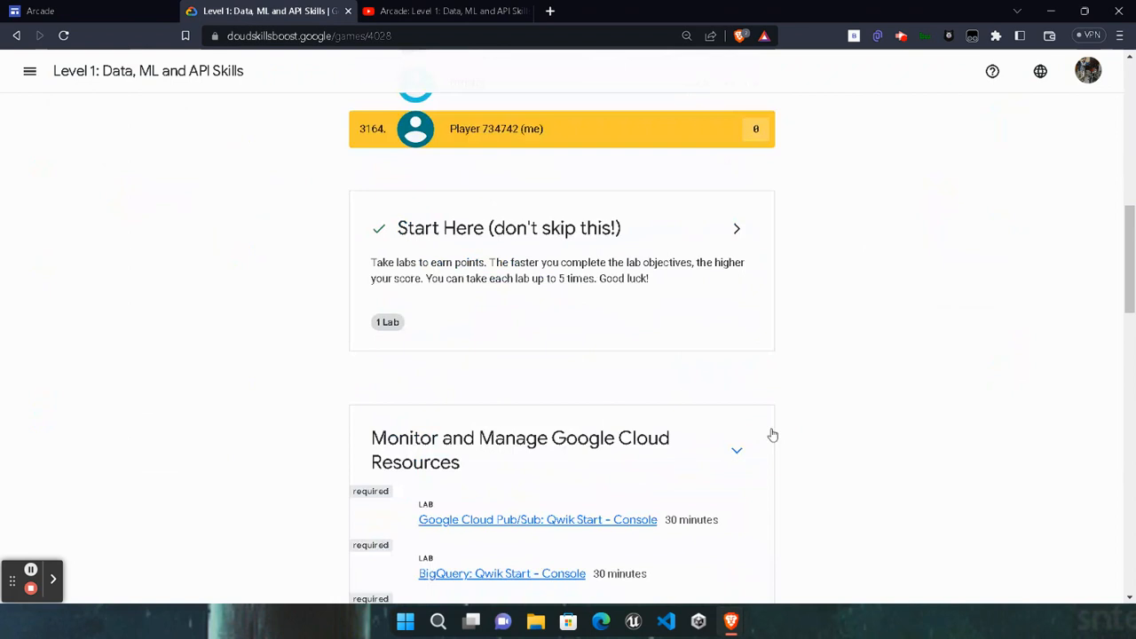
click(528, 333)
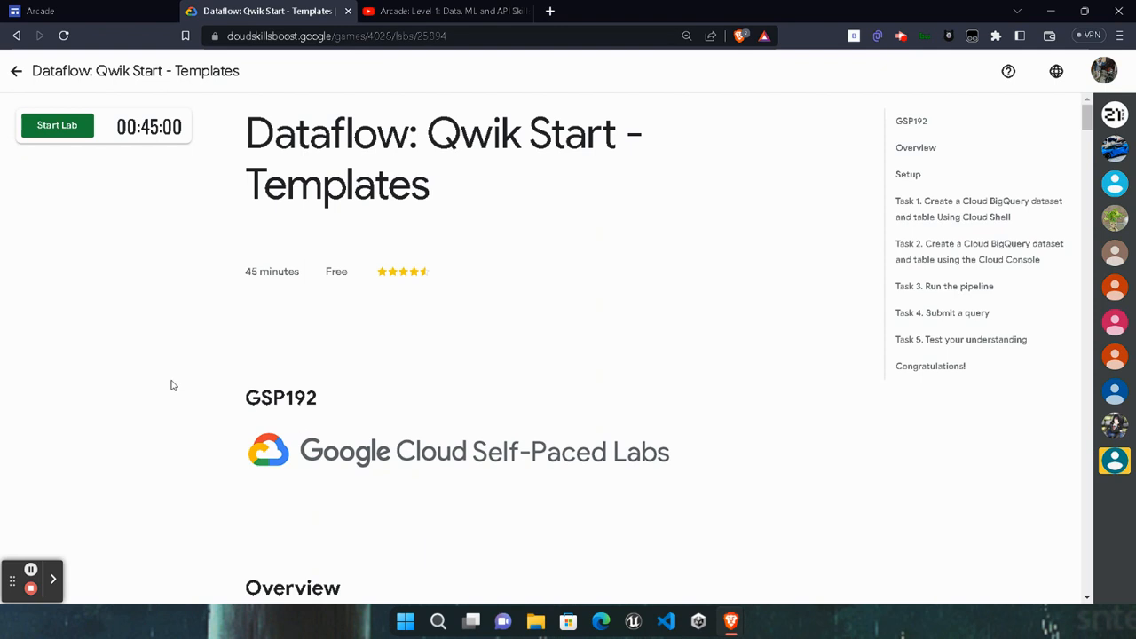
click(56, 125)
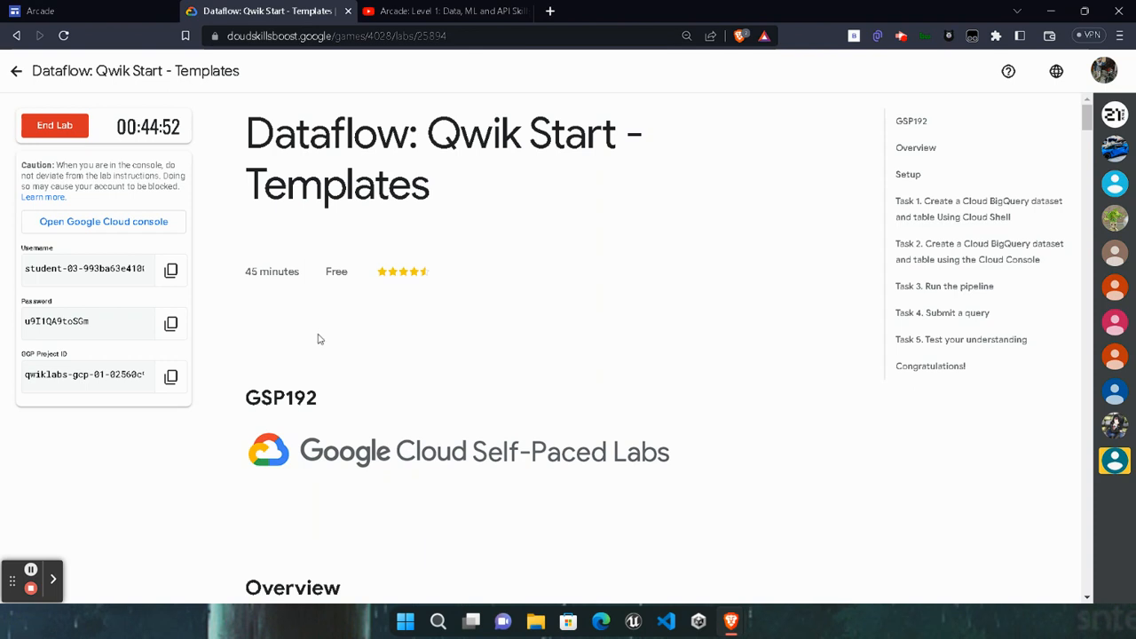
Open the Google Cloud console in a private window and submit the lab's student username on the sign-in page.
click(124, 221)
right_click(125, 221)
click(188, 266)
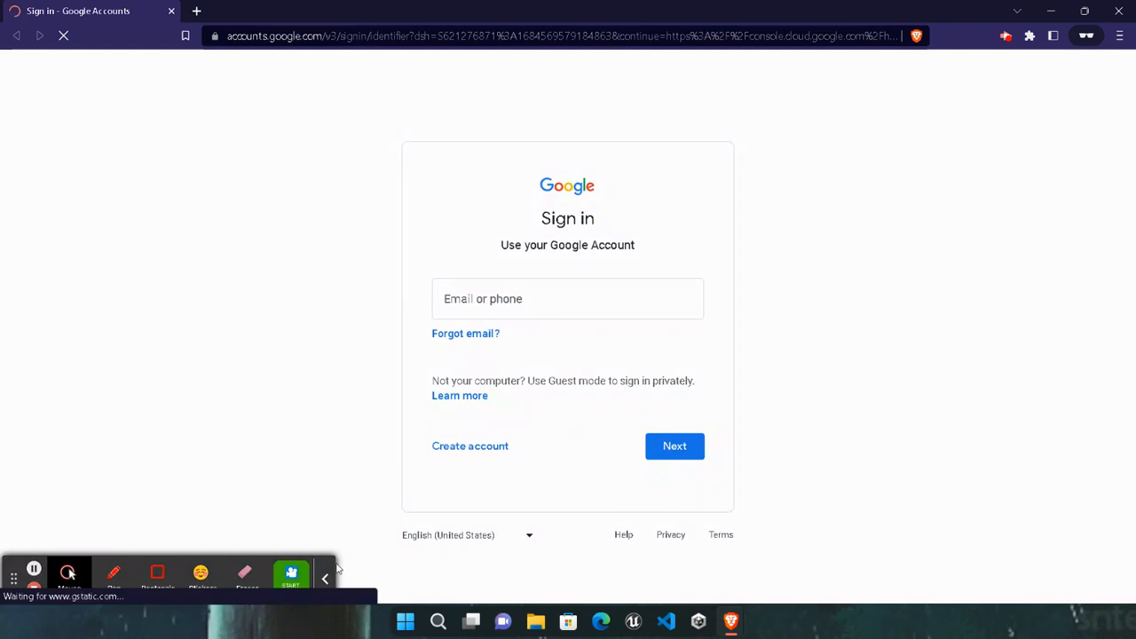
key(ctrl+v)
click(325, 581)
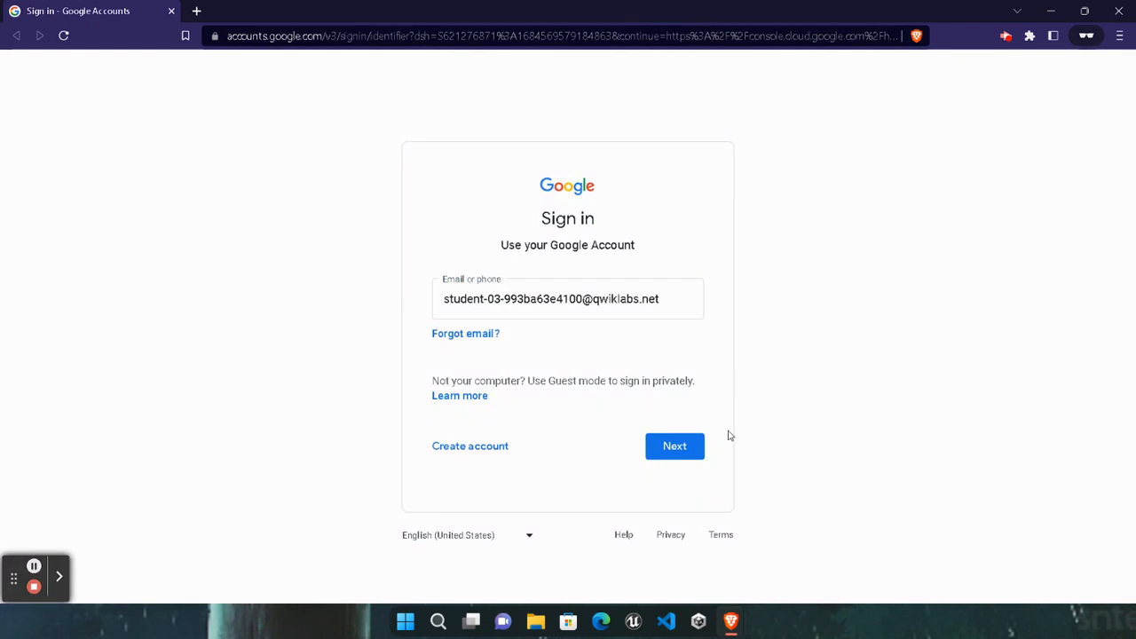
click(679, 457)
Copy the temporary account password from the lab page and submit it on the Google sign-in page.
mouse_move(730, 621)
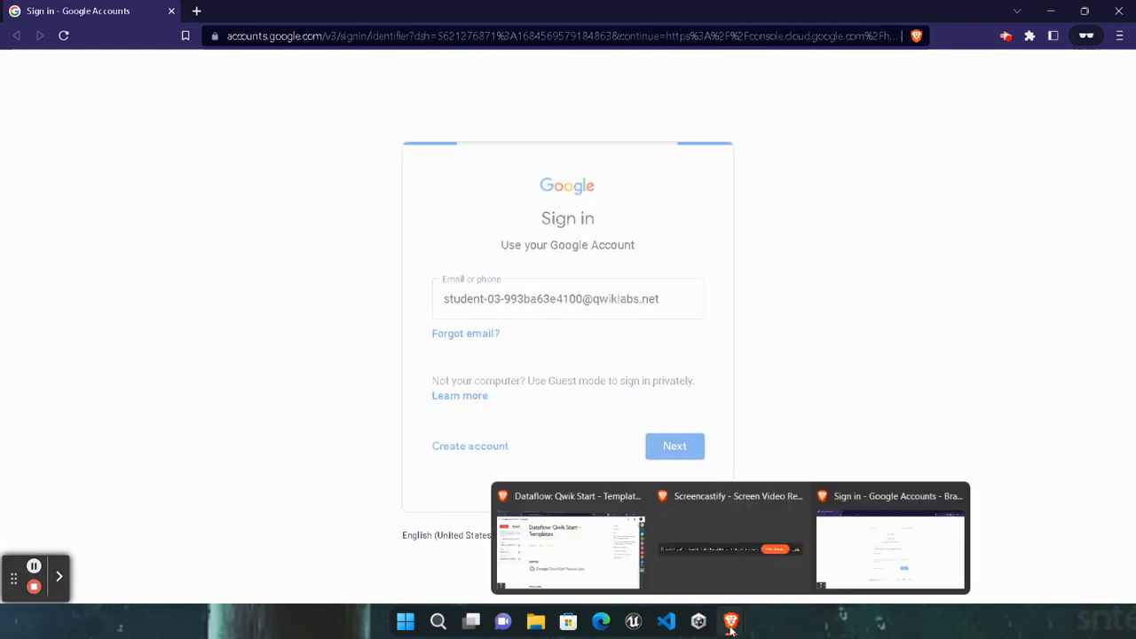
click(638, 576)
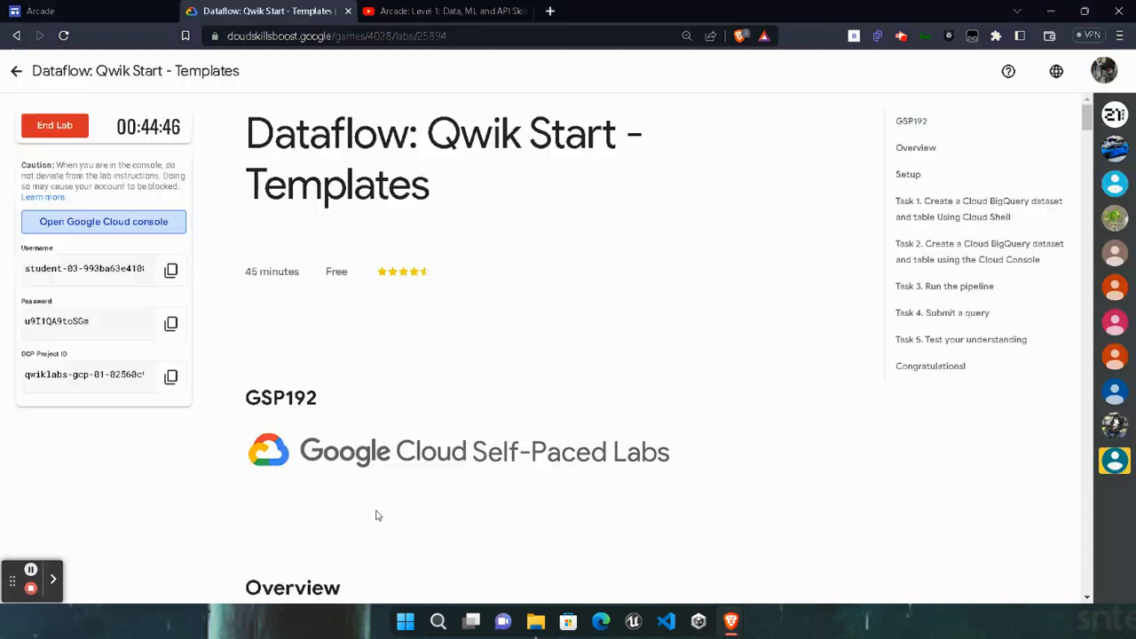
click(171, 324)
mouse_move(731, 621)
click(821, 501)
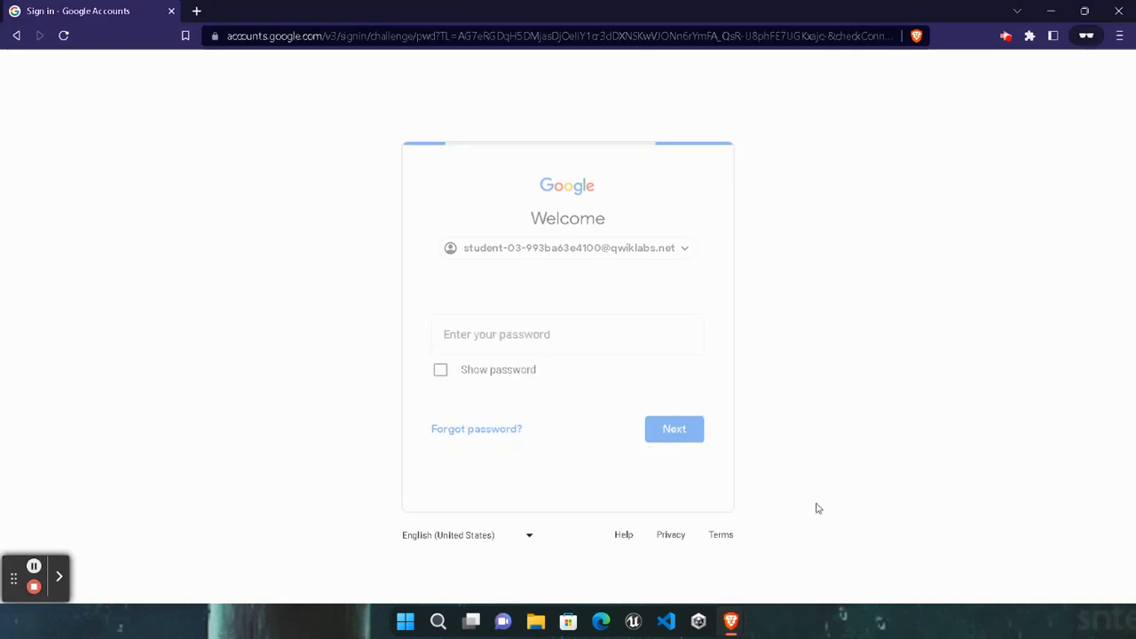
click(674, 428)
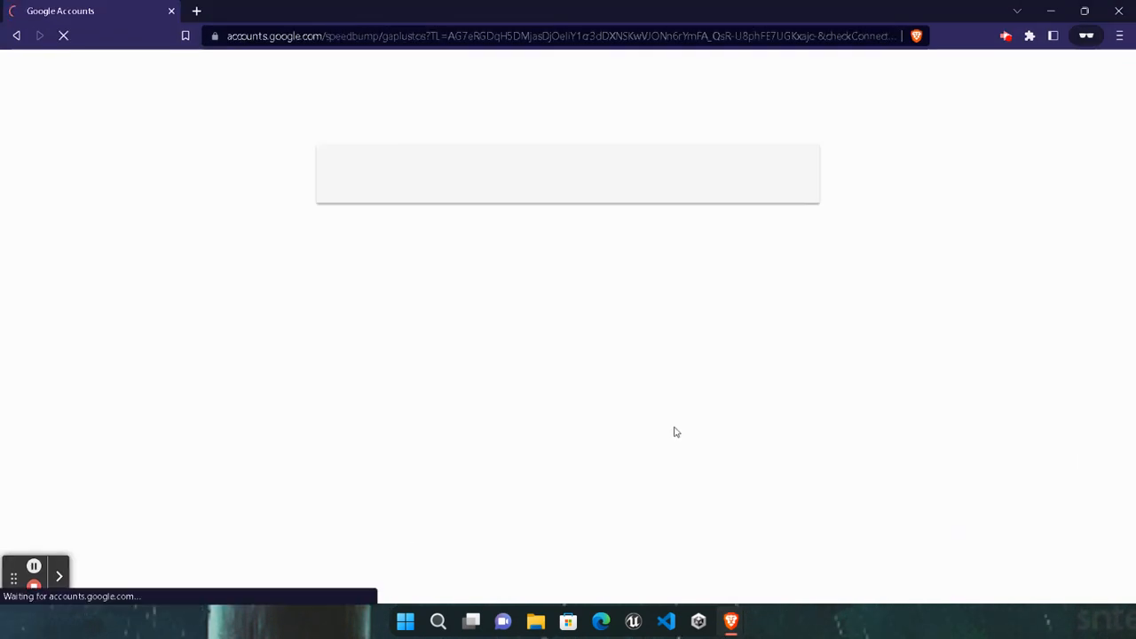
Acknowledge the new account notice and agree to the Google Cloud Platform Terms of Service.
click(527, 449)
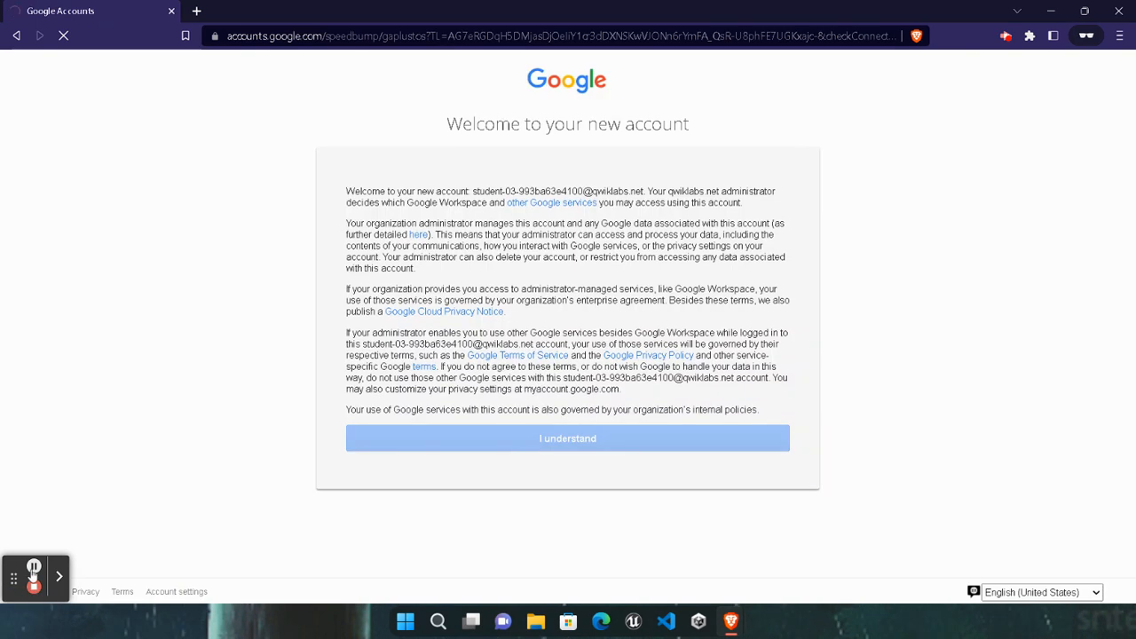
click(32, 572)
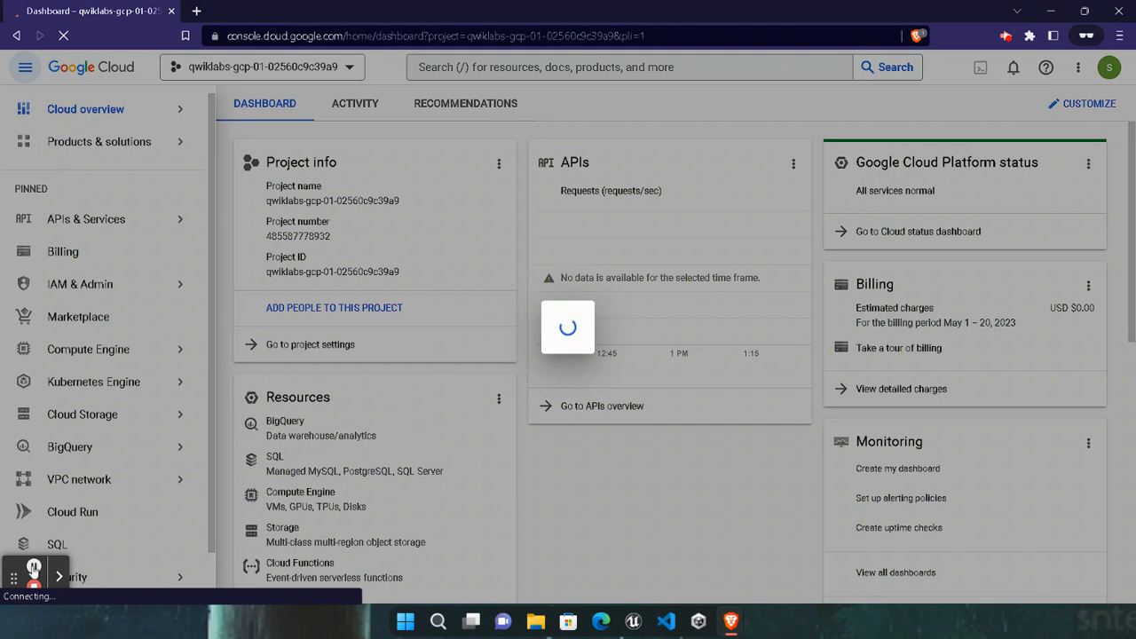
key(alt+shift+p)
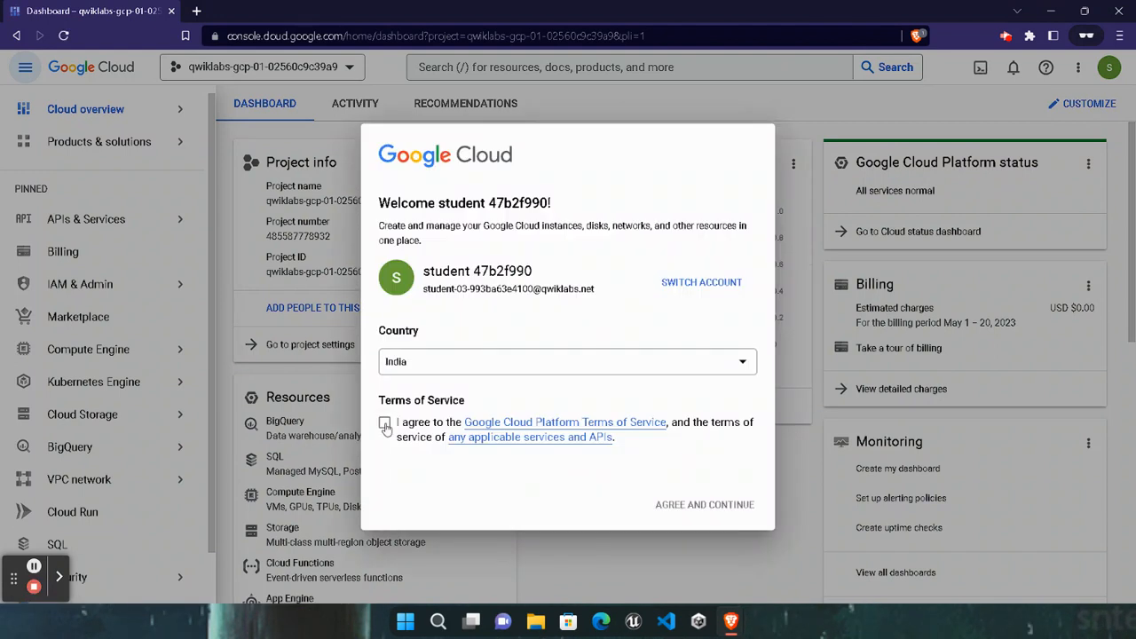
click(698, 514)
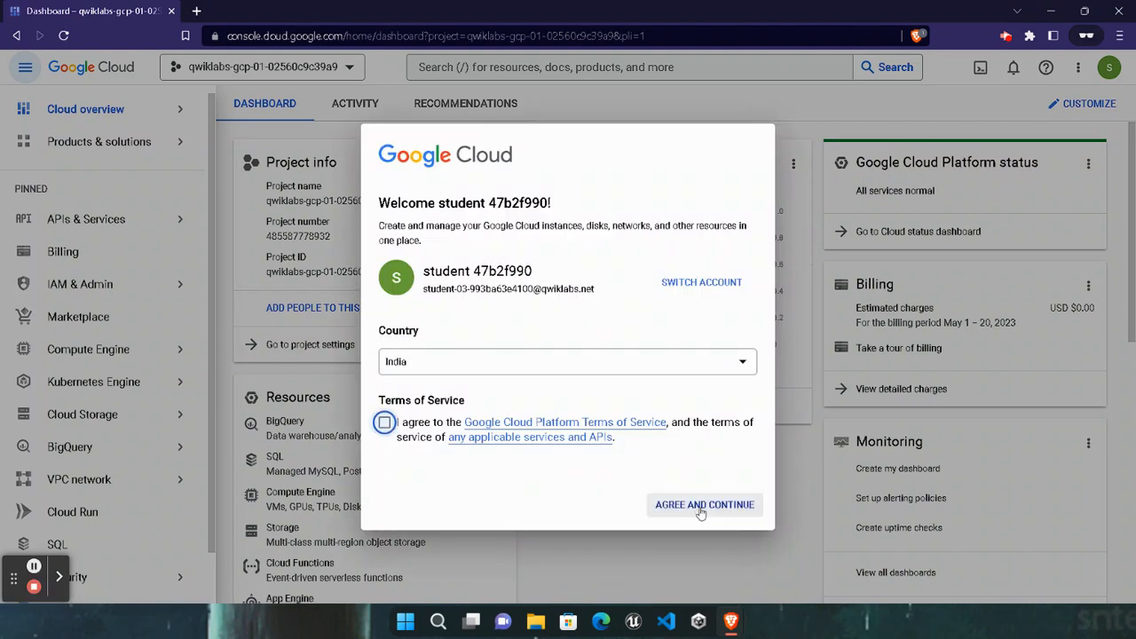
click(277, 512)
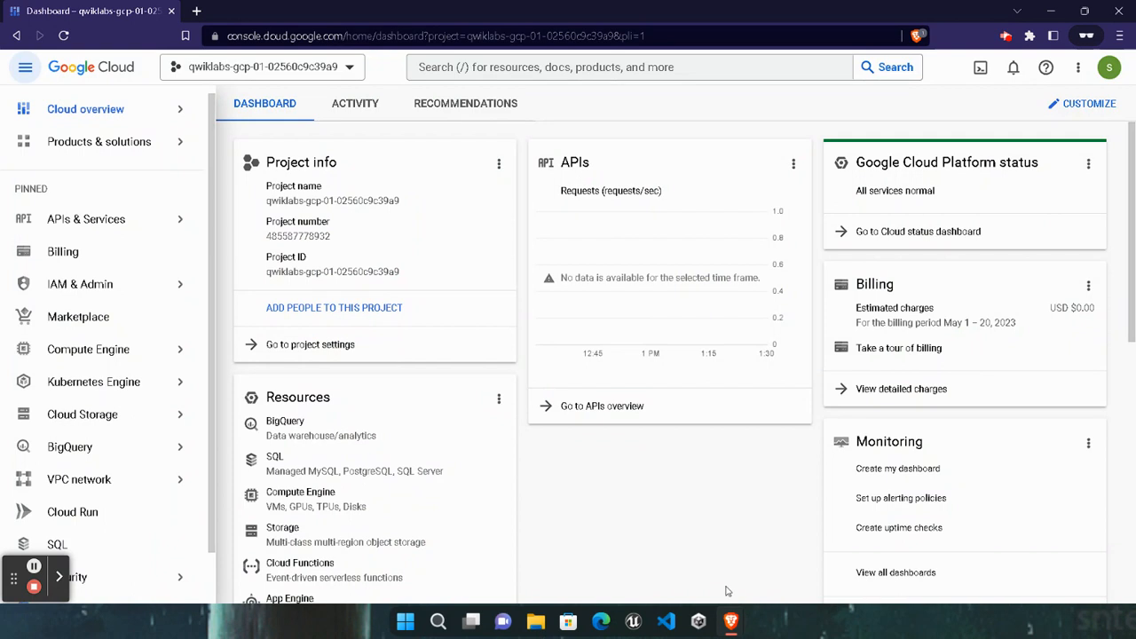
Return to the lab instructions and copy the name "Dataflow API" from the section on ensuring the API is enabled.
mouse_move(741, 630)
click(568, 546)
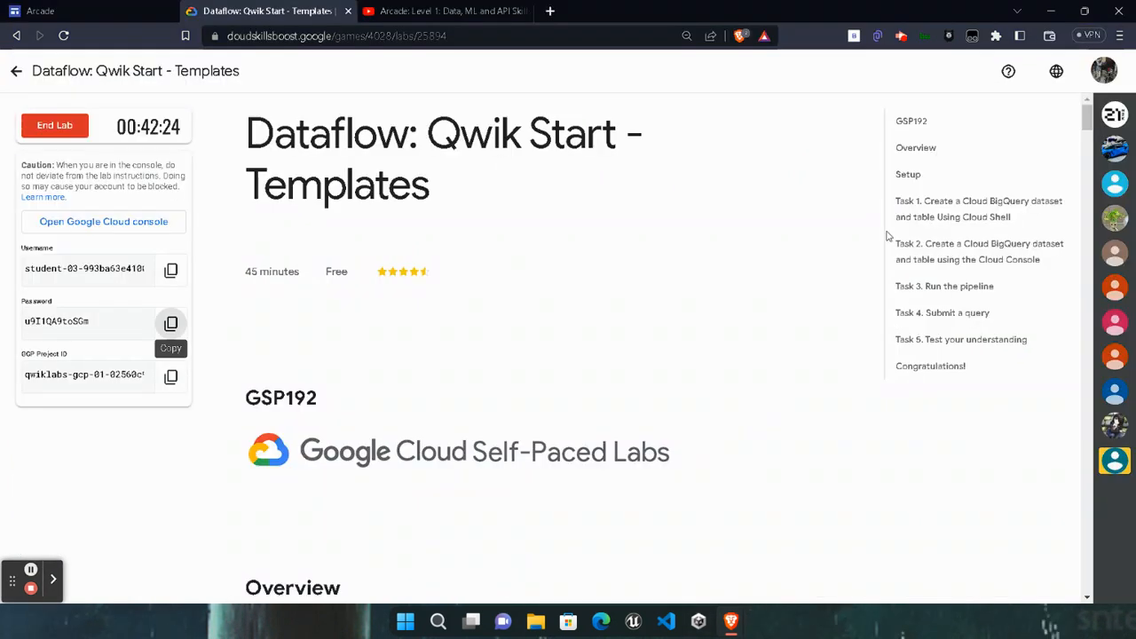
click(925, 182)
click(934, 207)
scroll(431, 502, up, 8)
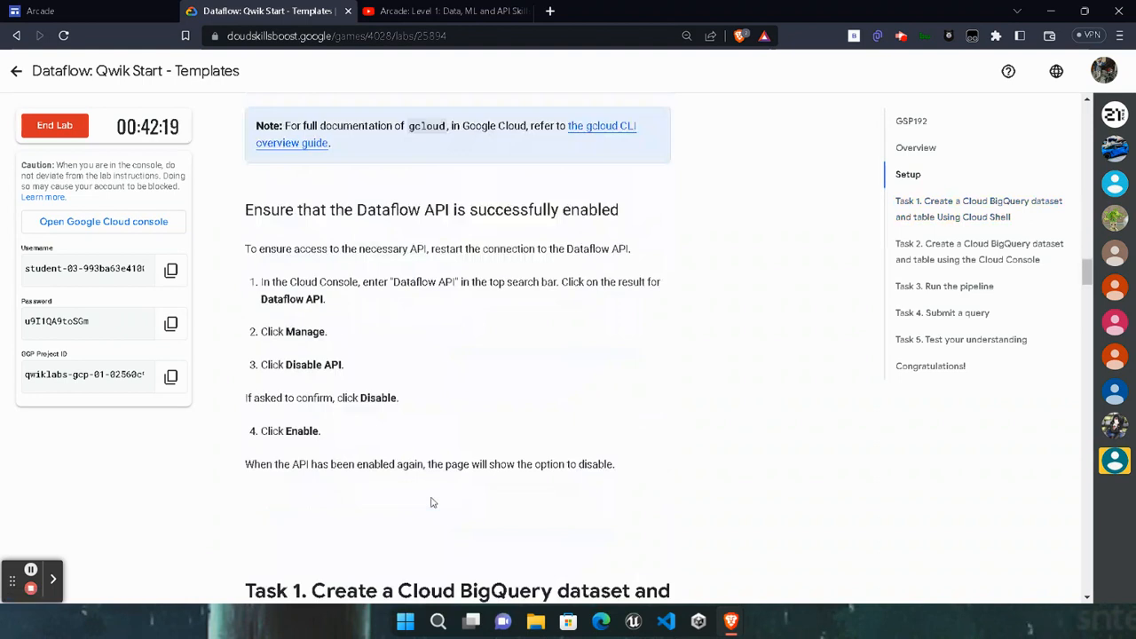
scroll(410, 389, down, 2)
drag(259, 346, 327, 345)
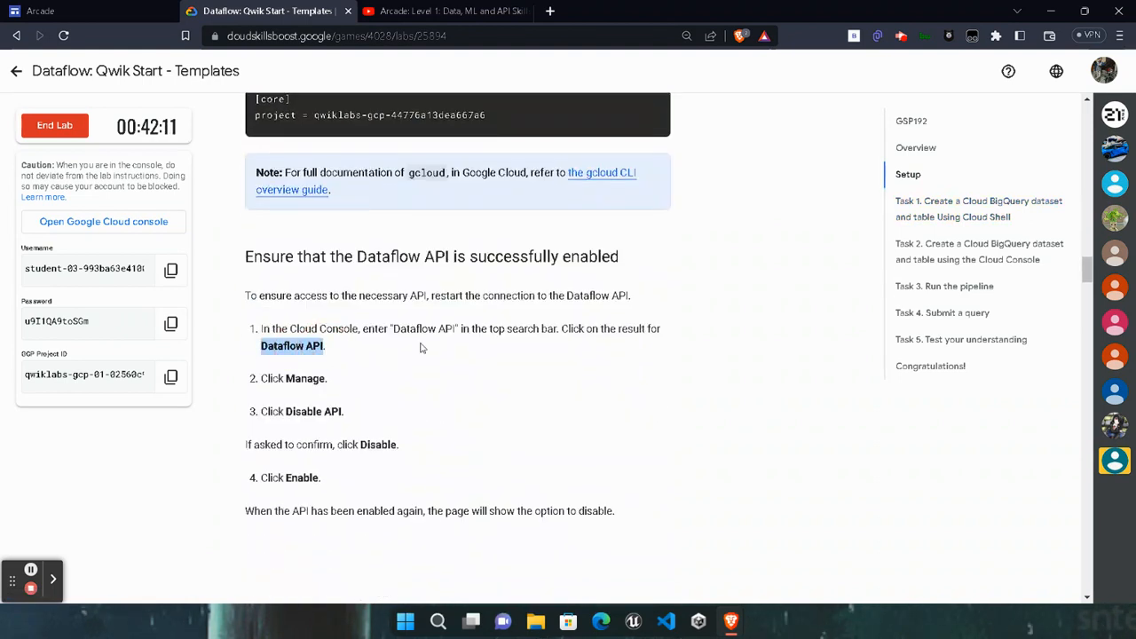
Switch to the Google Cloud console and search its resources and products for "Dataflow API".
mouse_move(734, 624)
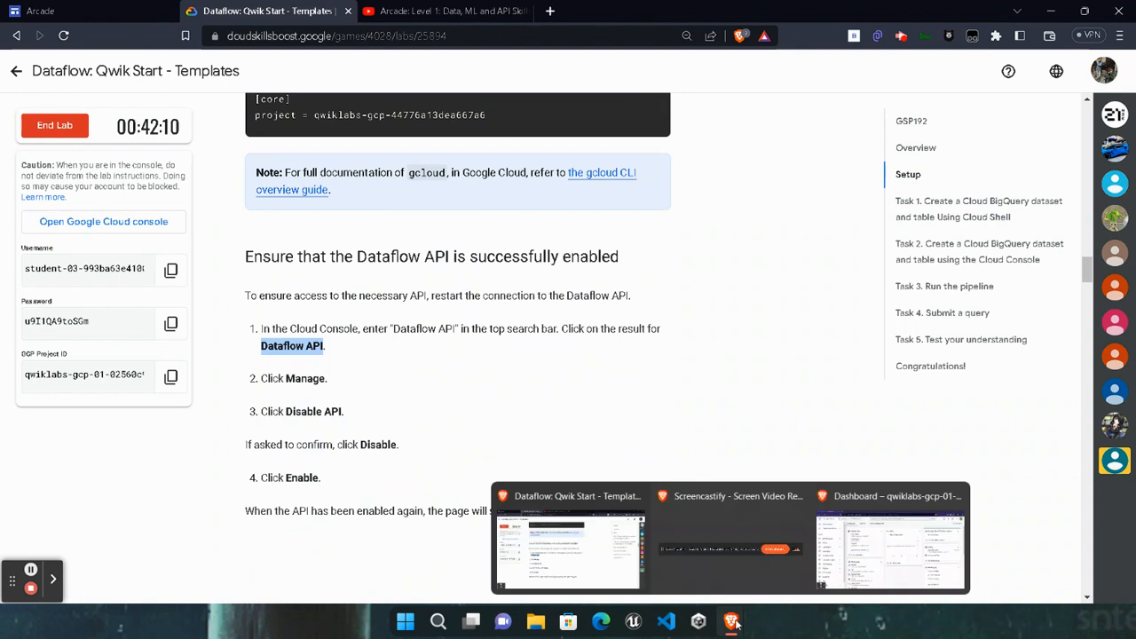
click(890, 541)
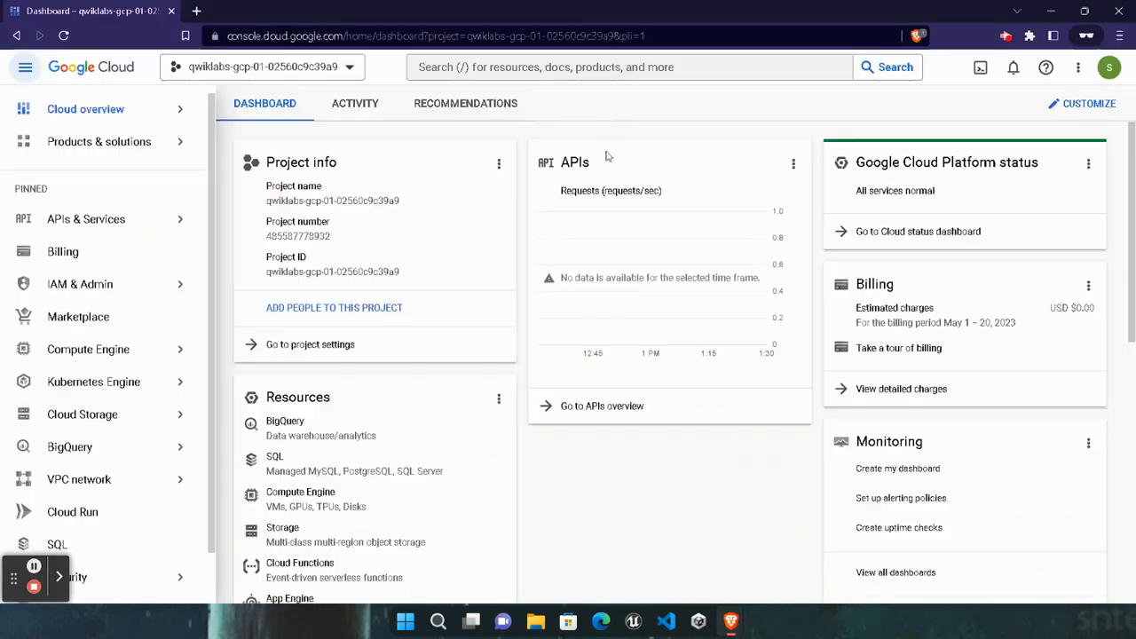
click(694, 69)
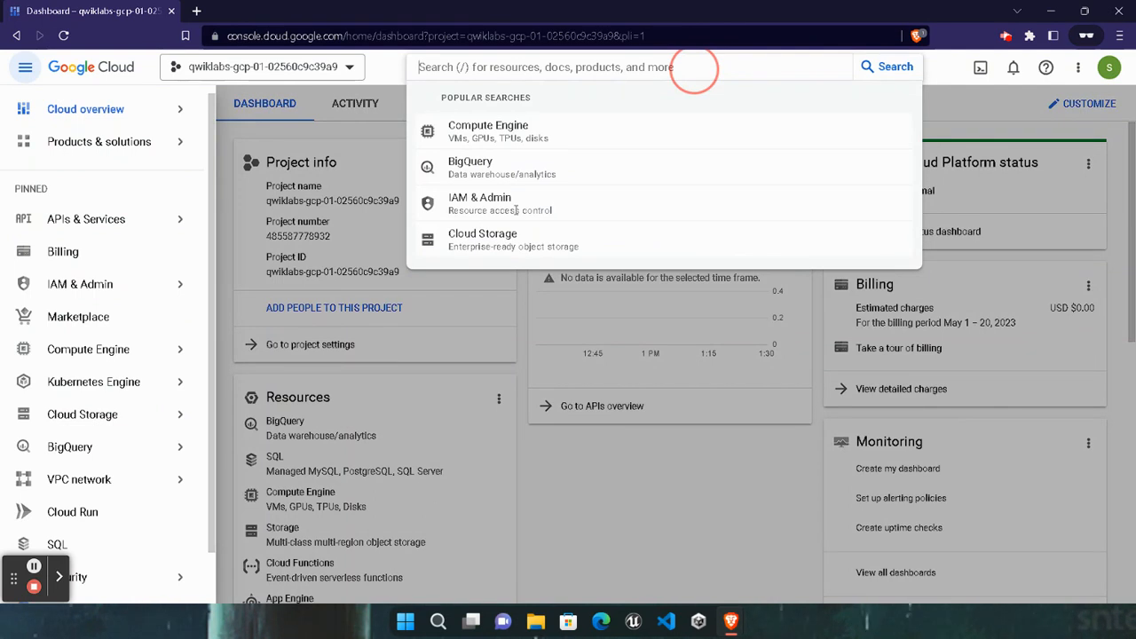
click(557, 69)
key(ctrl+v)
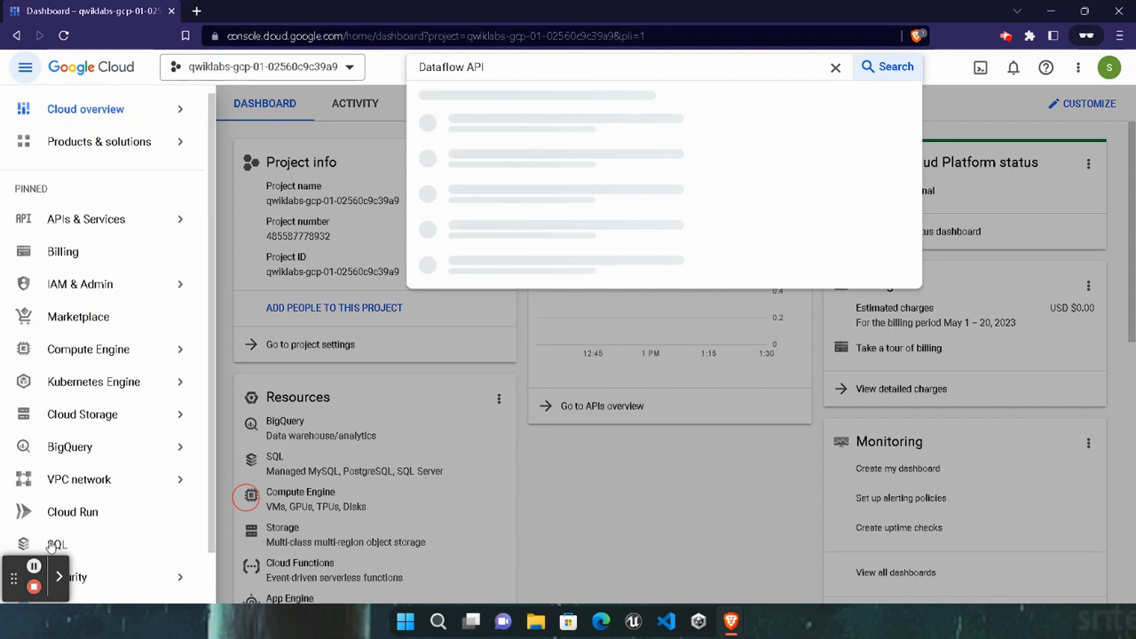
click(34, 563)
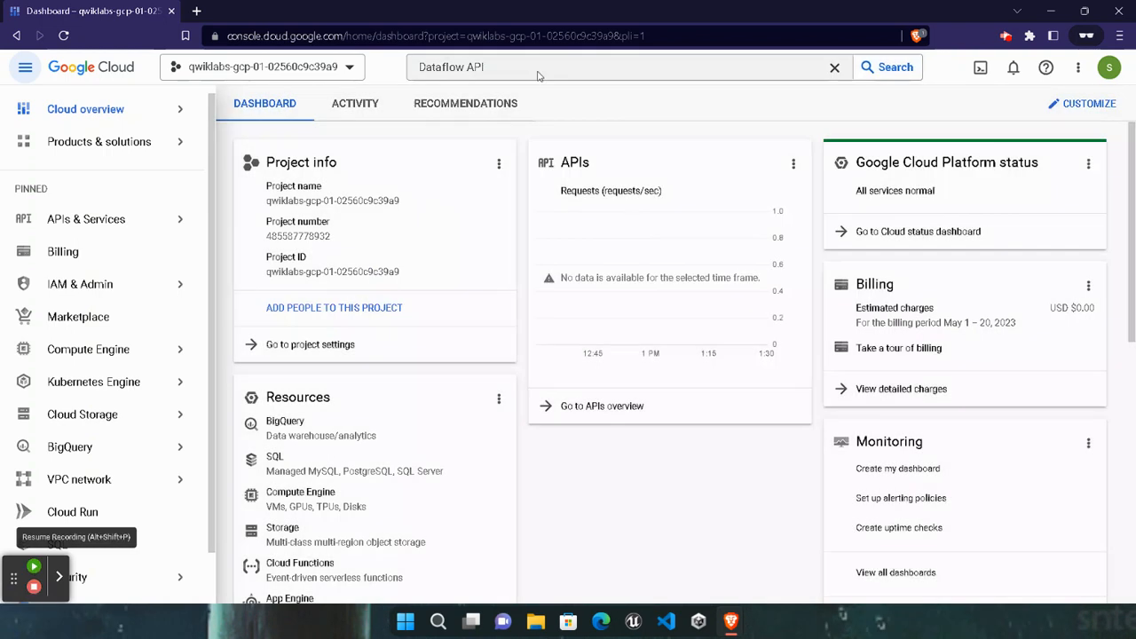
click(546, 68)
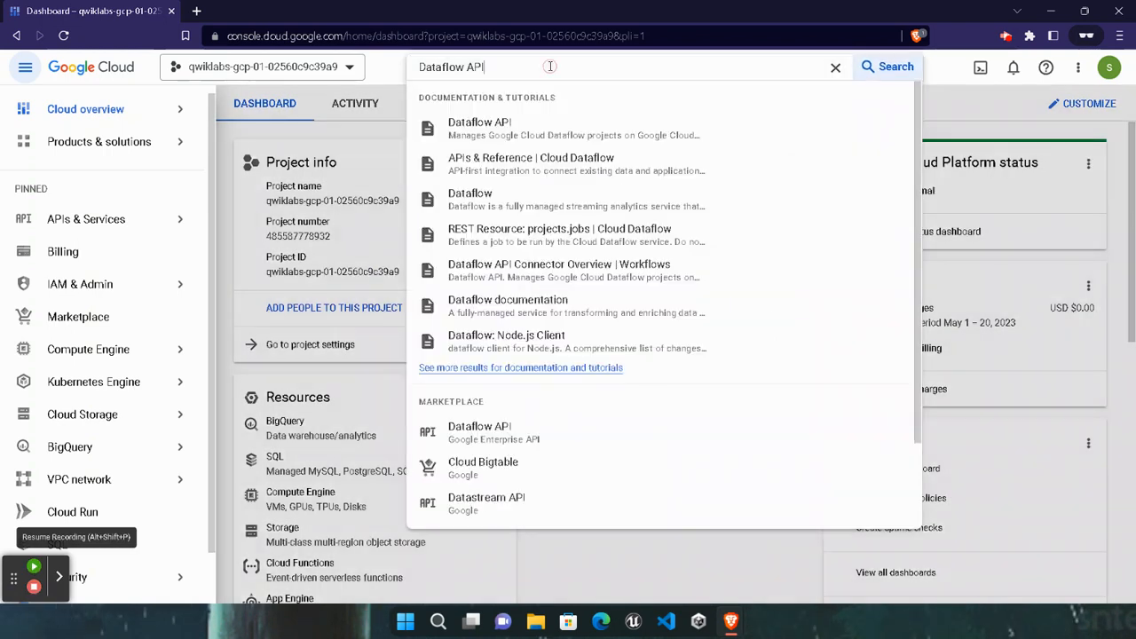
Open the Dataflow API result under Marketplace in a new tab and switch to that tab.
right_click(487, 437)
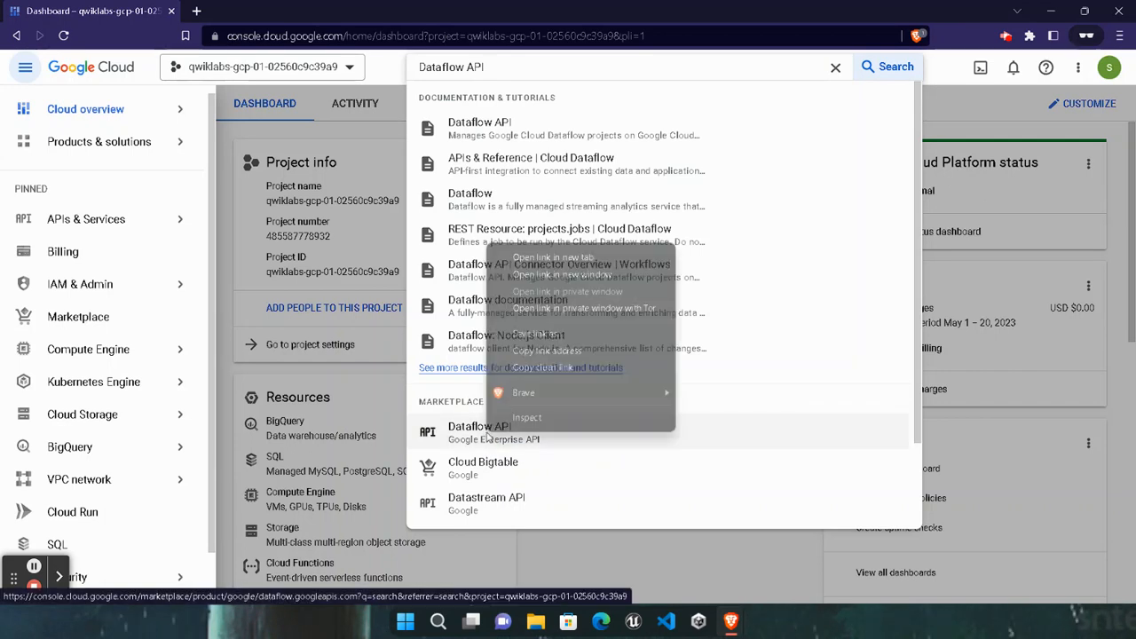
click(556, 253)
click(280, 5)
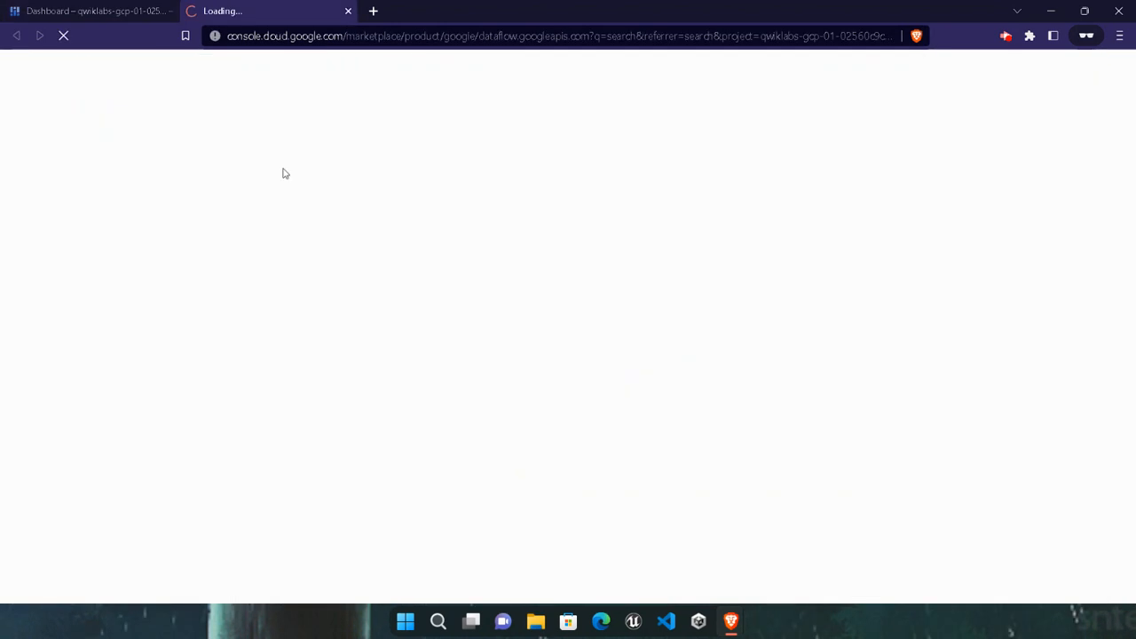
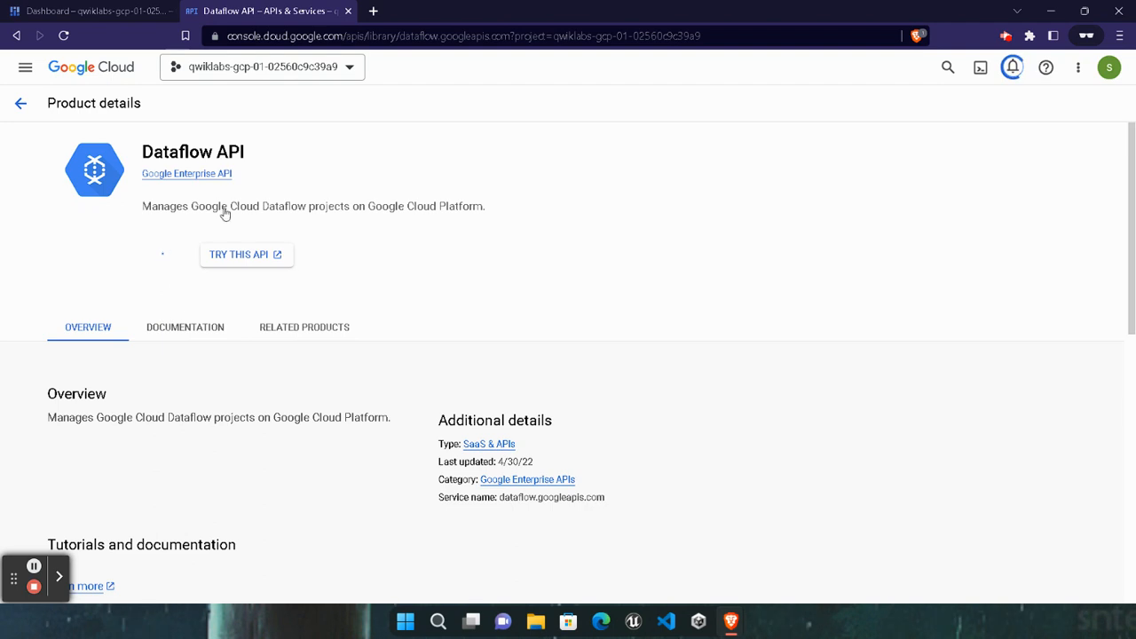
Return to the Google Cloud dashboard tab, clear the "Dataflow API" search and activate Cloud Shell.
click(132, 20)
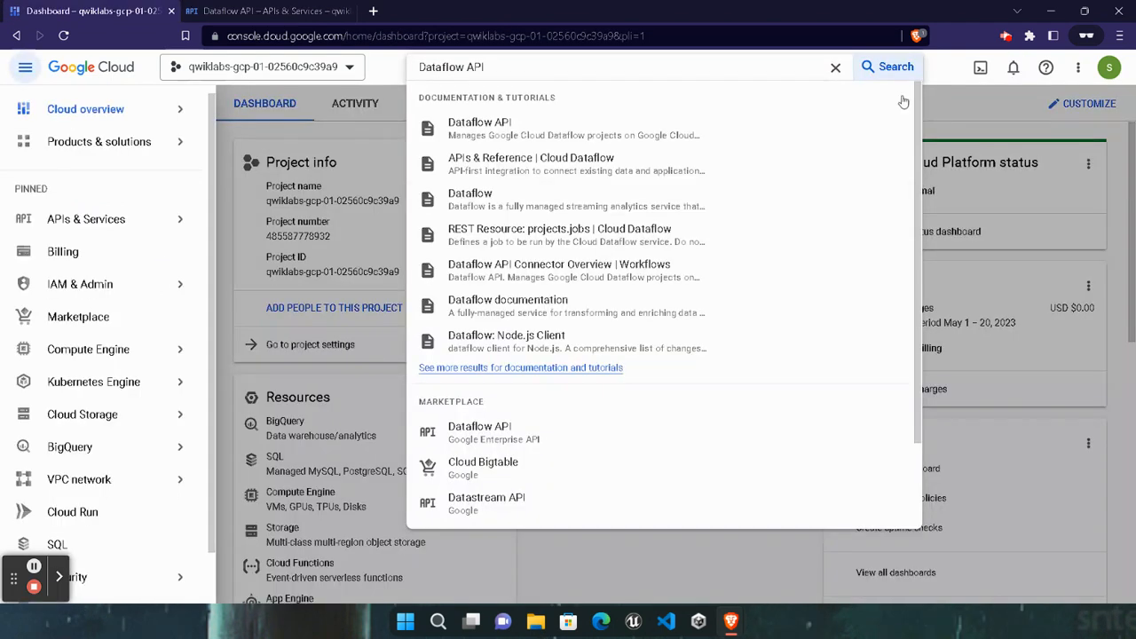
click(832, 76)
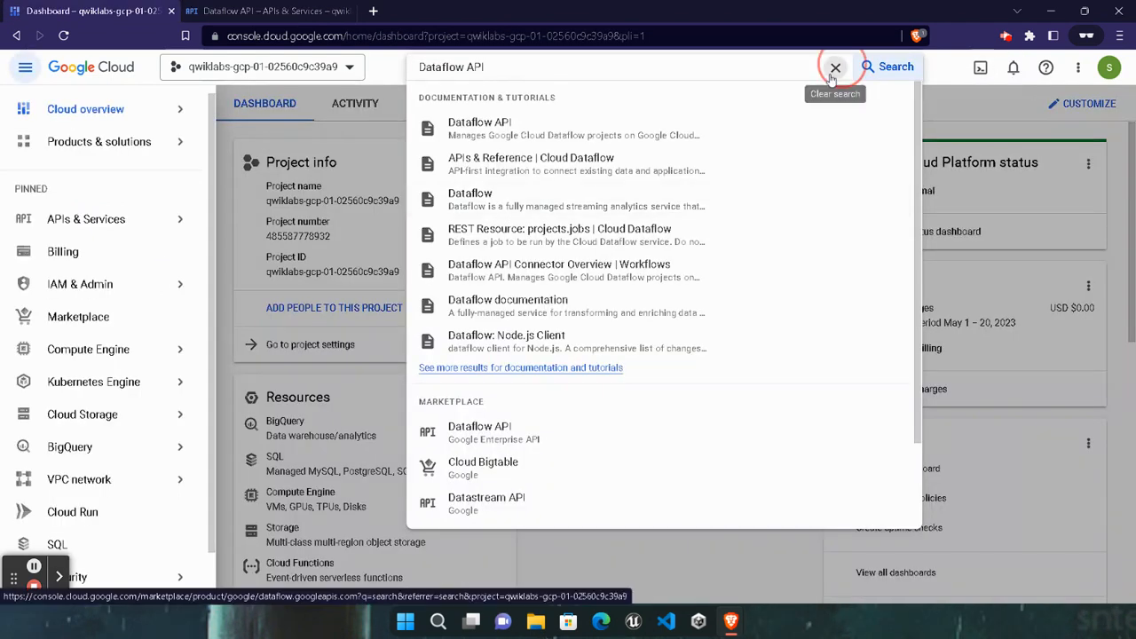
click(980, 68)
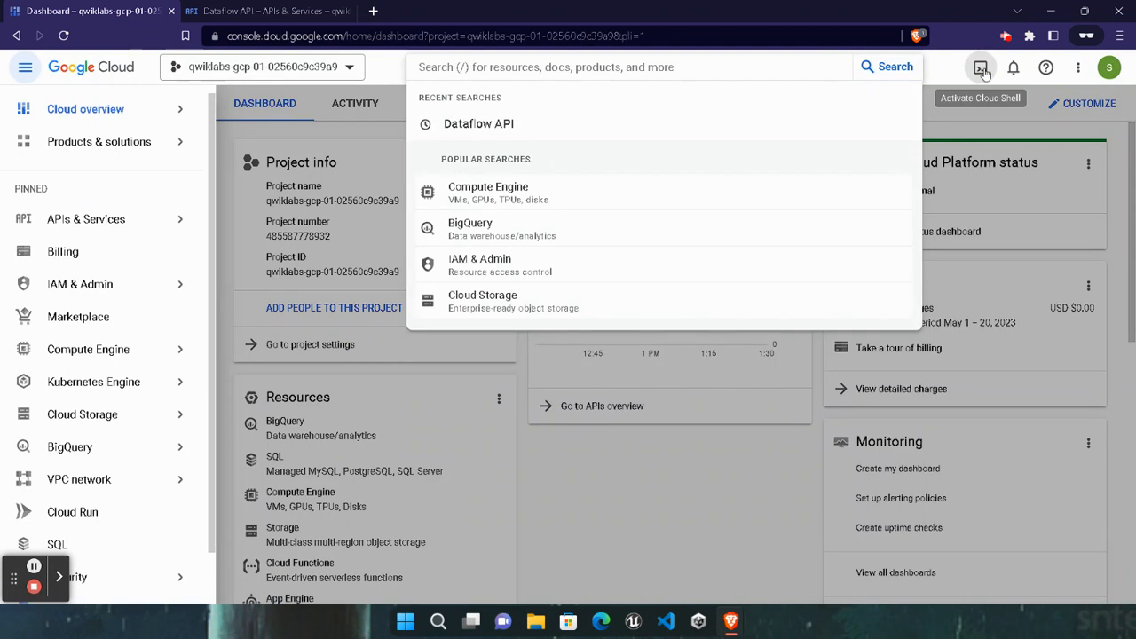
click(954, 238)
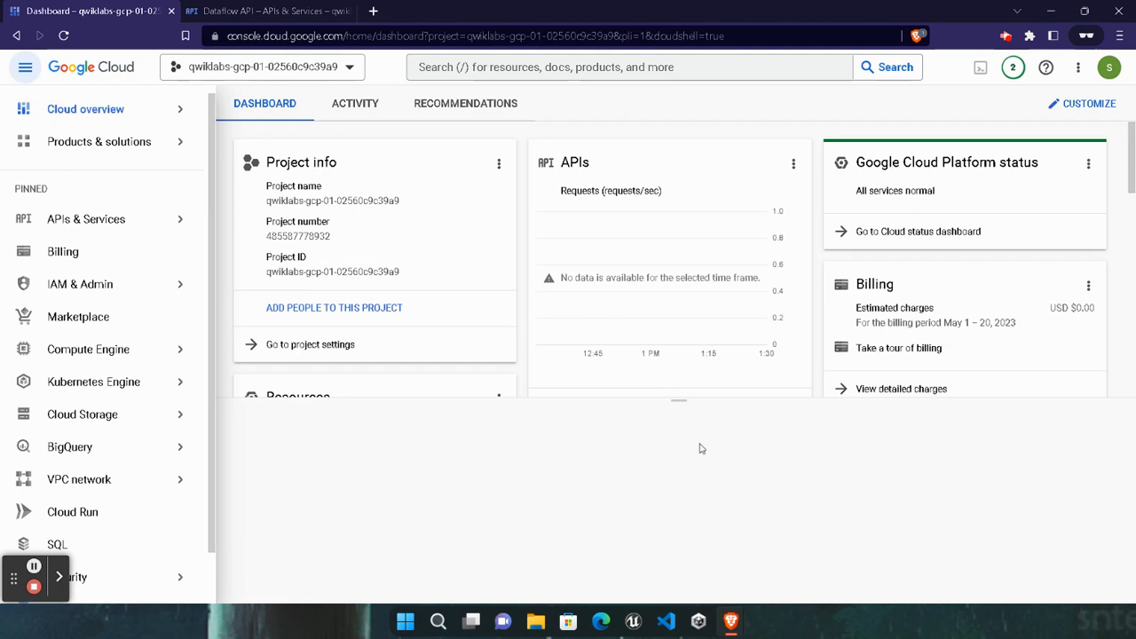
Copy the command "bq mk taxirides" from Task 1 of the lab instructions and return to the Google Cloud console.
mouse_move(731, 621)
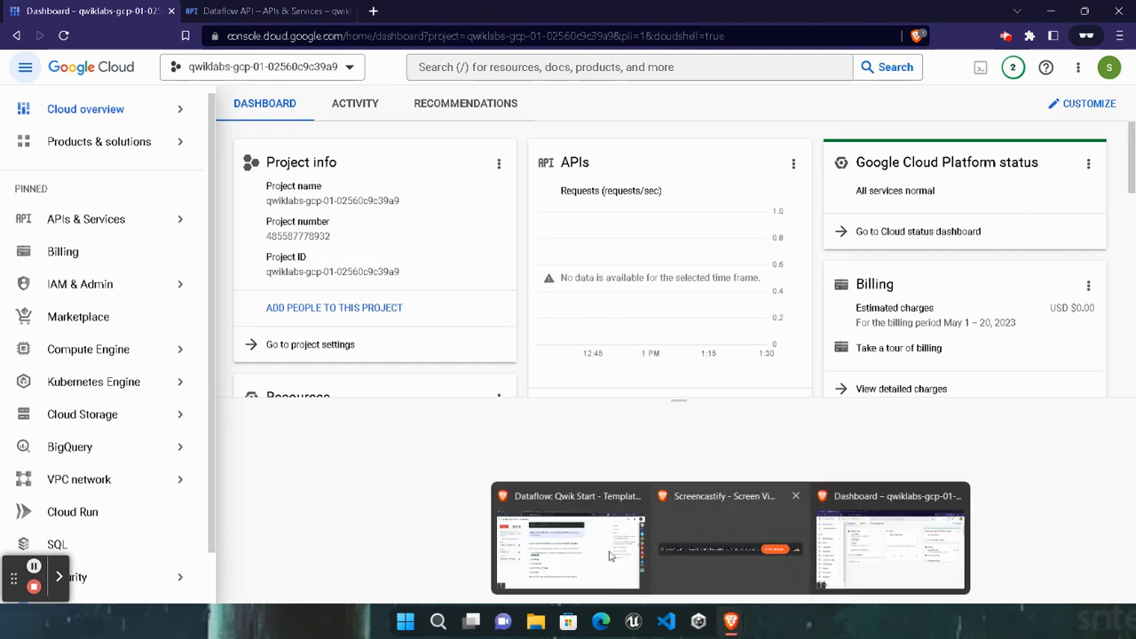
click(497, 559)
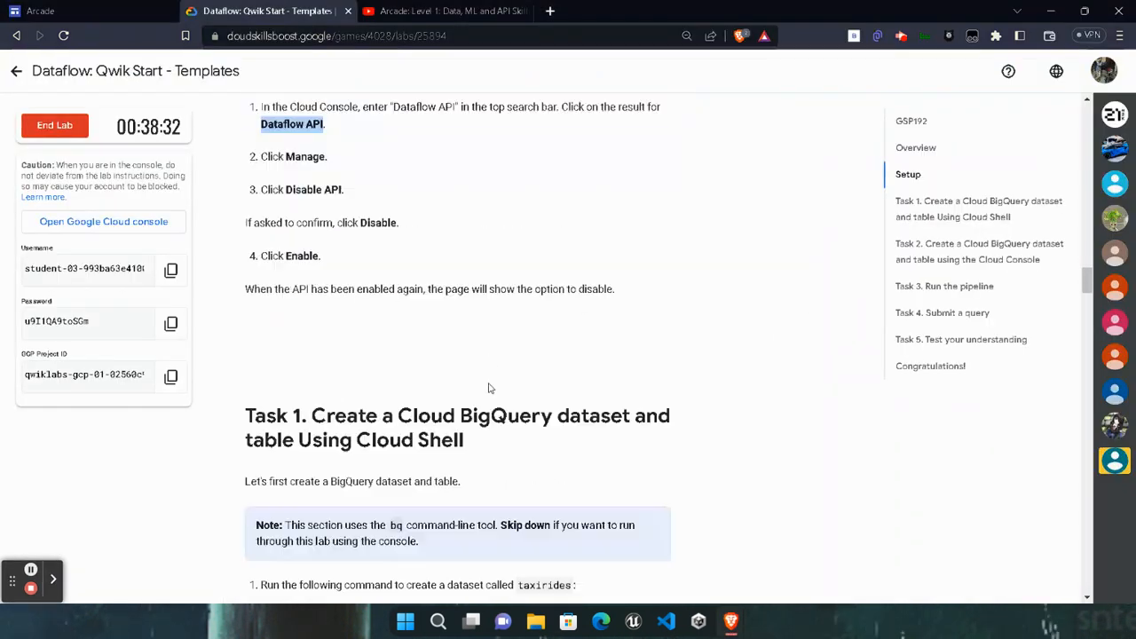
scroll(605, 264, down, 6)
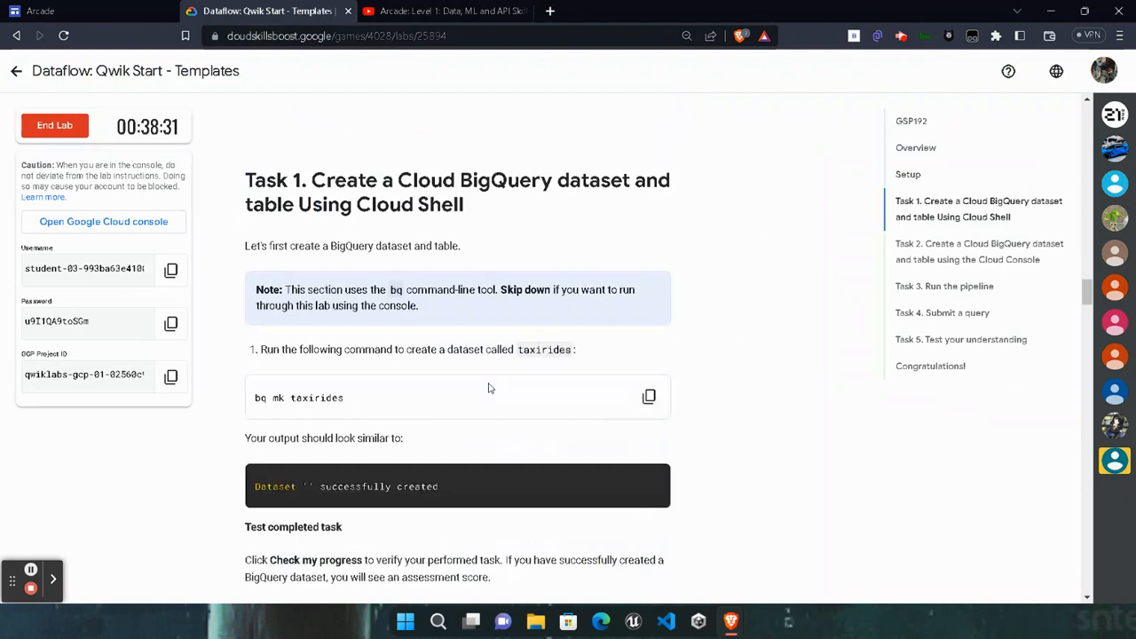
scroll(605, 263, up, 1)
scroll(605, 264, up, 1)
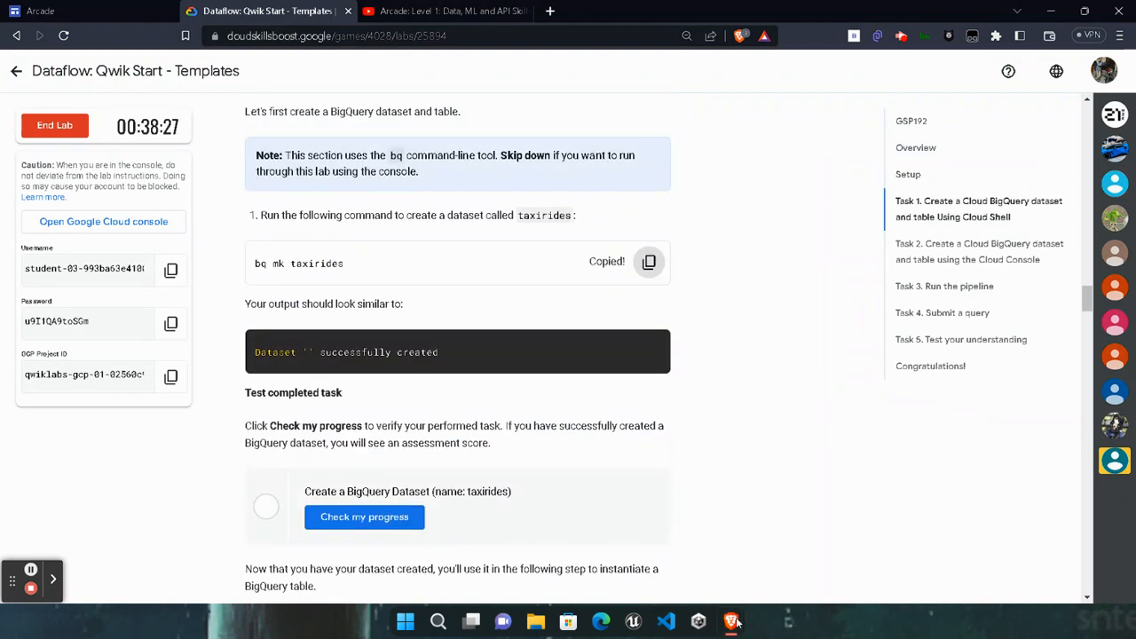
mouse_move(733, 627)
click(854, 533)
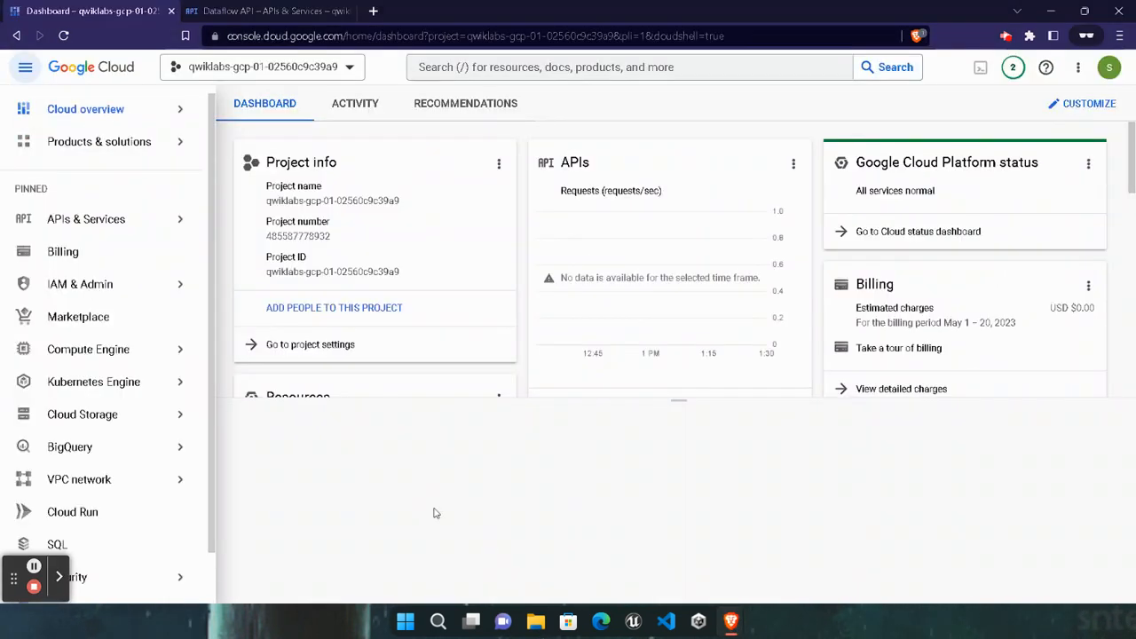
Dismiss the Cloud Shell tip about session details and usage quota, and place the cursor at the terminal prompt.
click(34, 565)
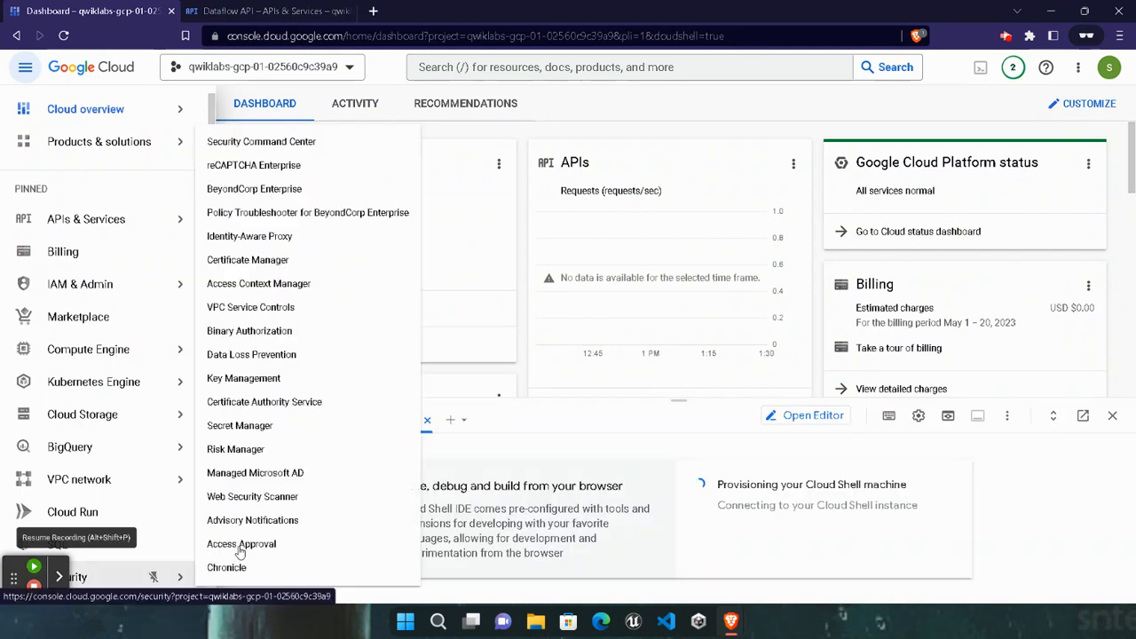
click(34, 566)
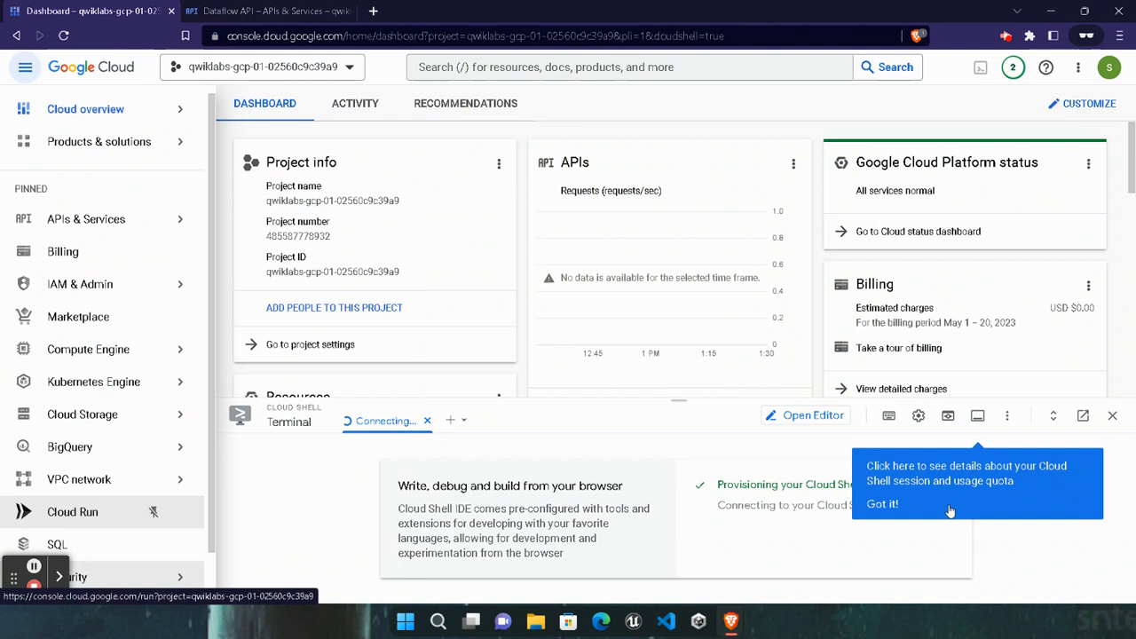
click(880, 504)
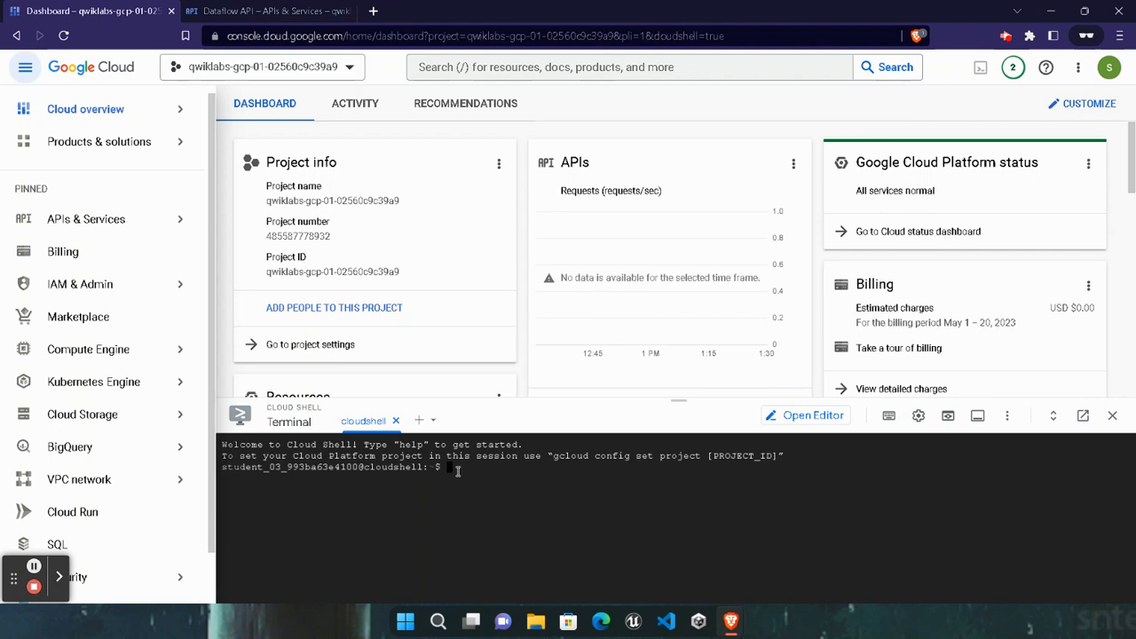
drag(450, 470, 614, 478)
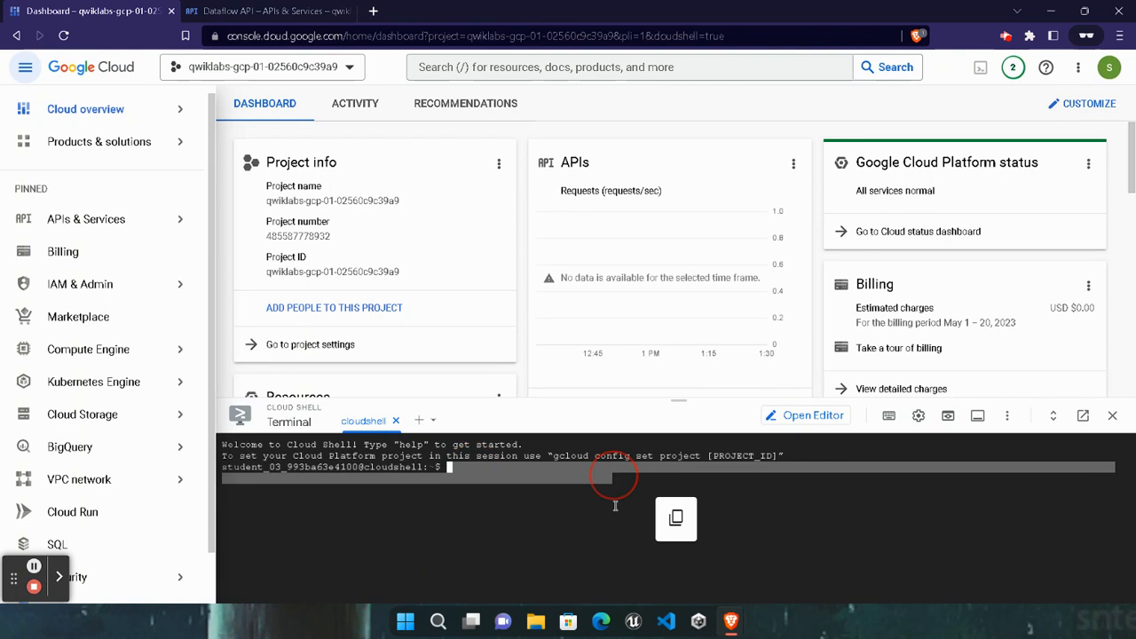
click(615, 504)
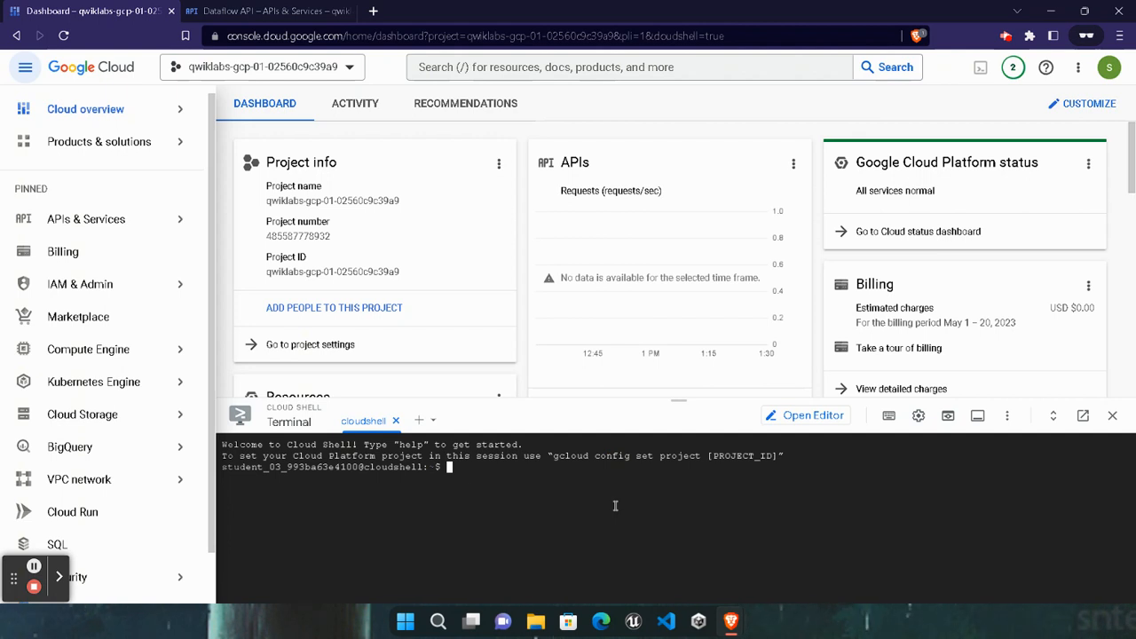
click(454, 472)
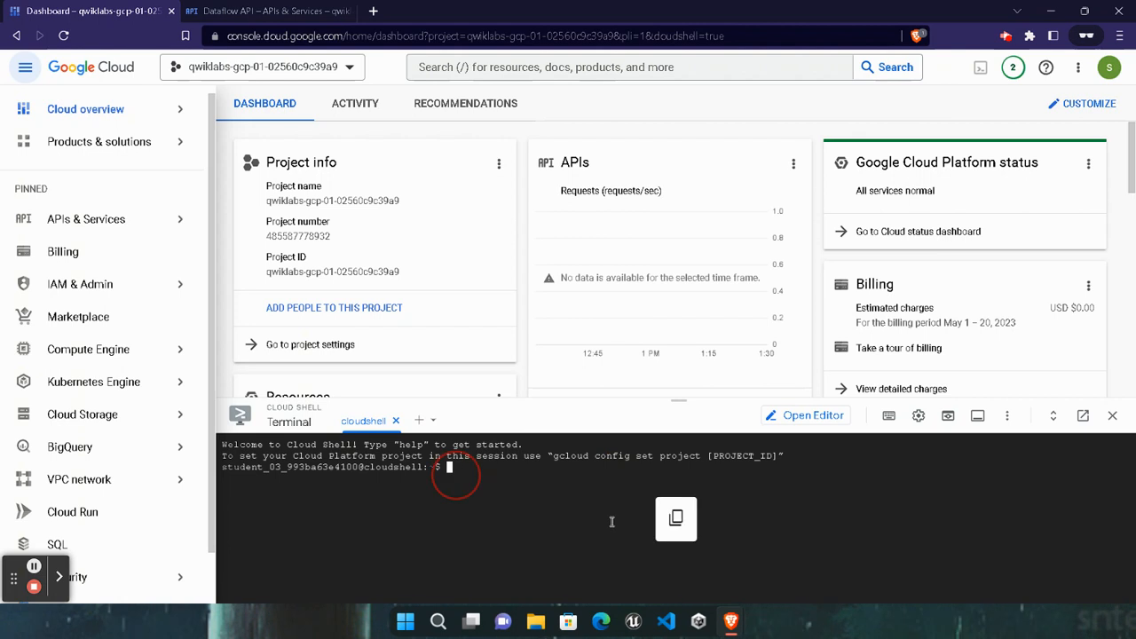
Enter "gcloud config set project" at the Cloud Shell prompt without running it.
text(g)
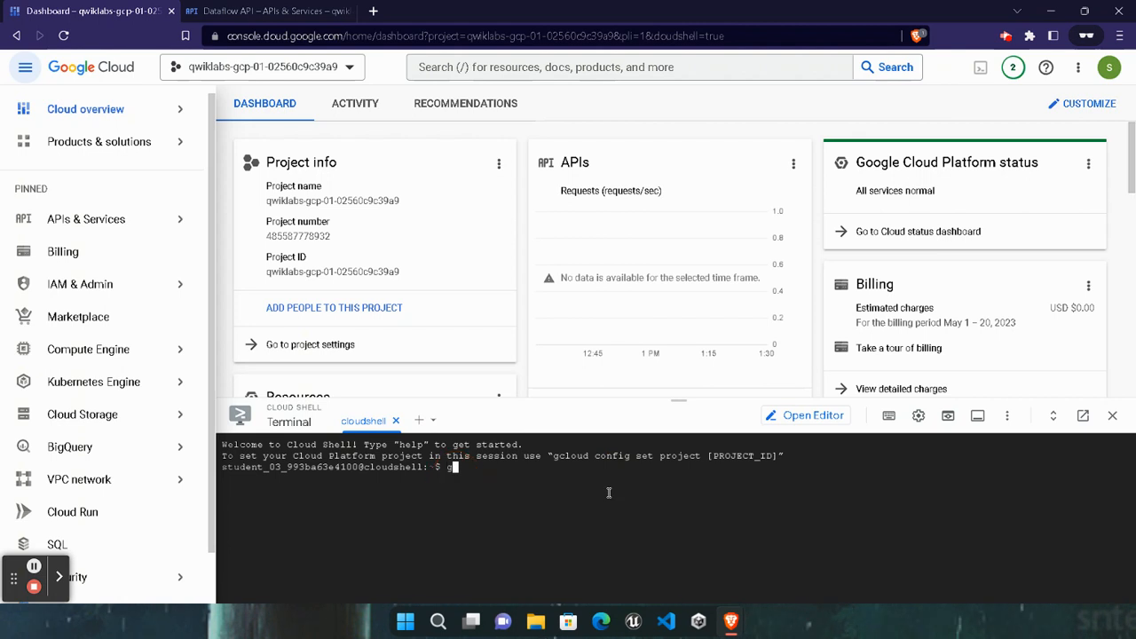
text(cloud )
text(co)
text(nf)
text(ig)
key(BackSpace)
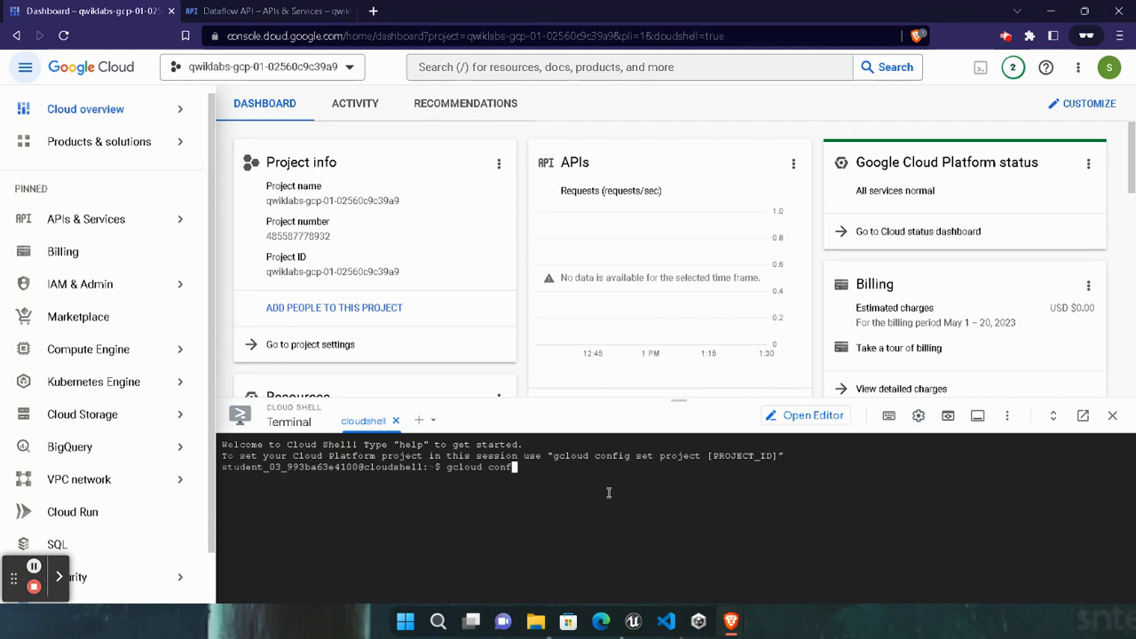
text(ig set project)
Copy the GCP Project ID from the lab details and return to the Google Cloud console.
mouse_move(731, 612)
click(536, 563)
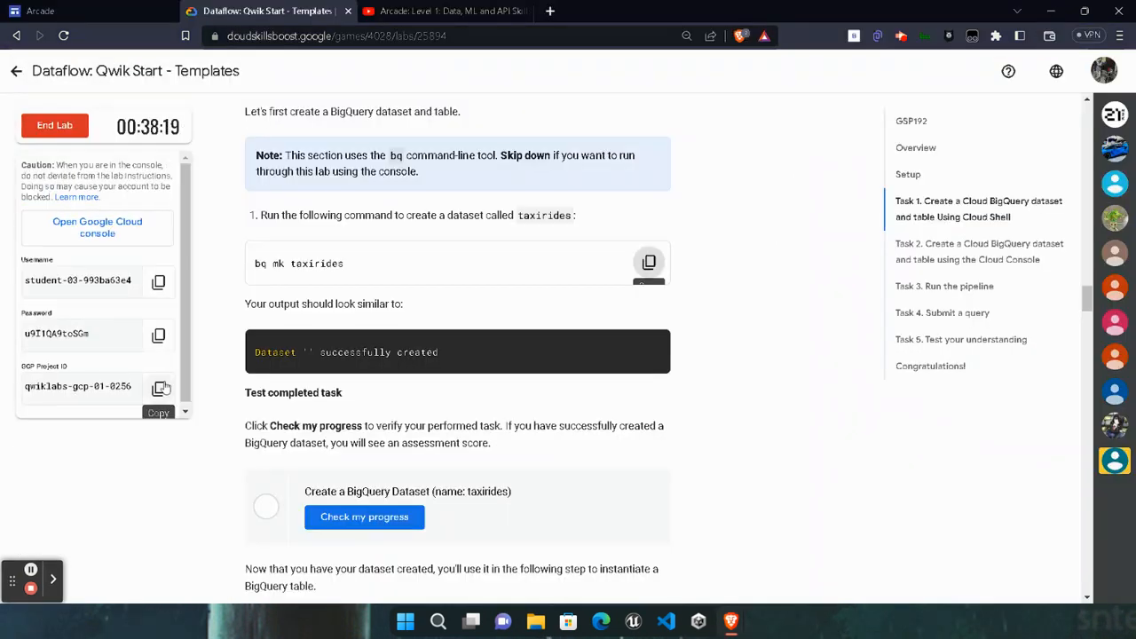
click(170, 376)
mouse_move(733, 616)
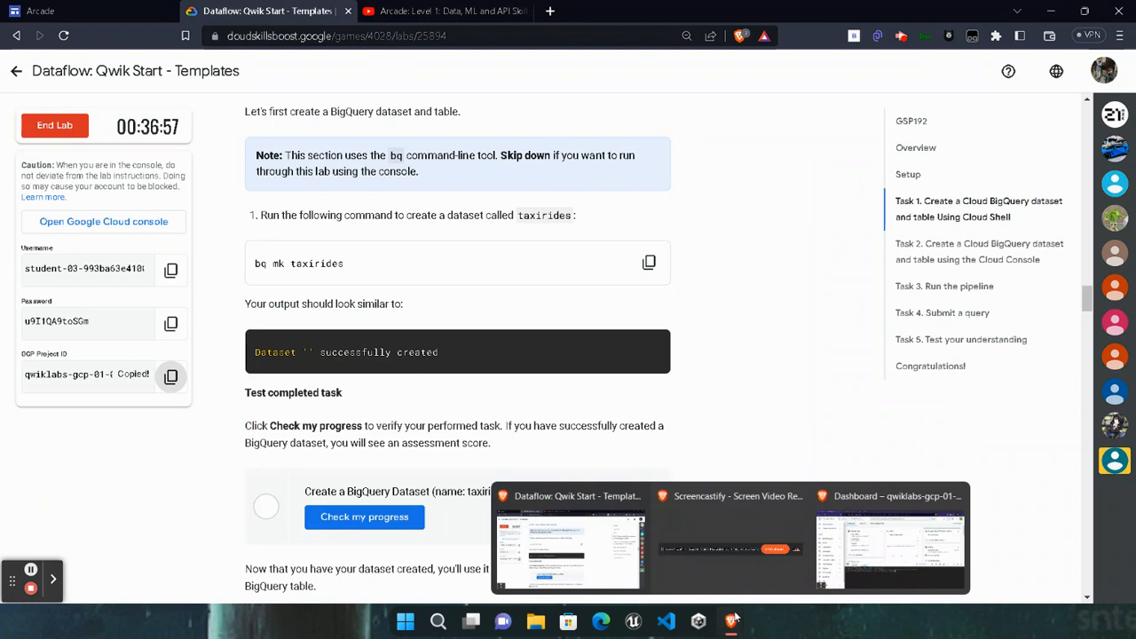
click(891, 532)
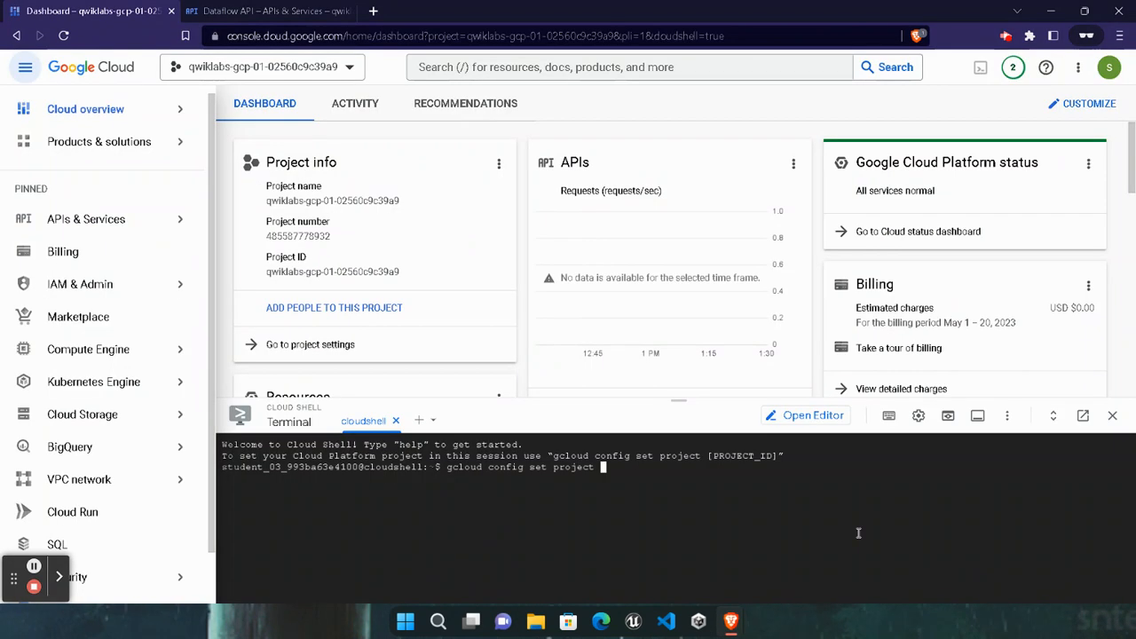
Complete the gcloud command with the copied project ID, run it and authorize Cloud Shell to use the credentials.
key(ctrl+v)
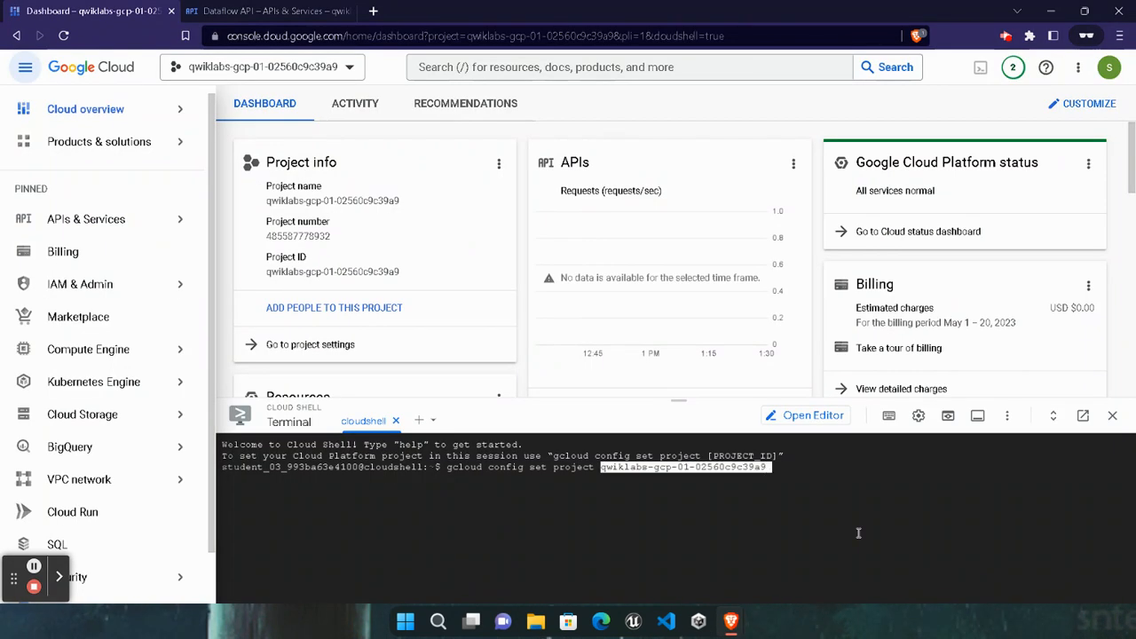
key(Return)
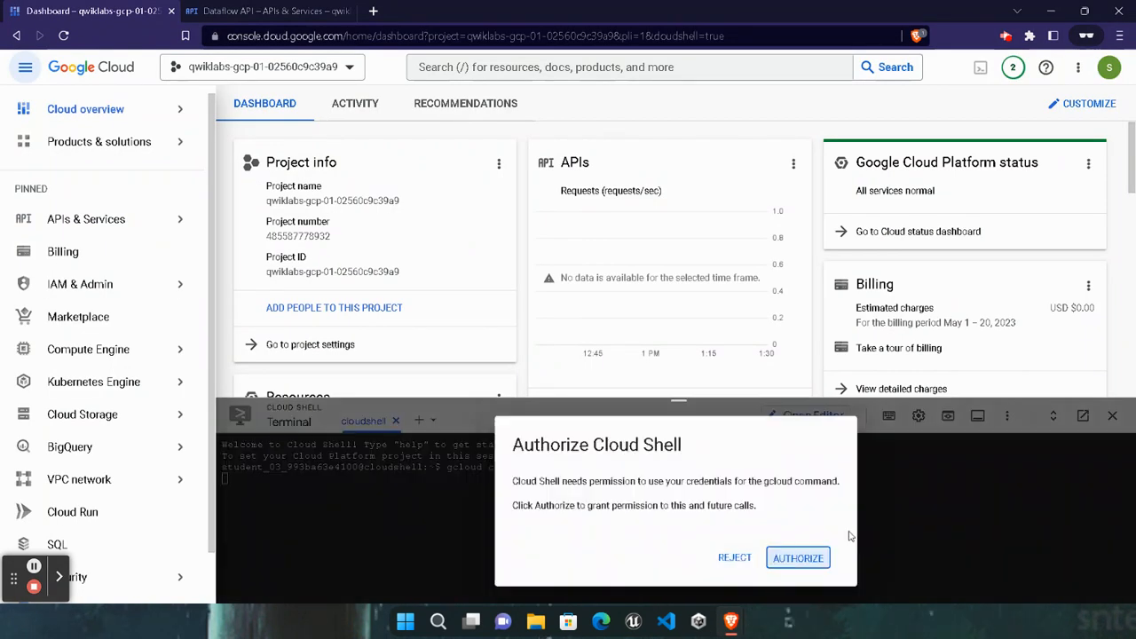
click(803, 564)
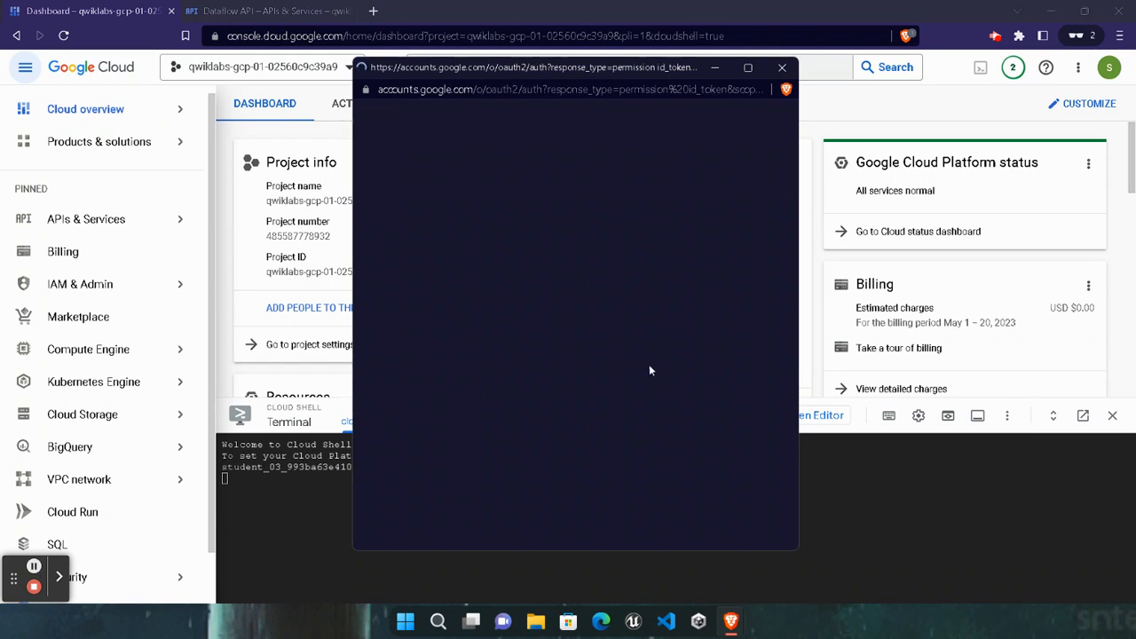
click(35, 564)
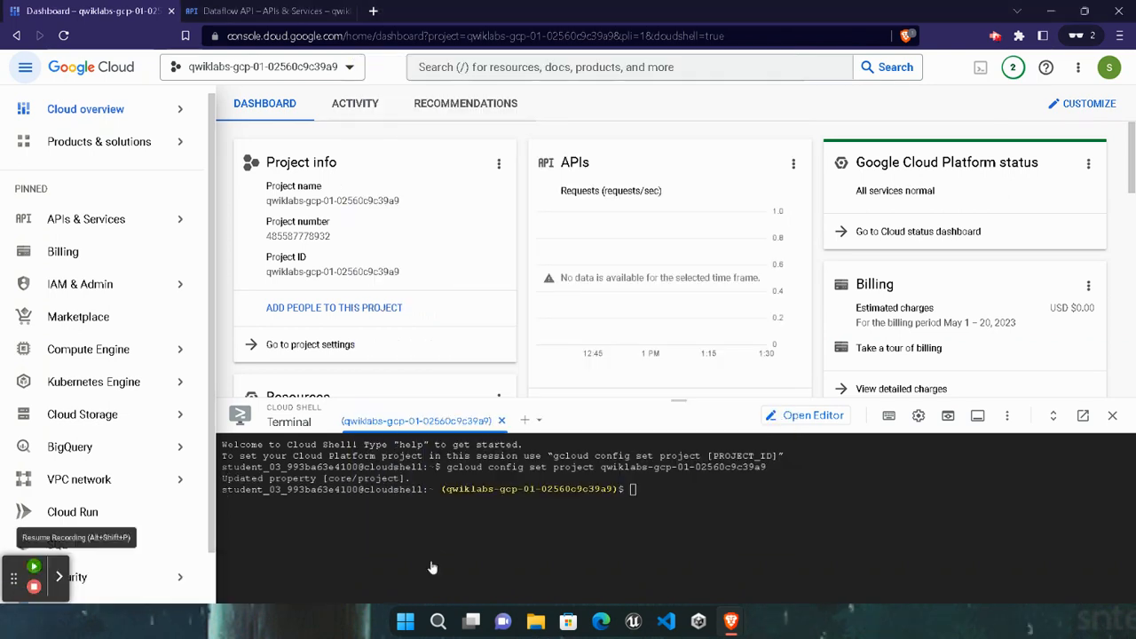
Check which project the Cloud Shell prompt is set to.
click(515, 556)
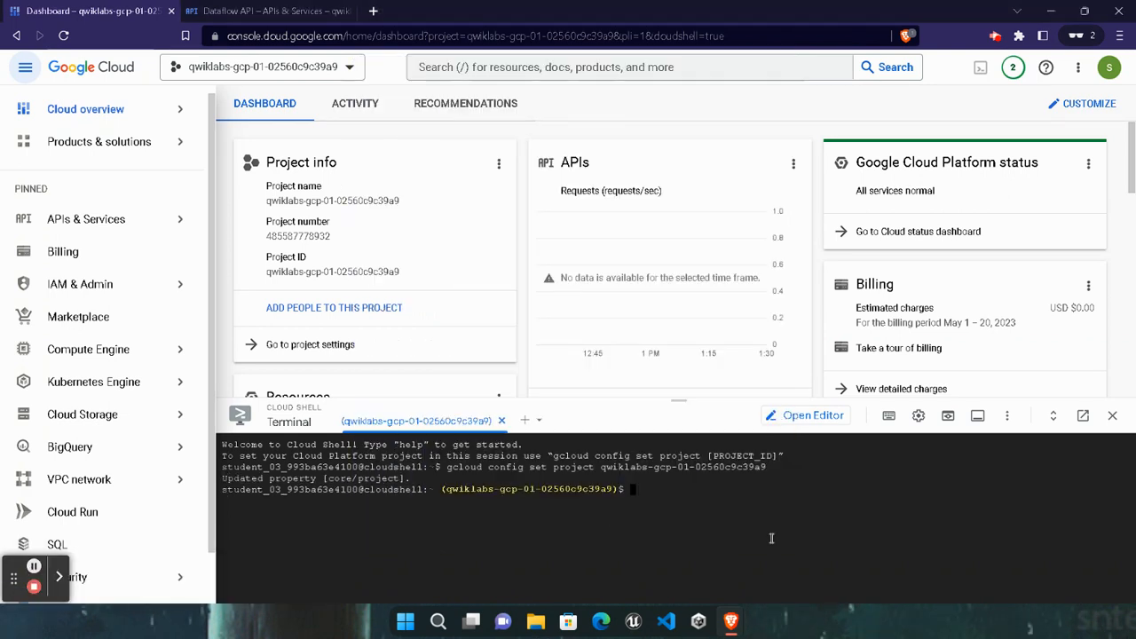
drag(442, 489, 633, 490)
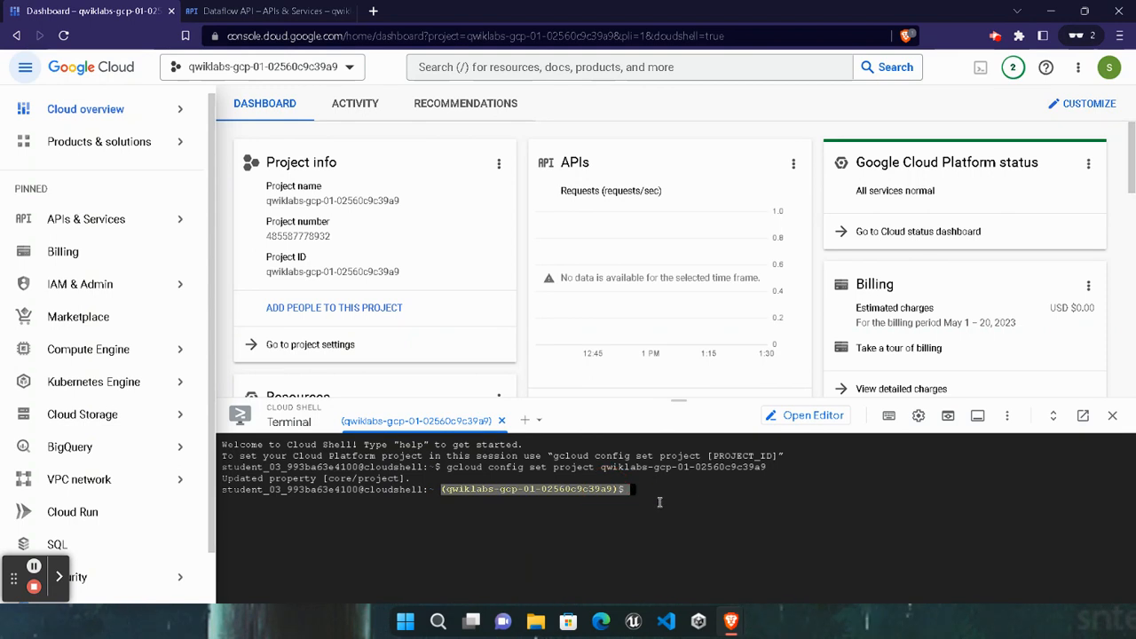
click(614, 503)
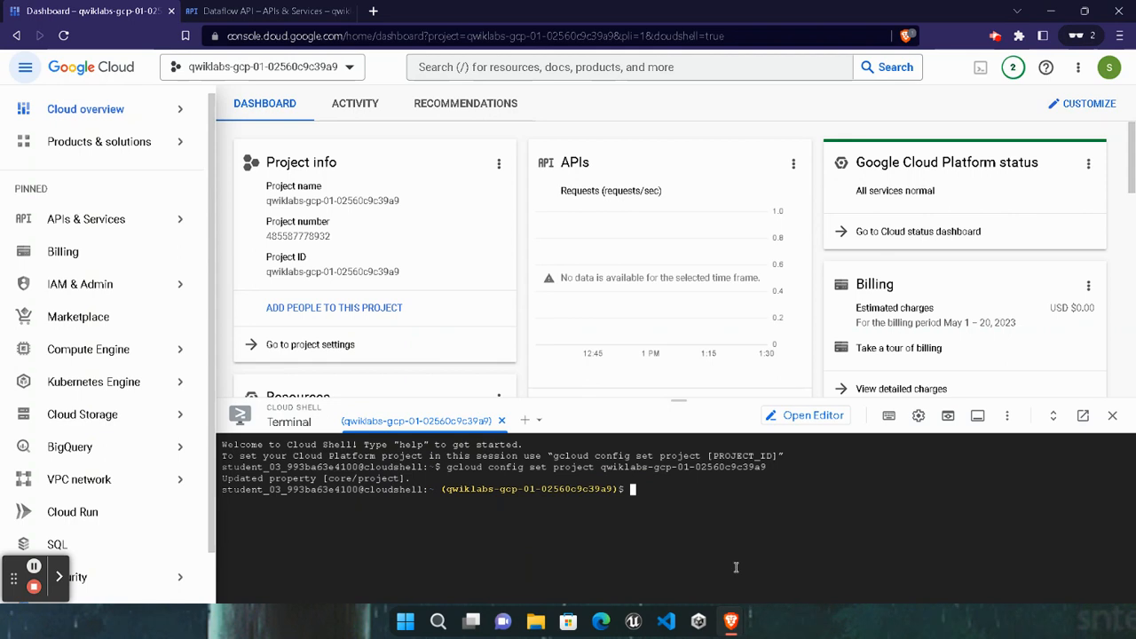
Copy the command "bq mk taxirides" from Task 1 of the lab instructions and run it in Cloud Shell.
mouse_move(731, 623)
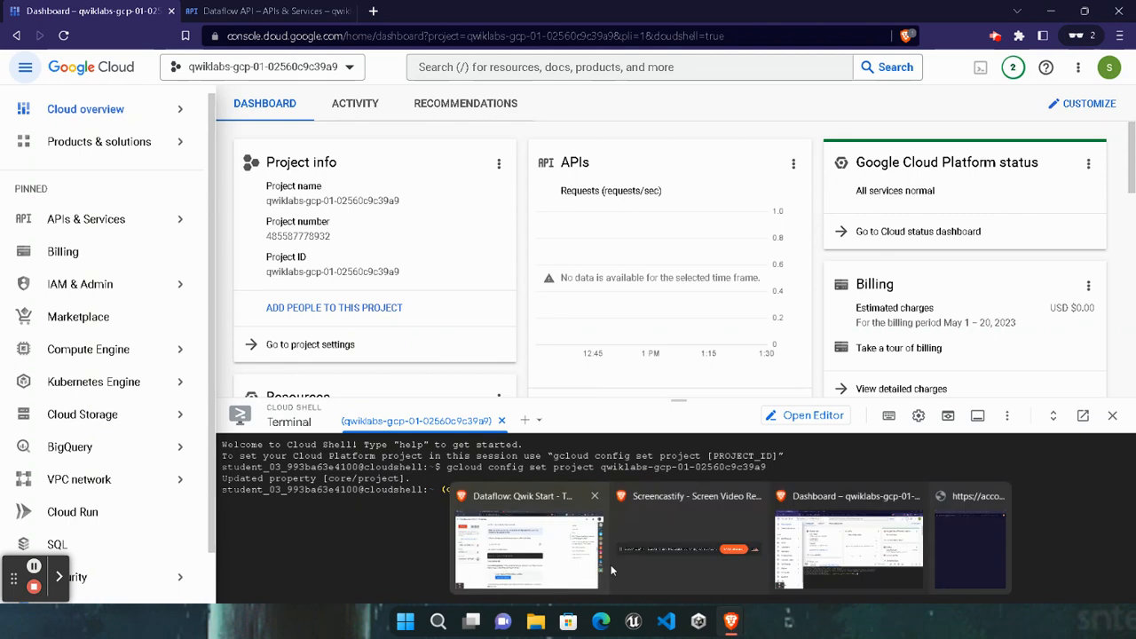
click(495, 548)
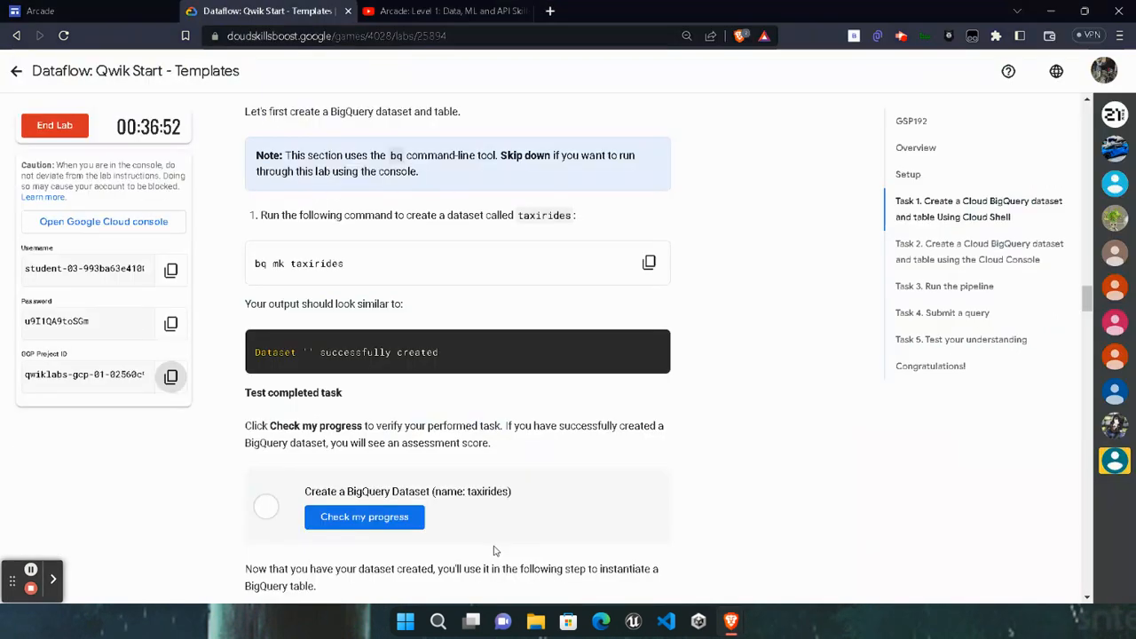
click(649, 264)
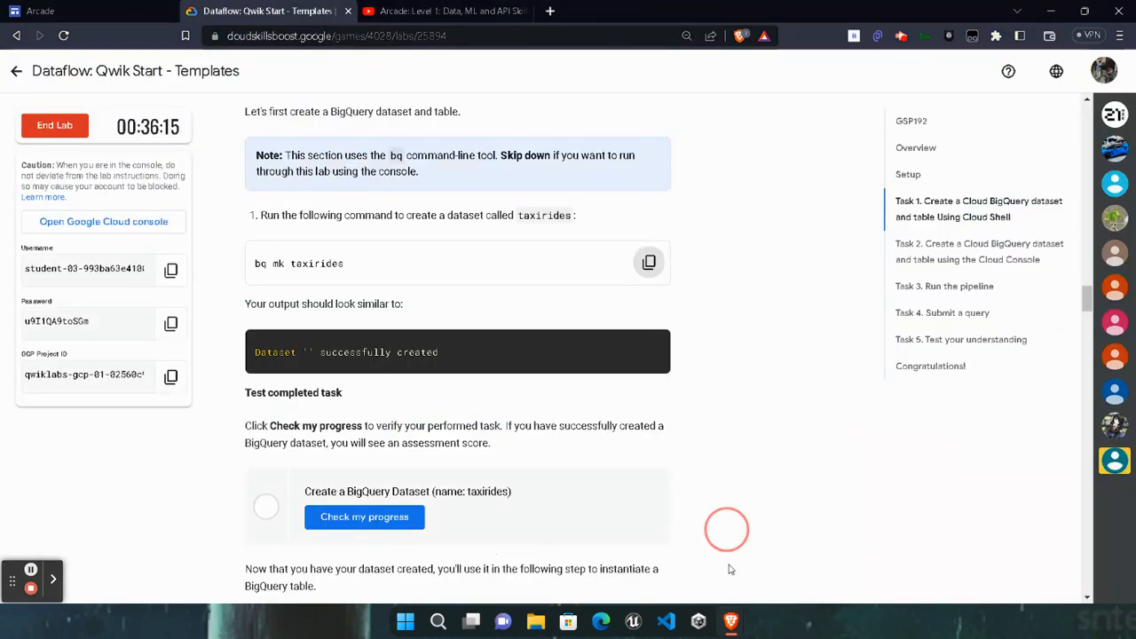
mouse_move(733, 622)
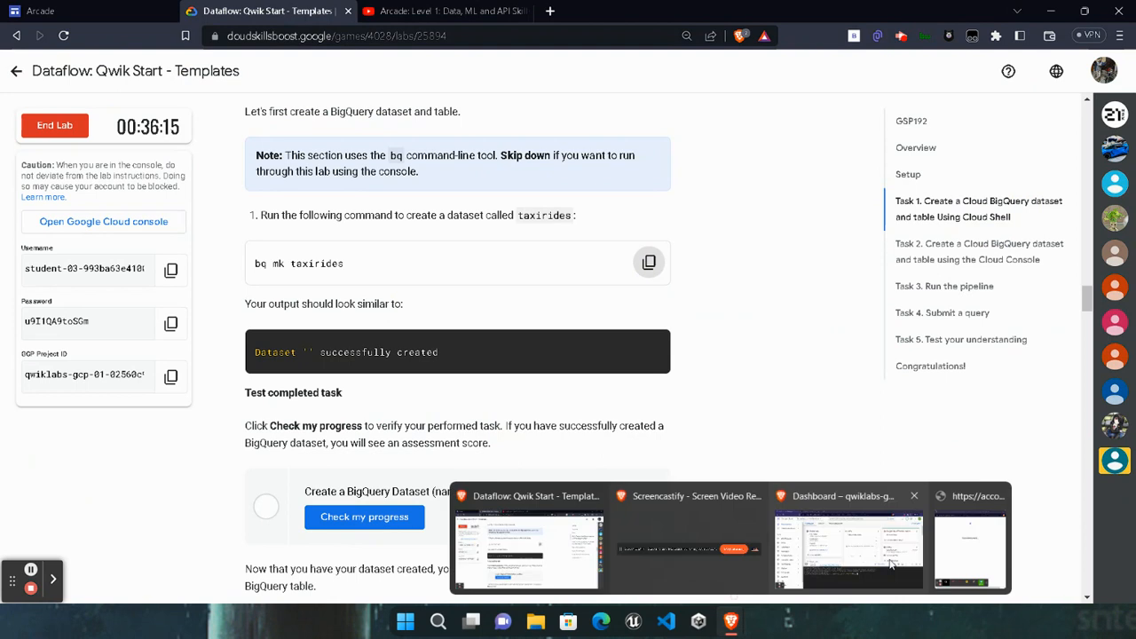
click(892, 564)
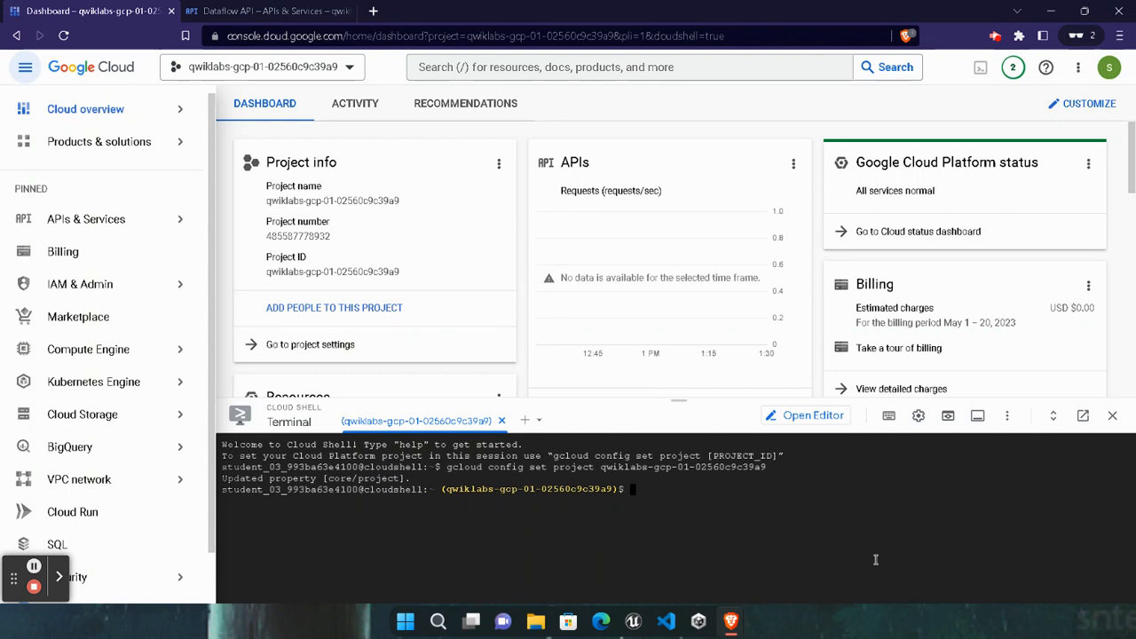
key(ctrl+v)
key(Return)
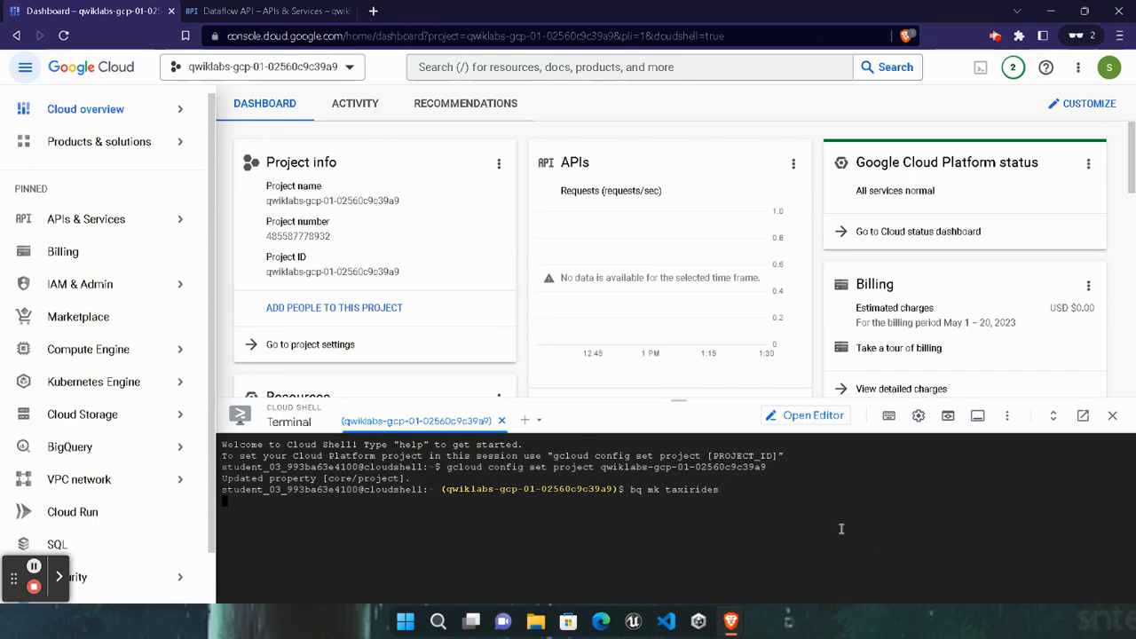
click(33, 568)
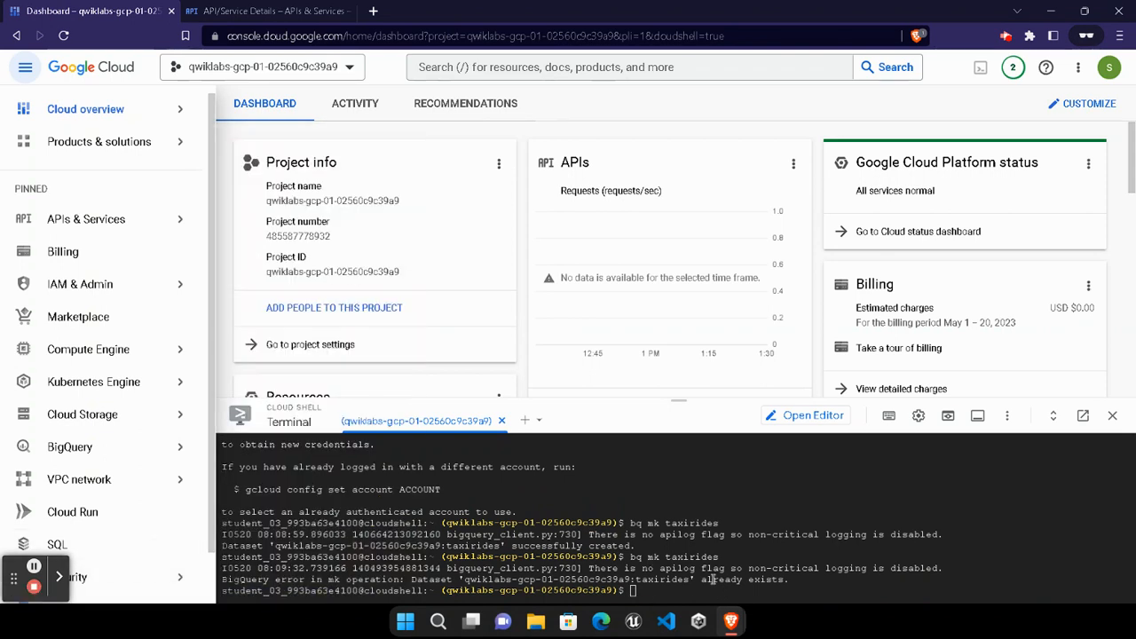
Copy the Task 1 "bq mk" command for the time-partitioned taxirides.realtime table from the lab instructions and run it in Cloud Shell.
mouse_move(729, 621)
click(537, 523)
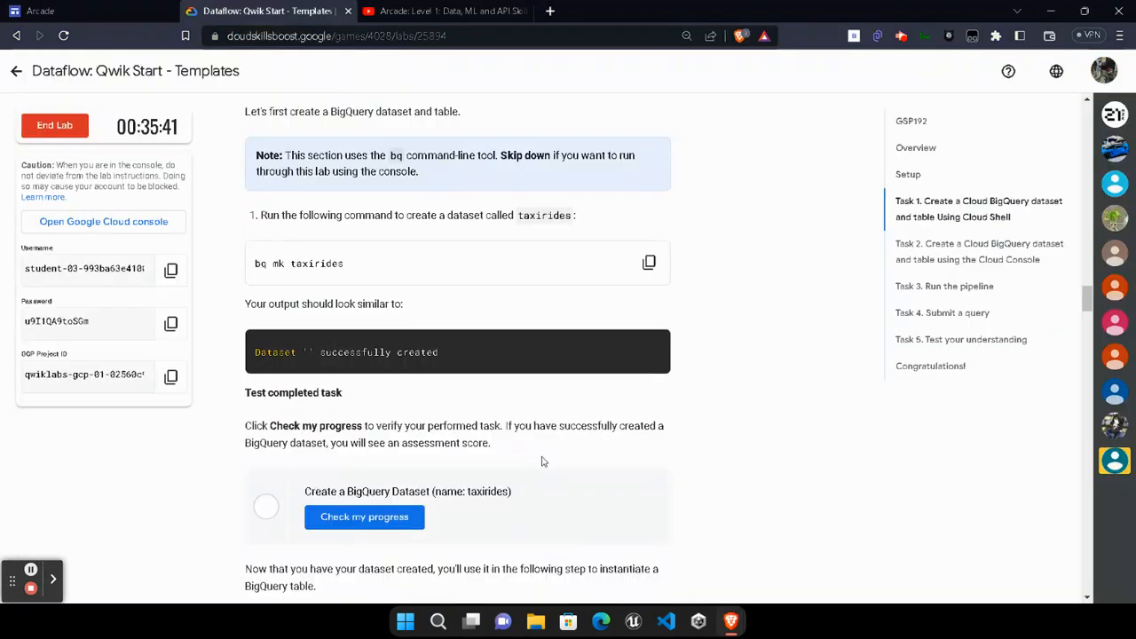
scroll(543, 461, down, 4)
click(648, 296)
scroll(626, 457, down, 2)
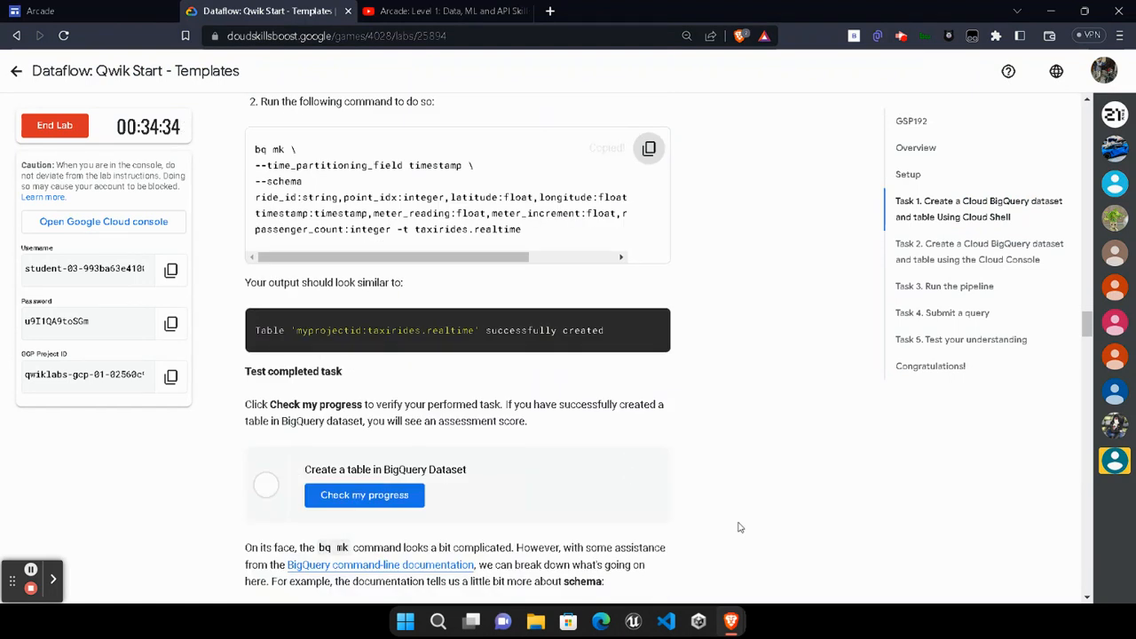
click(739, 630)
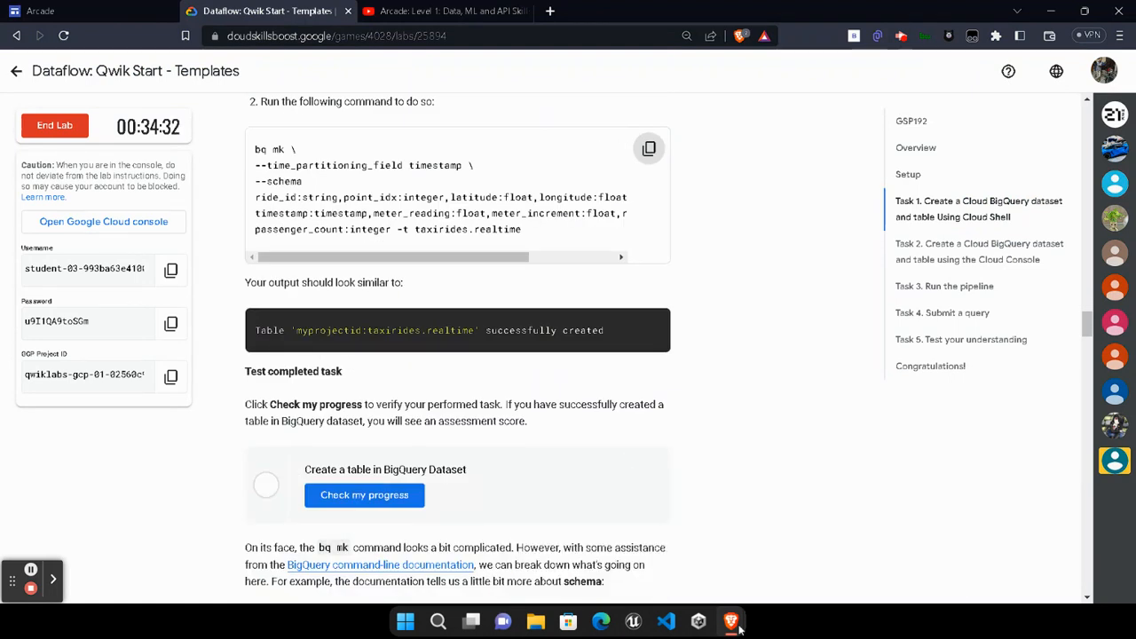
click(739, 628)
click(856, 561)
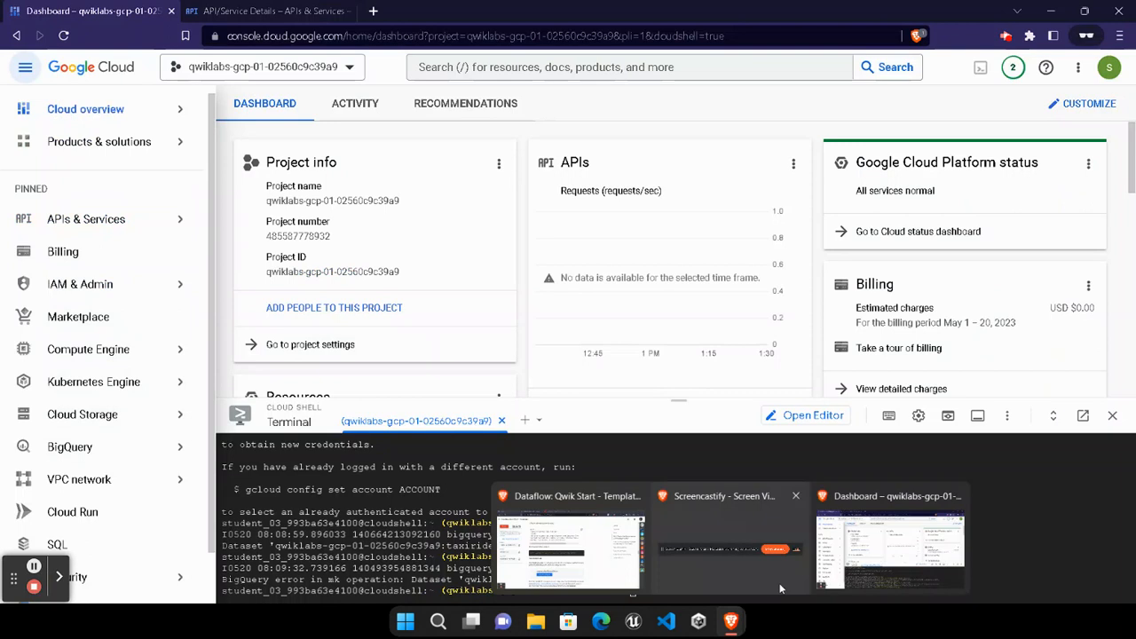
double_click(1016, 580)
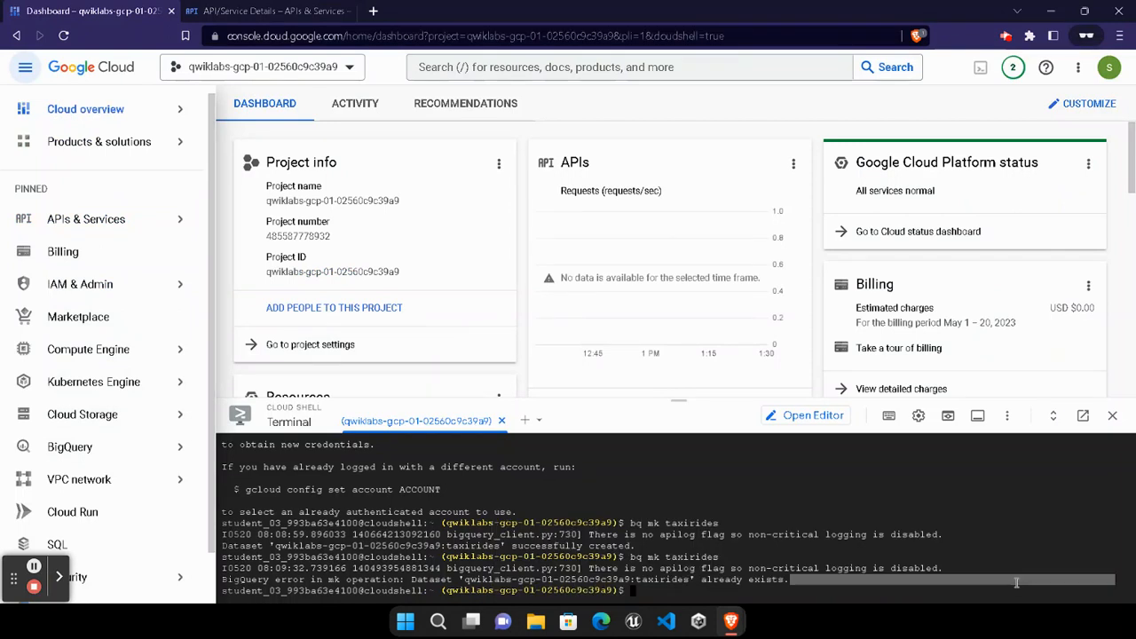
key(ctrl+v)
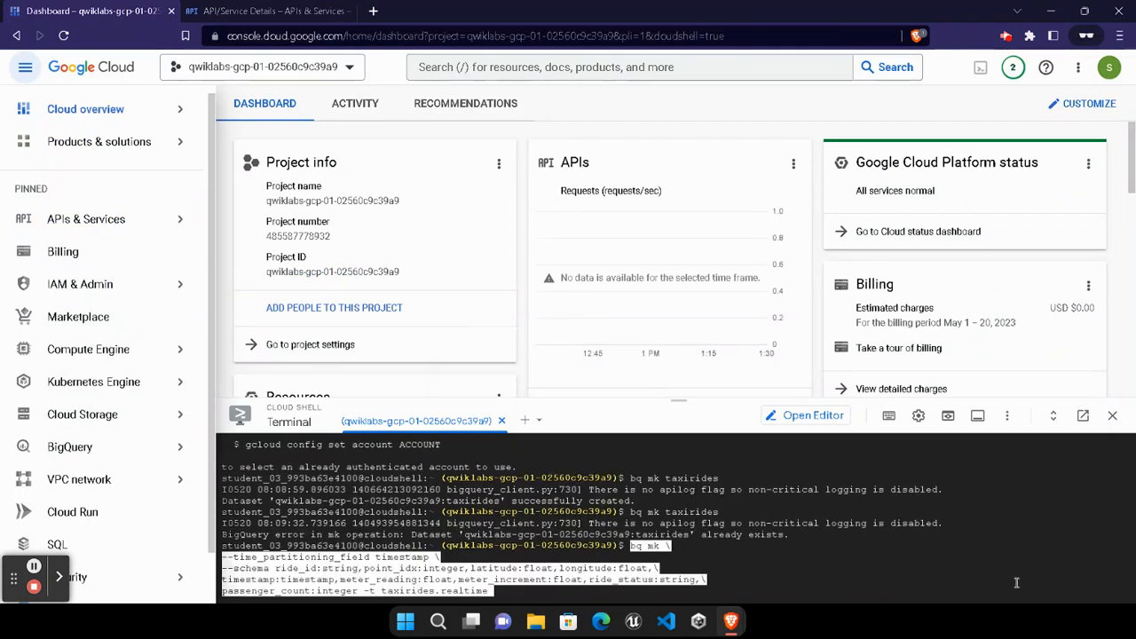
key(Return)
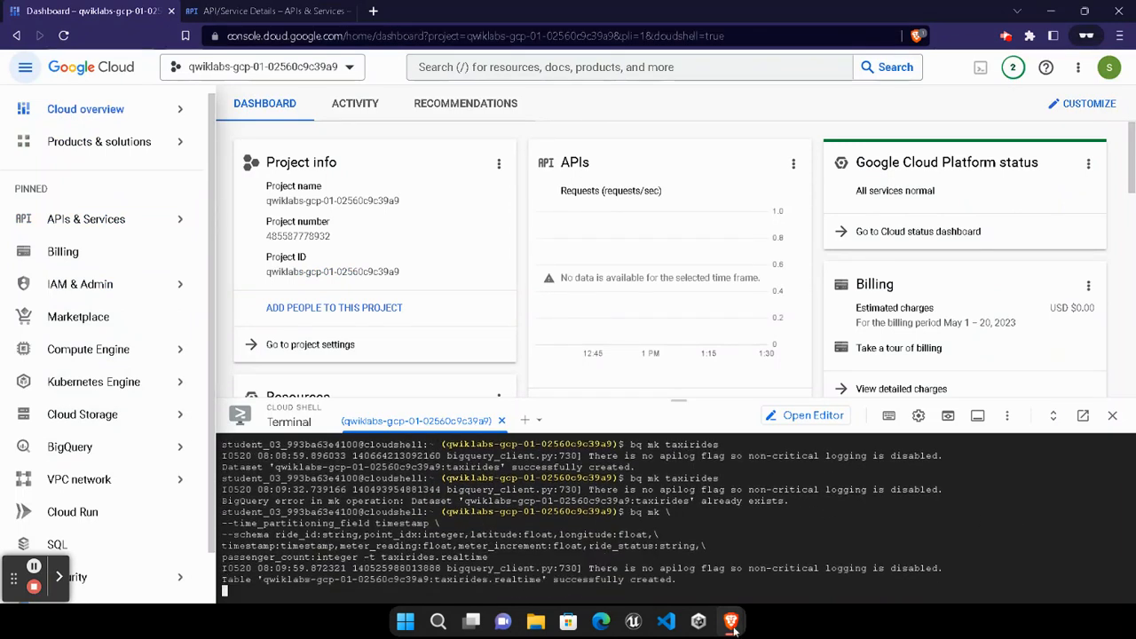
Copy the export command that sets BUCKET_NAME to the project ID from the lab instructions and run it in Cloud Shell.
mouse_move(731, 621)
click(571, 532)
scroll(480, 429, down, 8)
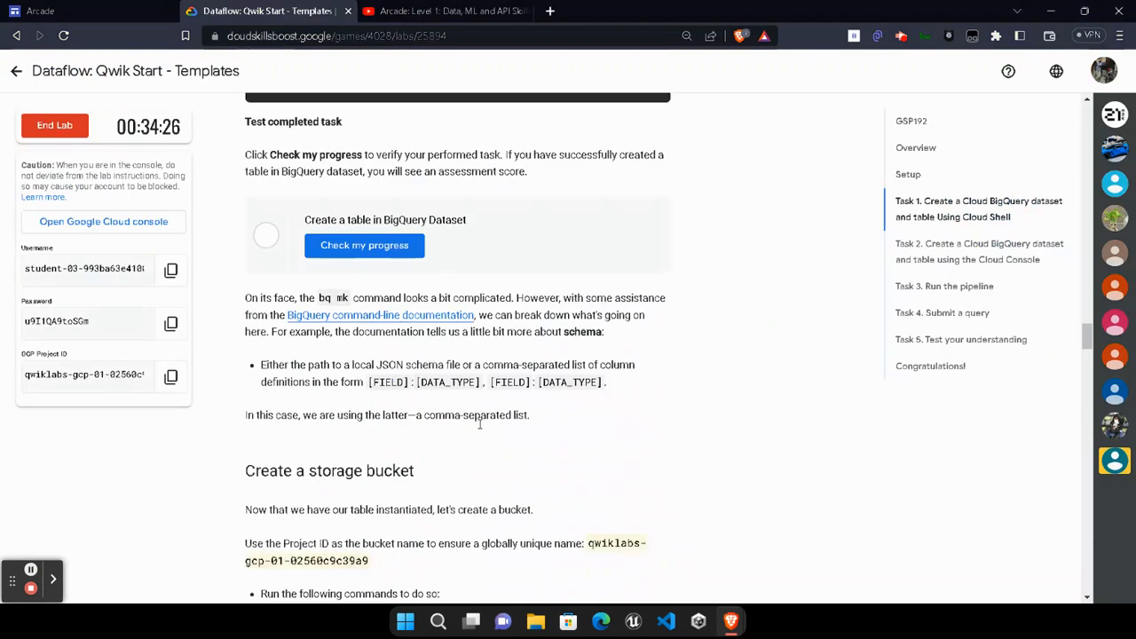
click(650, 225)
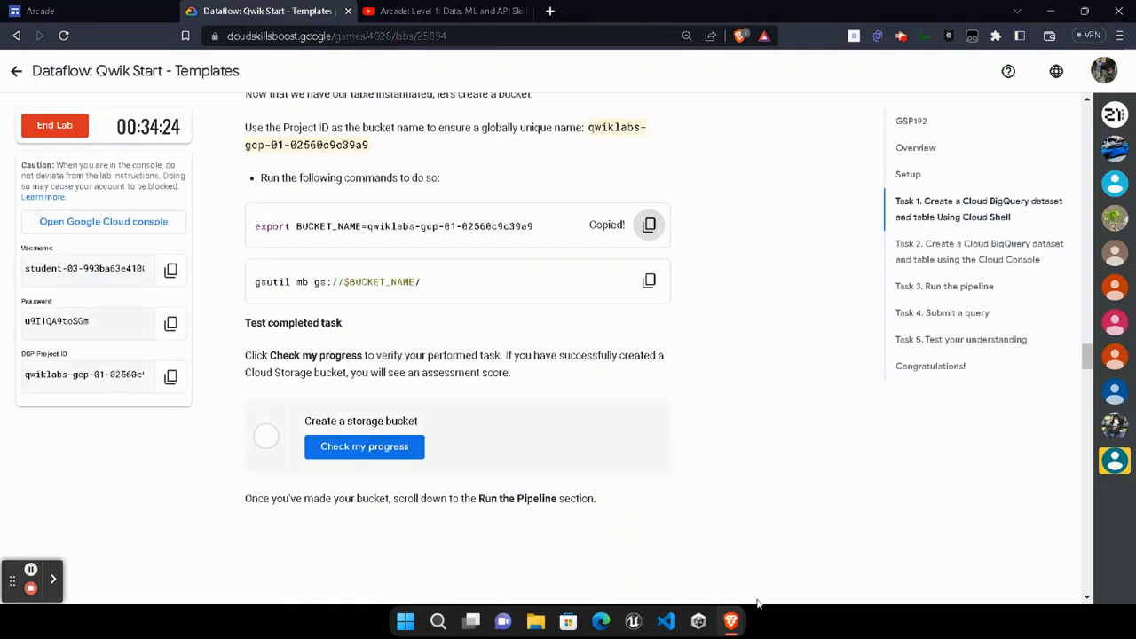
mouse_move(730, 622)
click(857, 577)
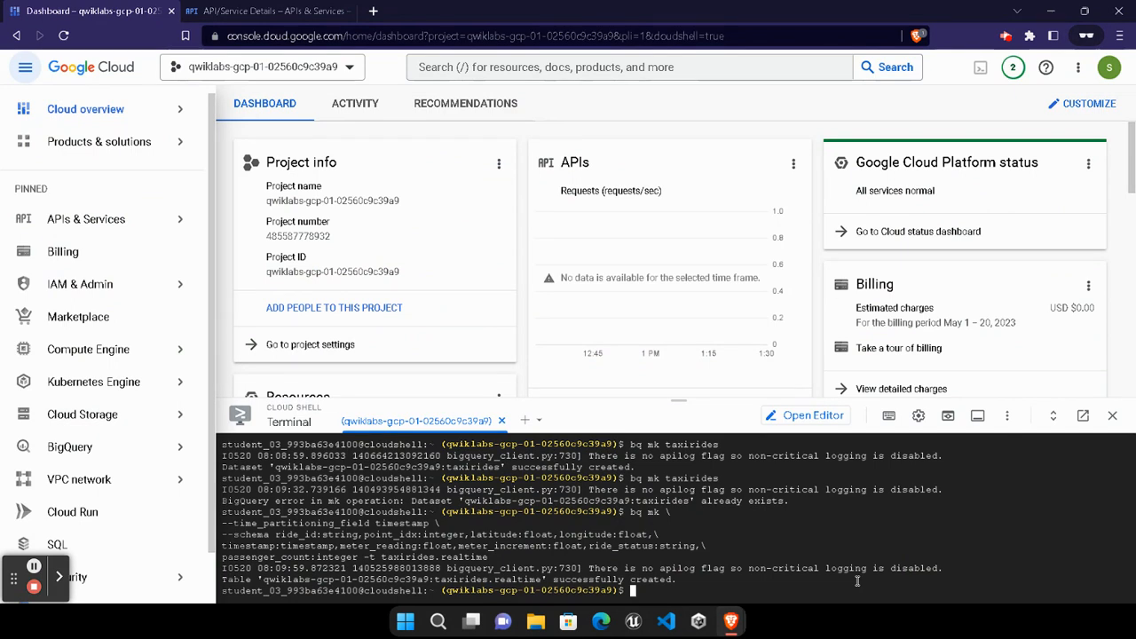
key(ctrl+v)
key(Return)
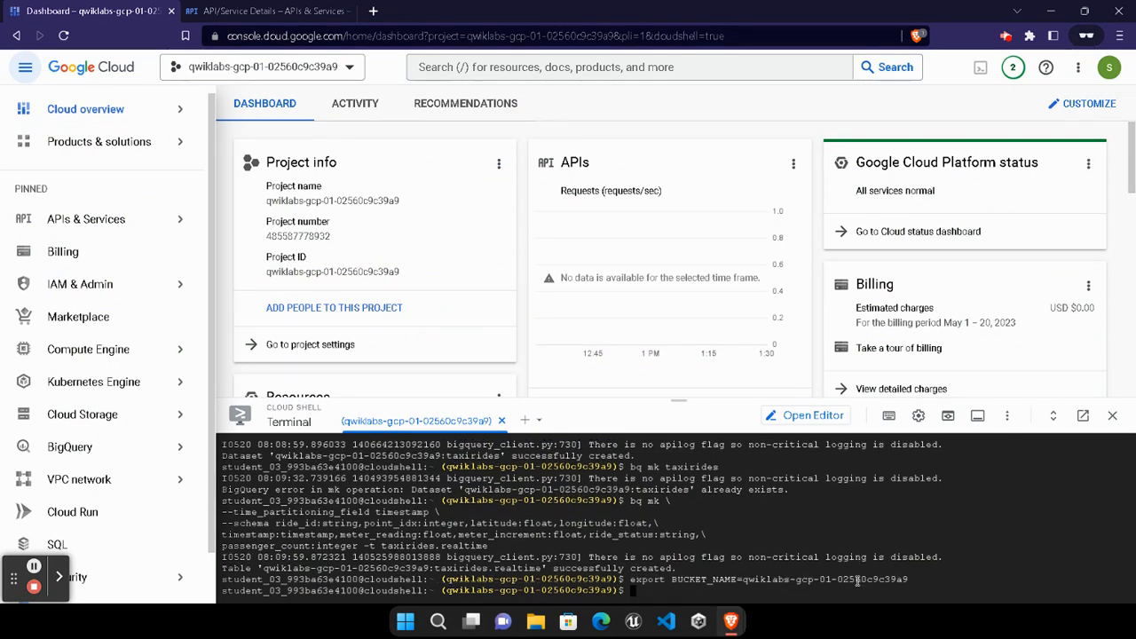
Copy "gsutil mb gs://$BUCKET_NAME/" from the lab instructions and run it in Cloud Shell to create the storage bucket.
mouse_move(730, 621)
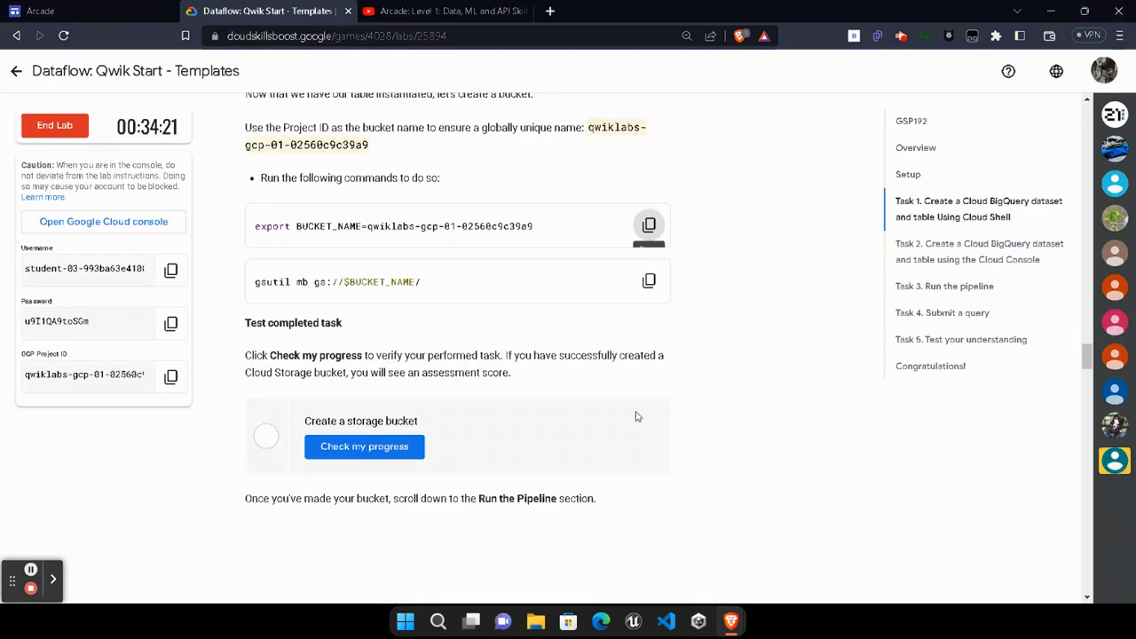
click(649, 281)
mouse_move(730, 622)
click(879, 554)
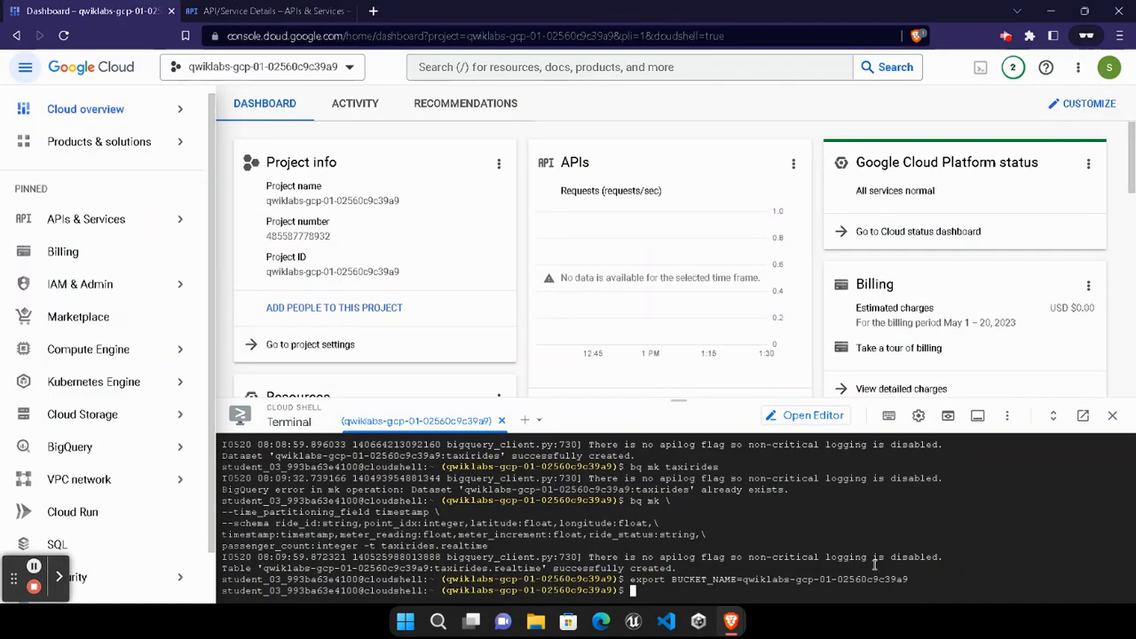
key(ctrl+v)
mouse_move(731, 621)
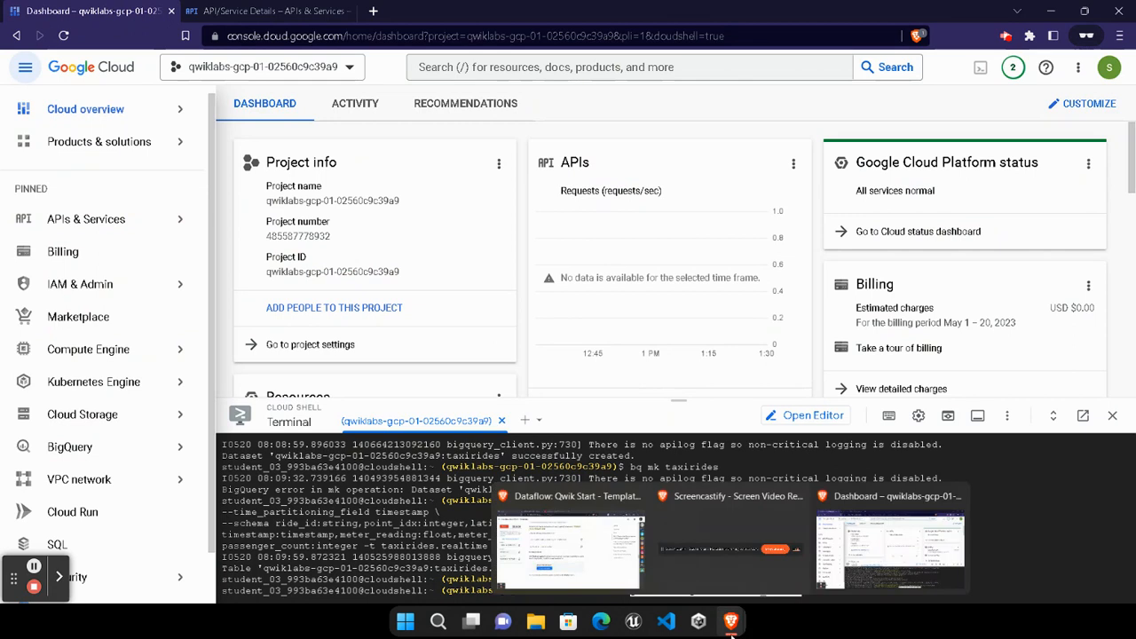
key(Return)
Return to the lab instructions and check the progress of "Create a BigQuery Dataset (name: taxirides)" in Task 2.
click(576, 550)
scroll(597, 431, down, 4)
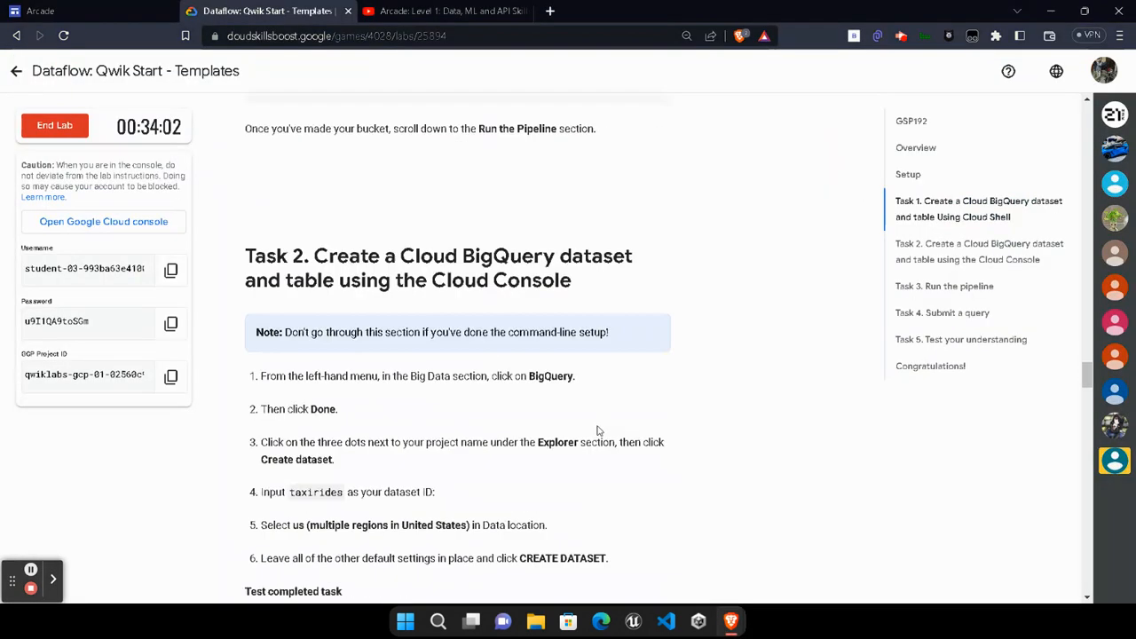
scroll(427, 426, down, 1)
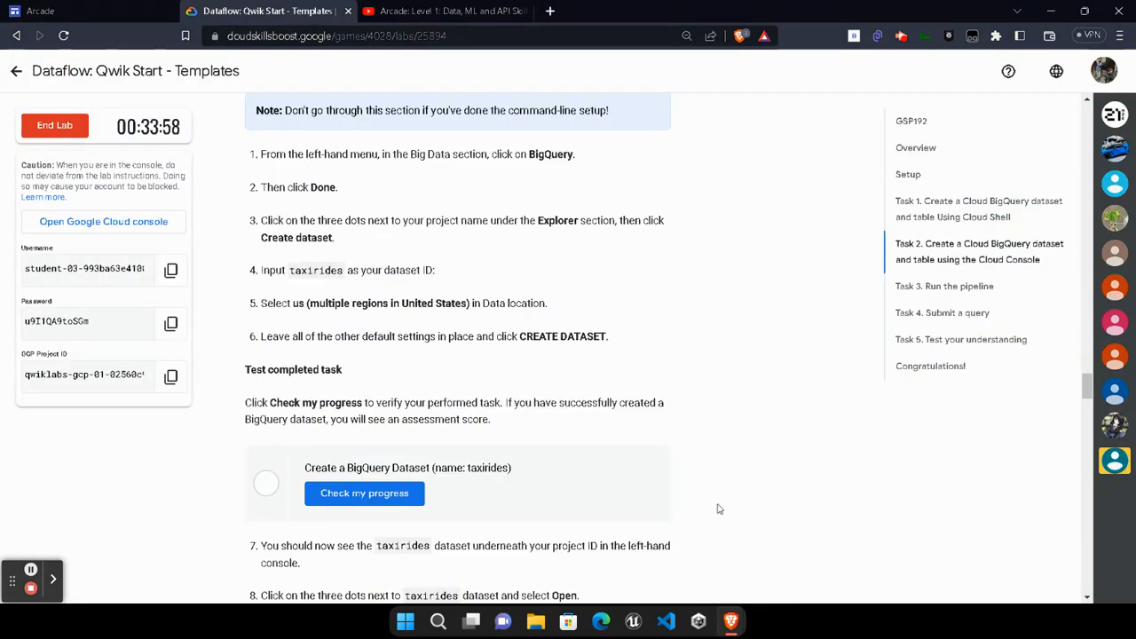
click(386, 495)
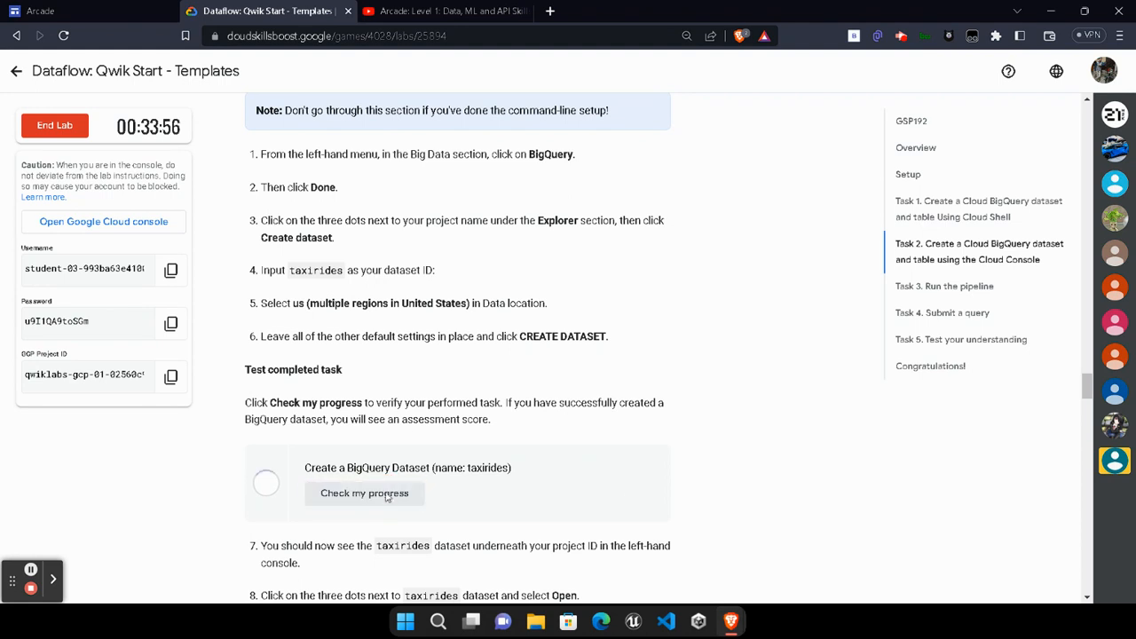
scroll(627, 499, down, 1)
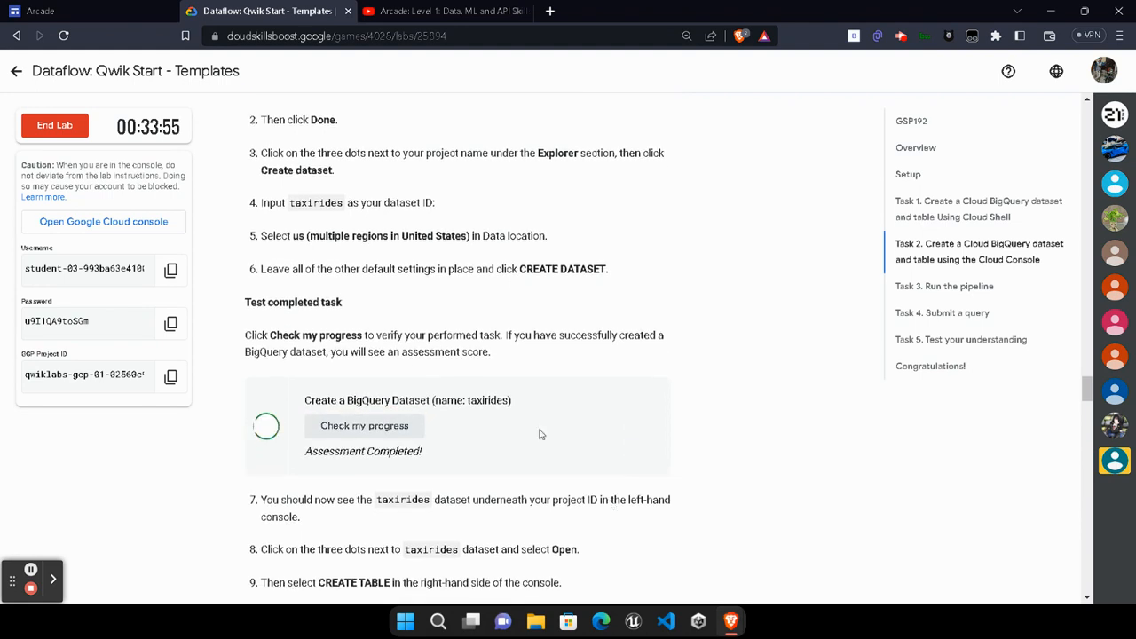
Following Task 3, search the Google Cloud console for dataflow, open the Dataflow Jobs page in a new tab and leave the tutorial.
scroll(575, 454, down, 8)
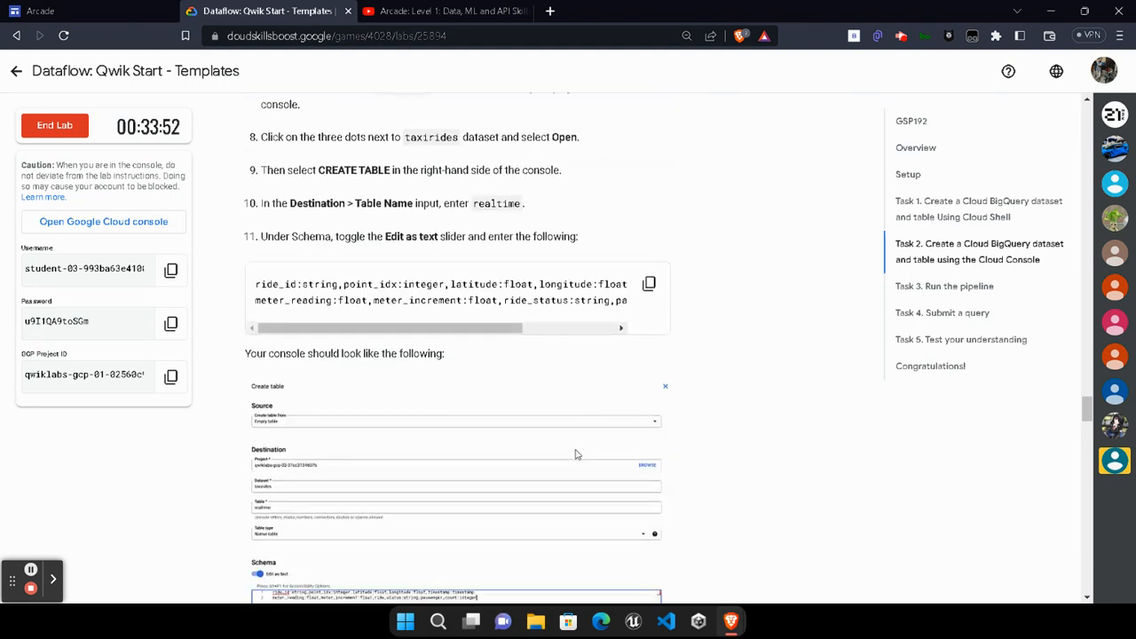
scroll(575, 454, down, 6)
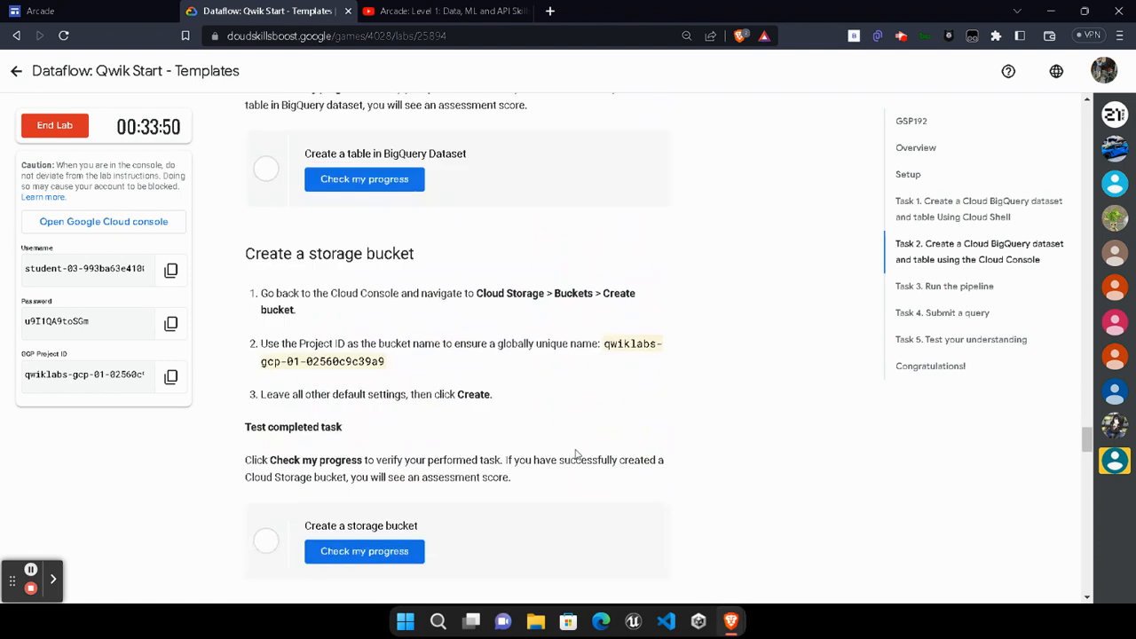
scroll(487, 464, down, 3)
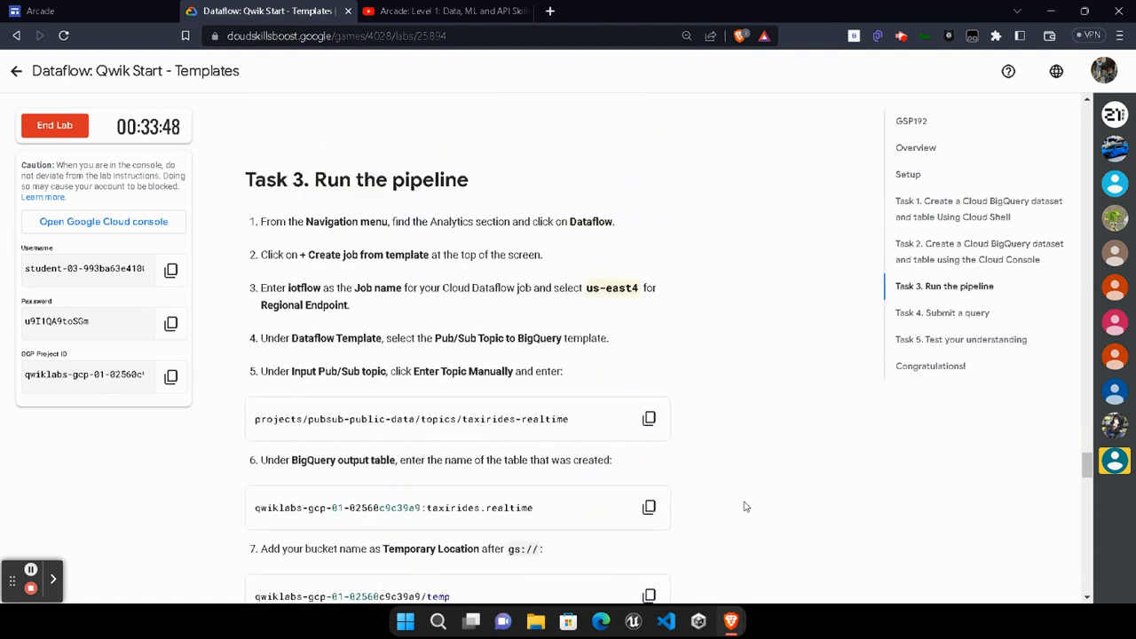
mouse_move(735, 619)
click(890, 532)
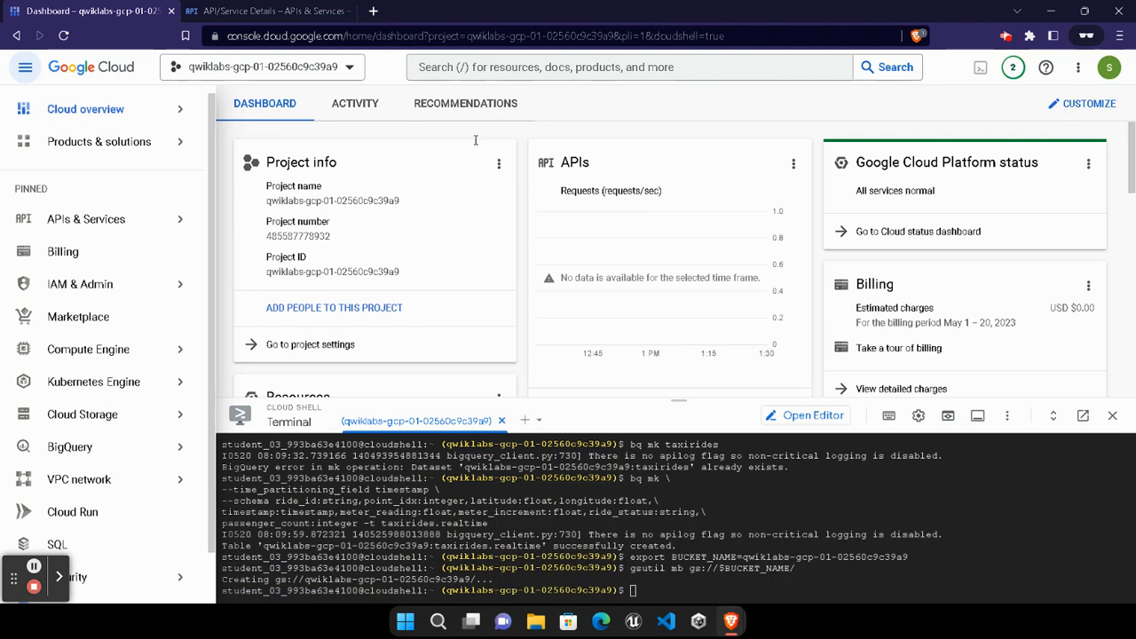
click(566, 66)
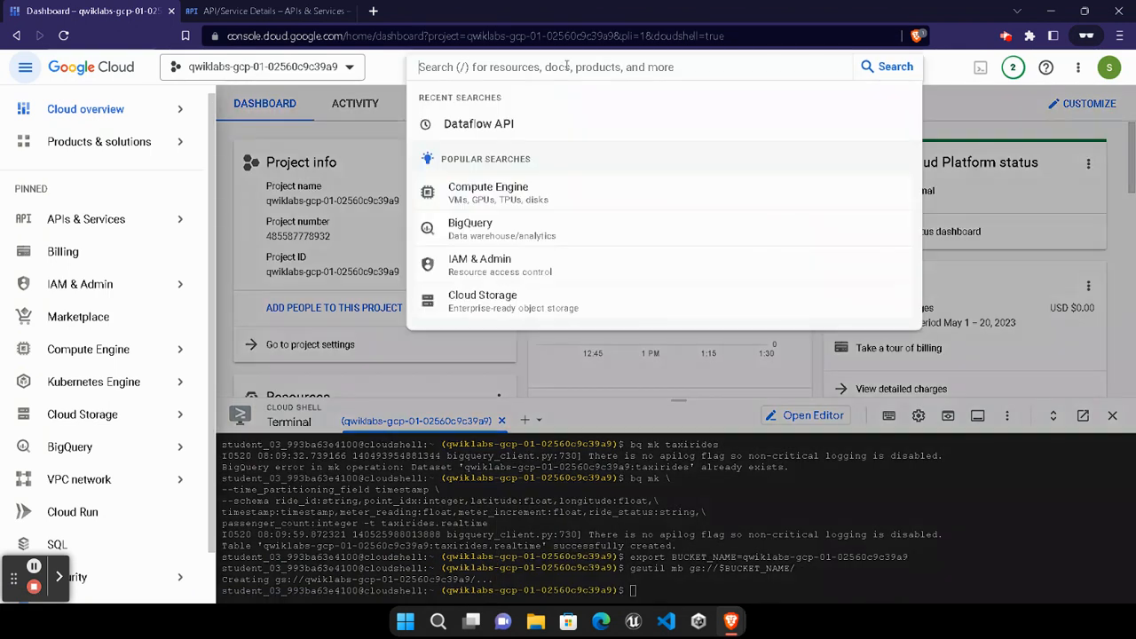
text(dataflow)
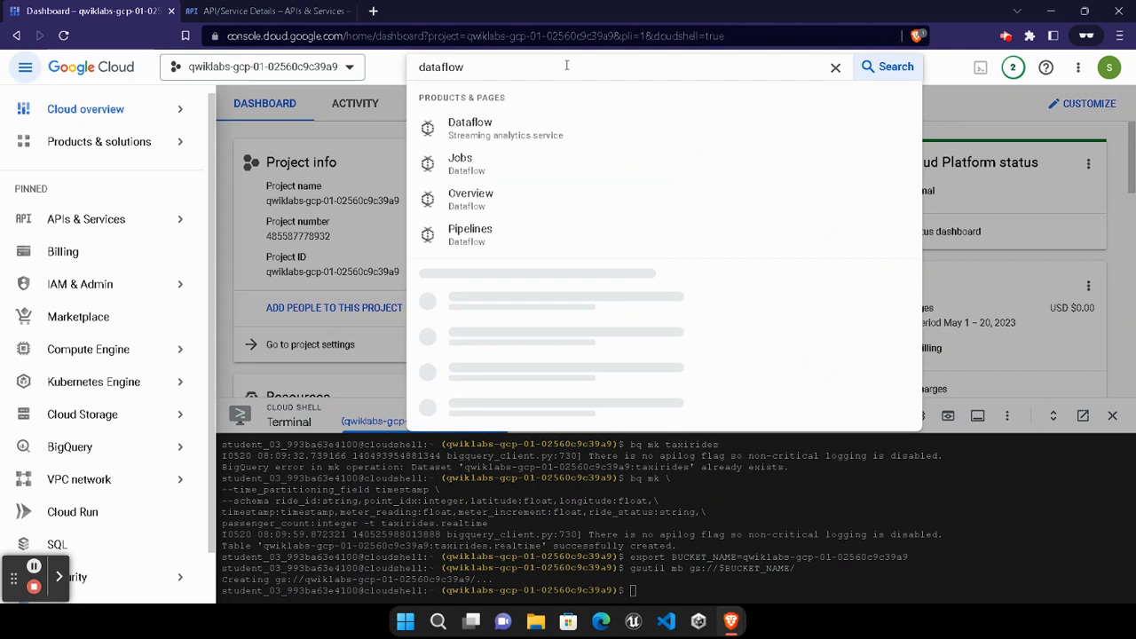
right_click(496, 172)
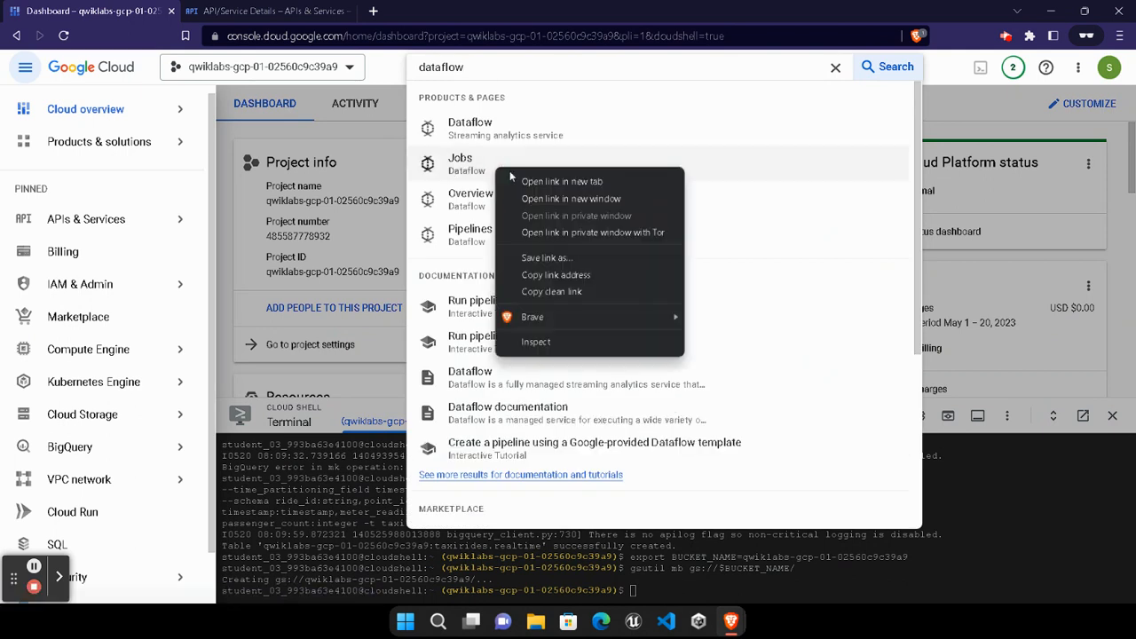
click(521, 182)
click(408, 8)
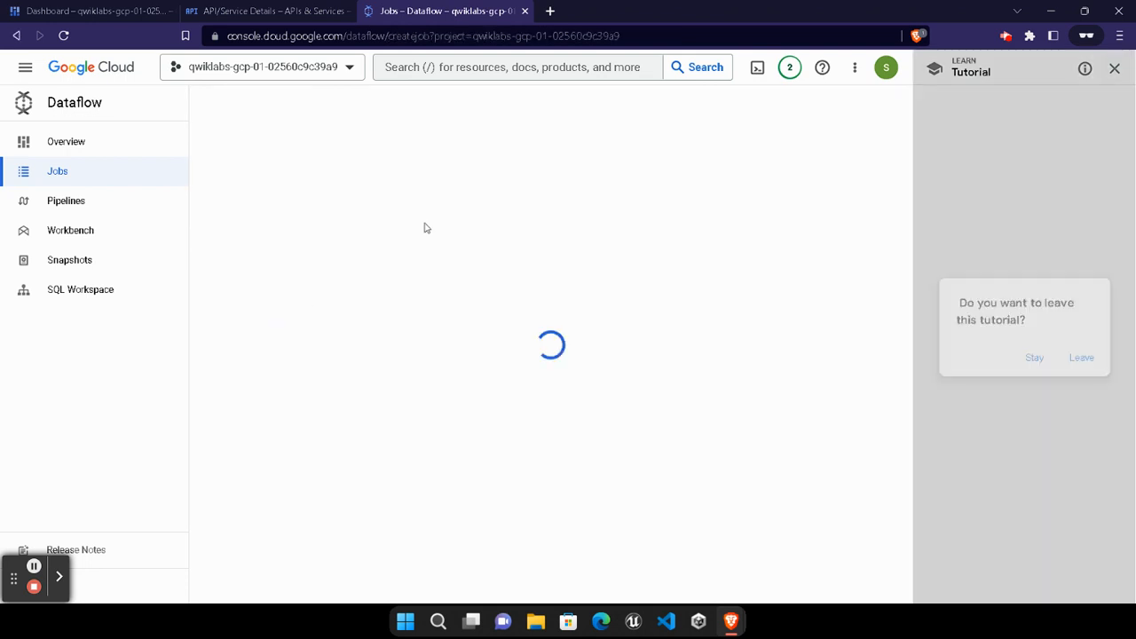
click(1072, 359)
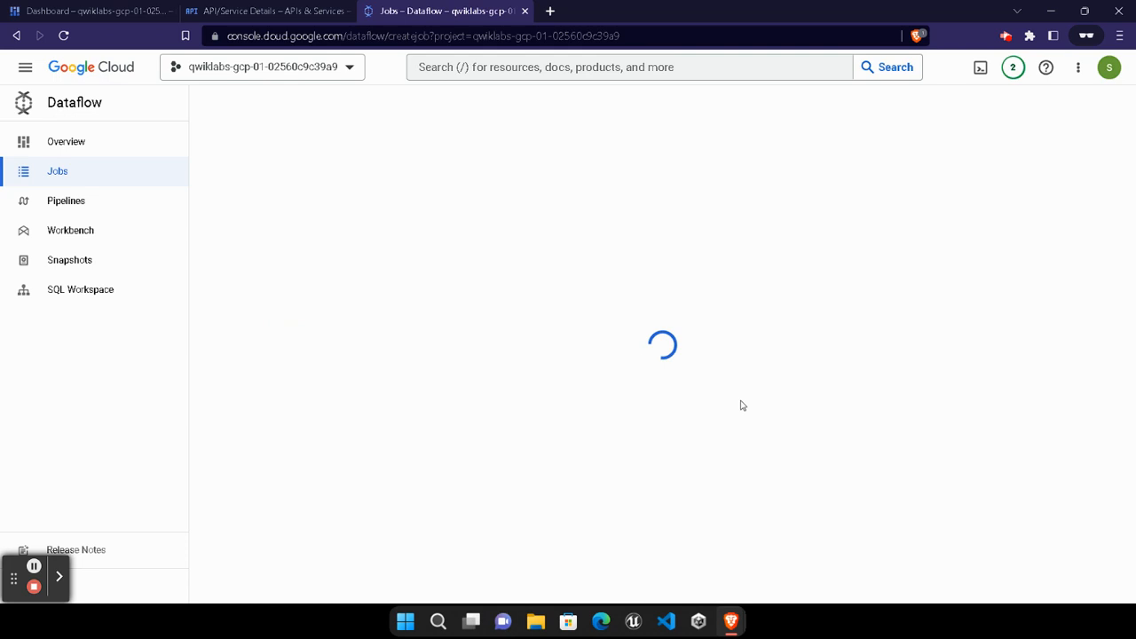
Copy the job name iotflow from Task 3 of the lab instructions and enter it as the Dataflow job's name.
mouse_move(731, 622)
click(578, 555)
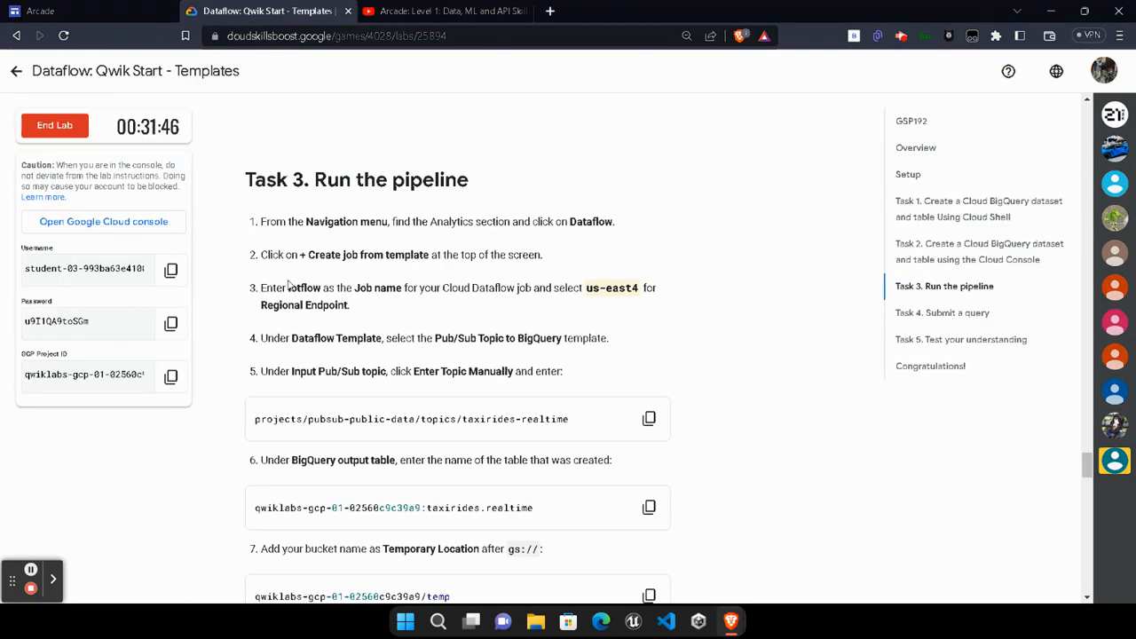
drag(288, 288, 321, 294)
key(ctrl+c)
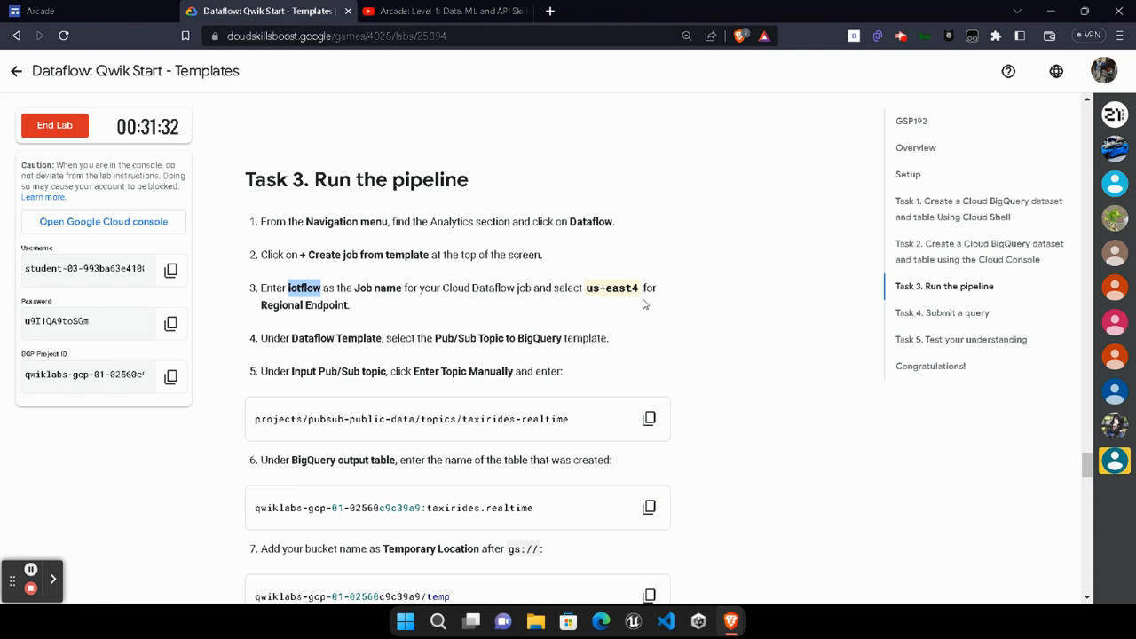
mouse_move(733, 628)
click(890, 546)
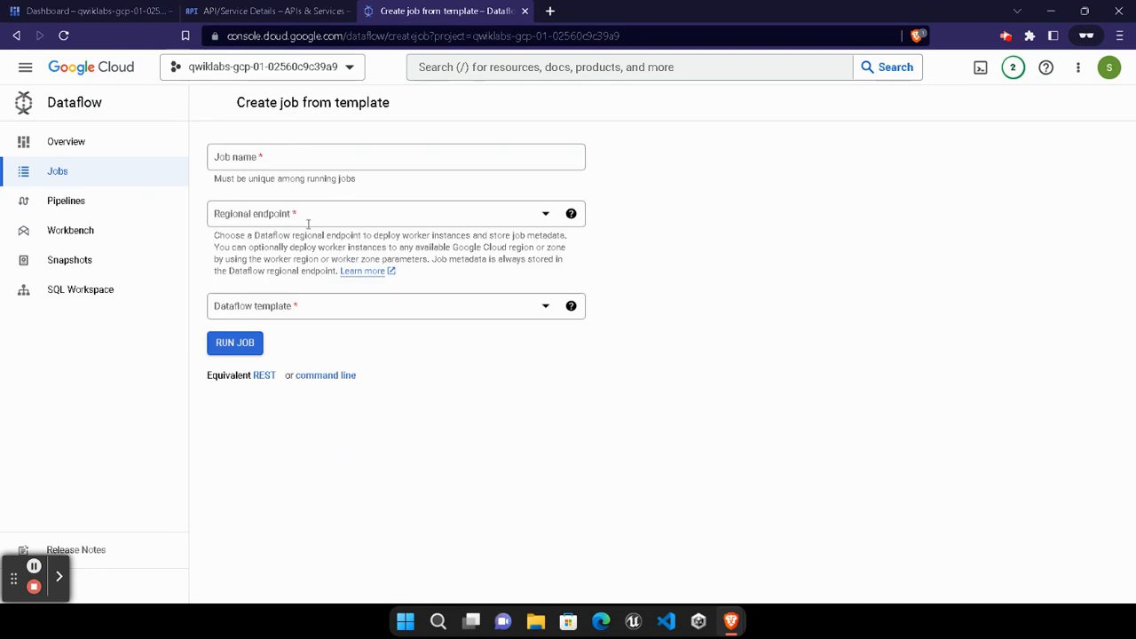
click(325, 158)
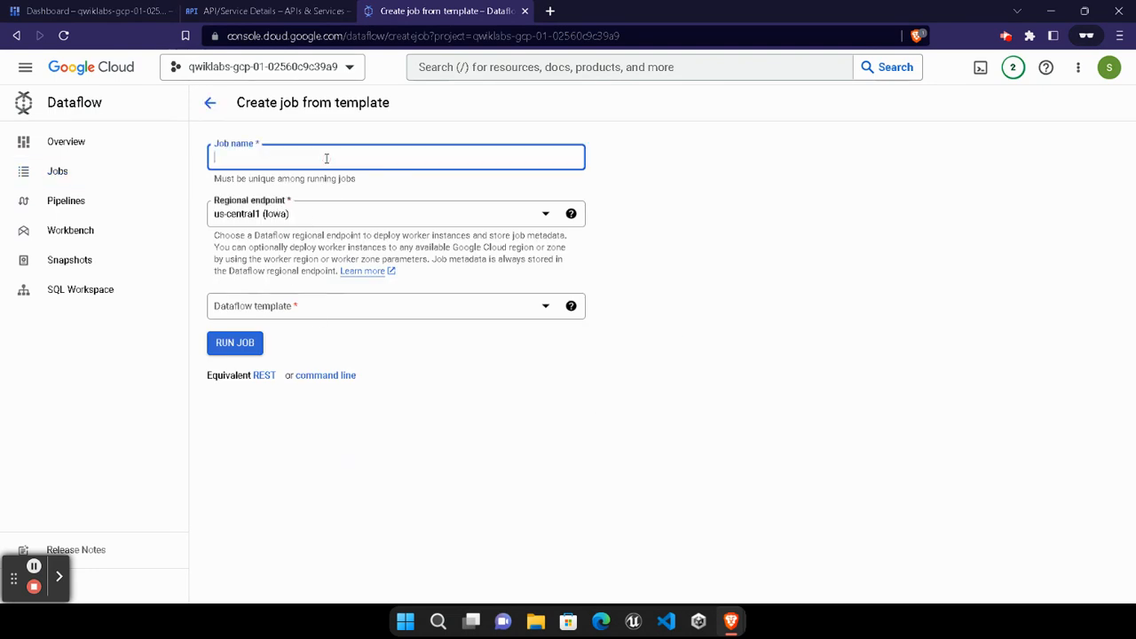
key(ctrl+v)
Set the job's regional endpoint to us-east4 (Northern Virginia) and compare it with the region given in Task 3 of the lab.
click(296, 217)
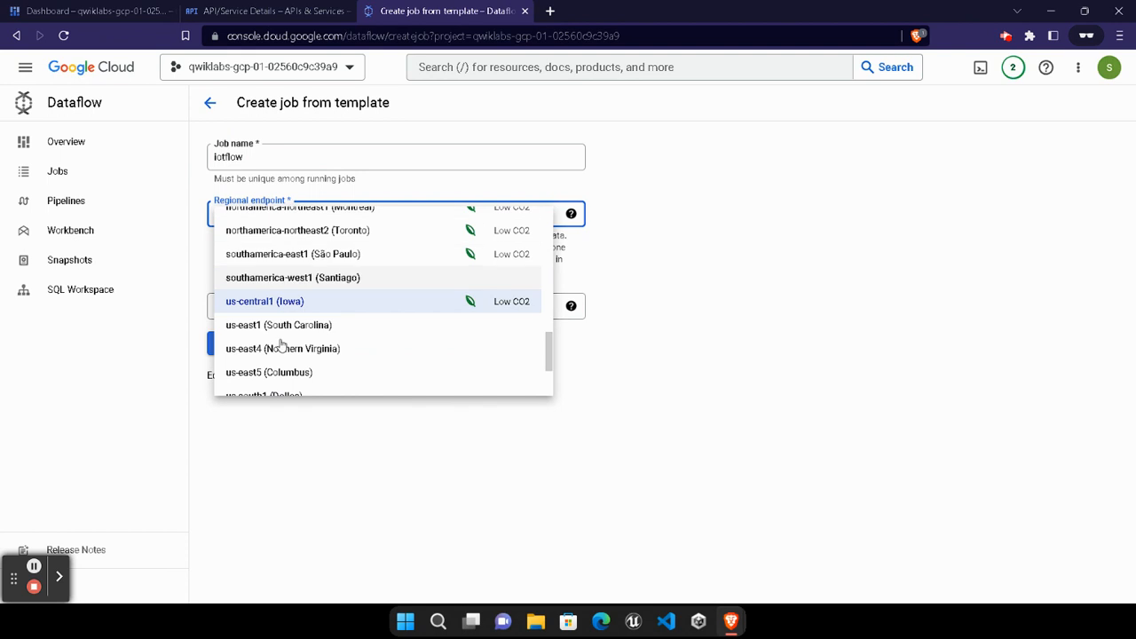
scroll(322, 284, down, 1)
click(327, 276)
click(731, 621)
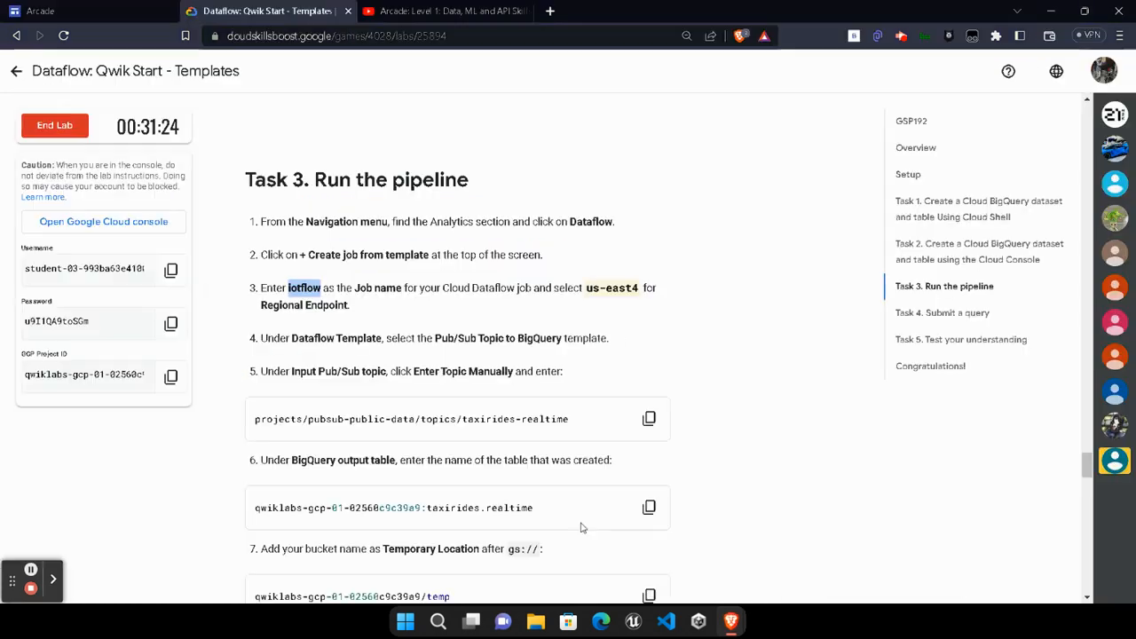
click(732, 620)
click(839, 552)
click(354, 215)
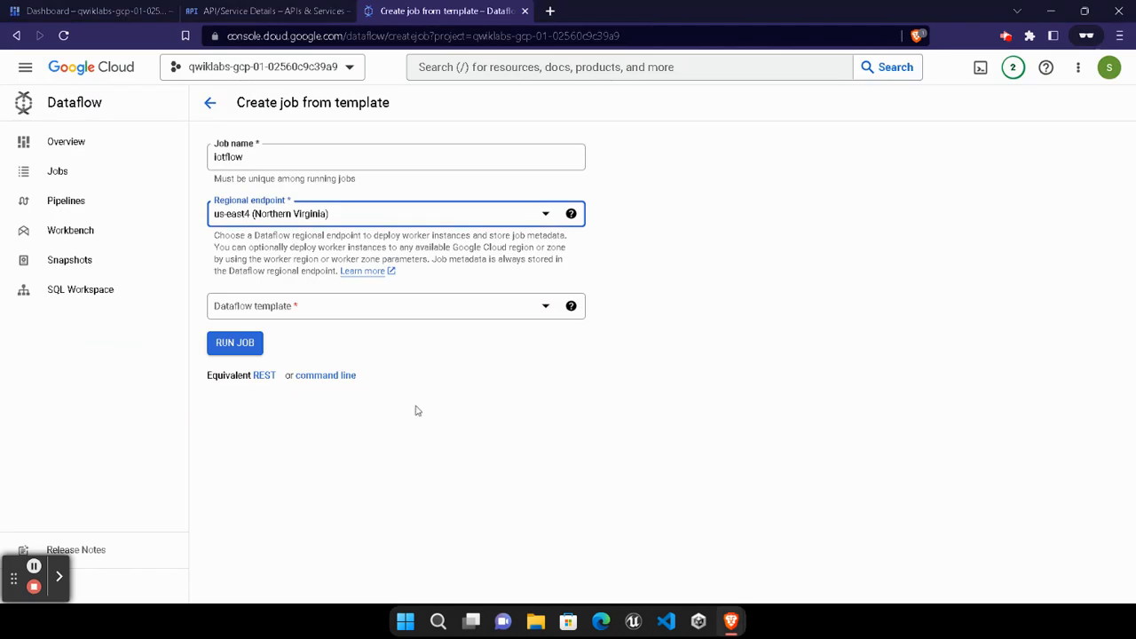
Copy the template name from Task 3 of the lab and select Pub/Sub Topic to BigQuery as the job's Dataflow template.
click(488, 308)
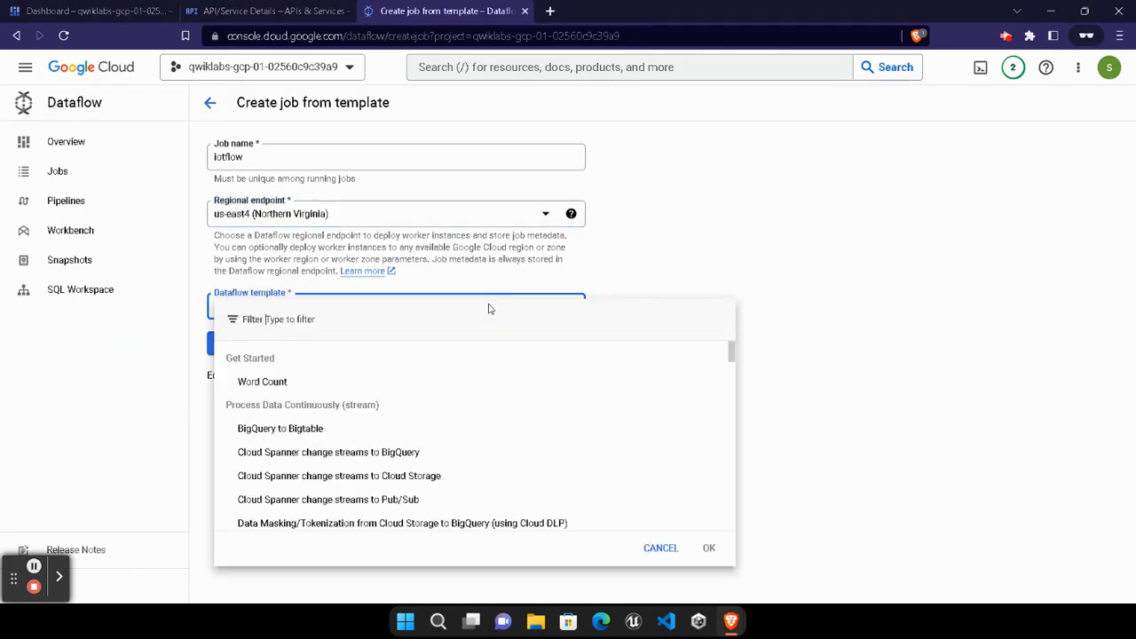
mouse_move(726, 618)
click(568, 545)
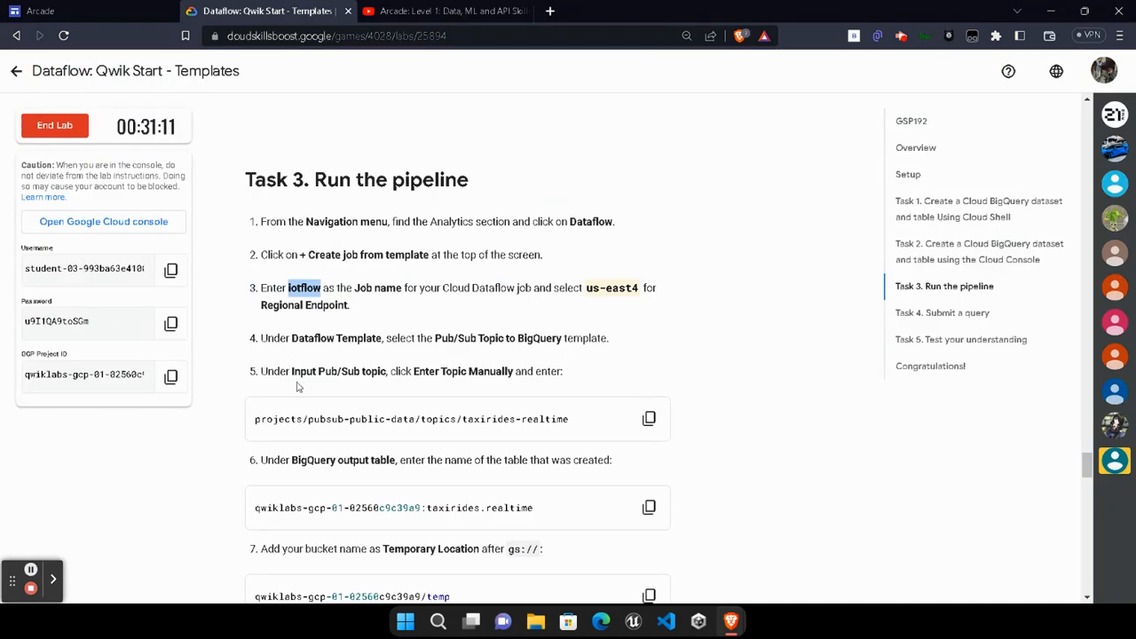
drag(295, 371, 387, 371)
drag(435, 337, 560, 335)
key(ctrl+c)
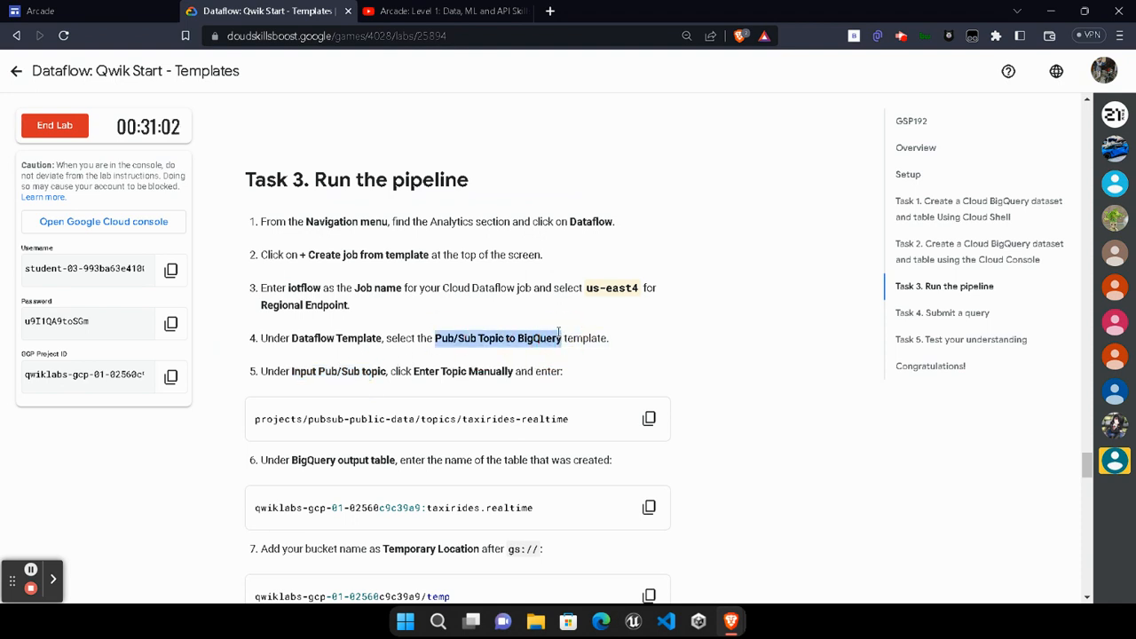
click(732, 620)
key(ctrl+v)
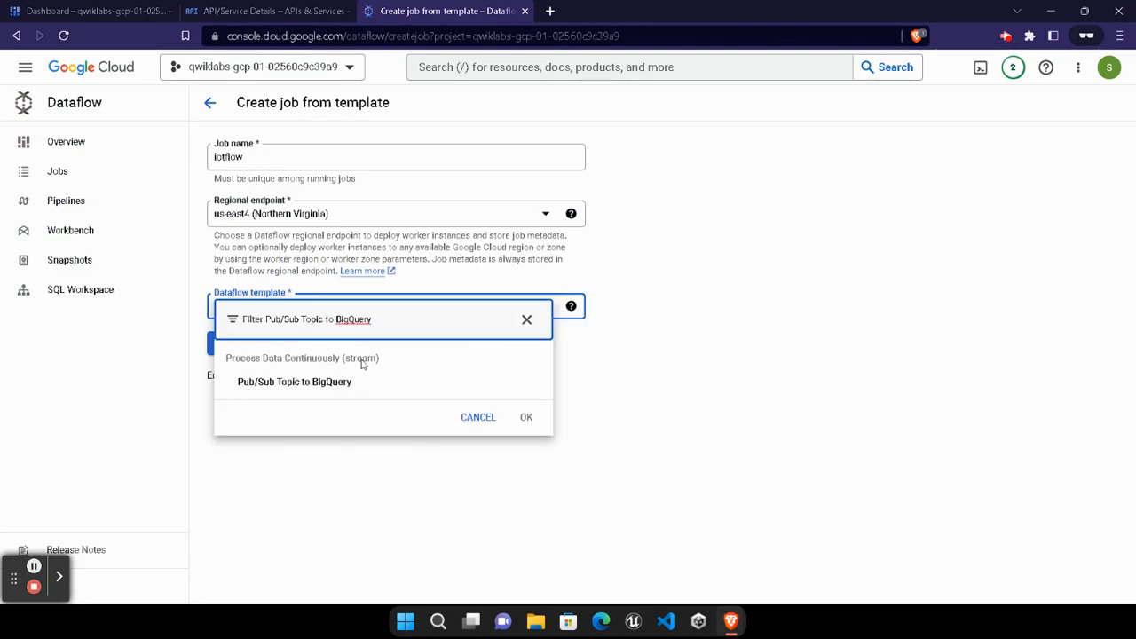
click(532, 418)
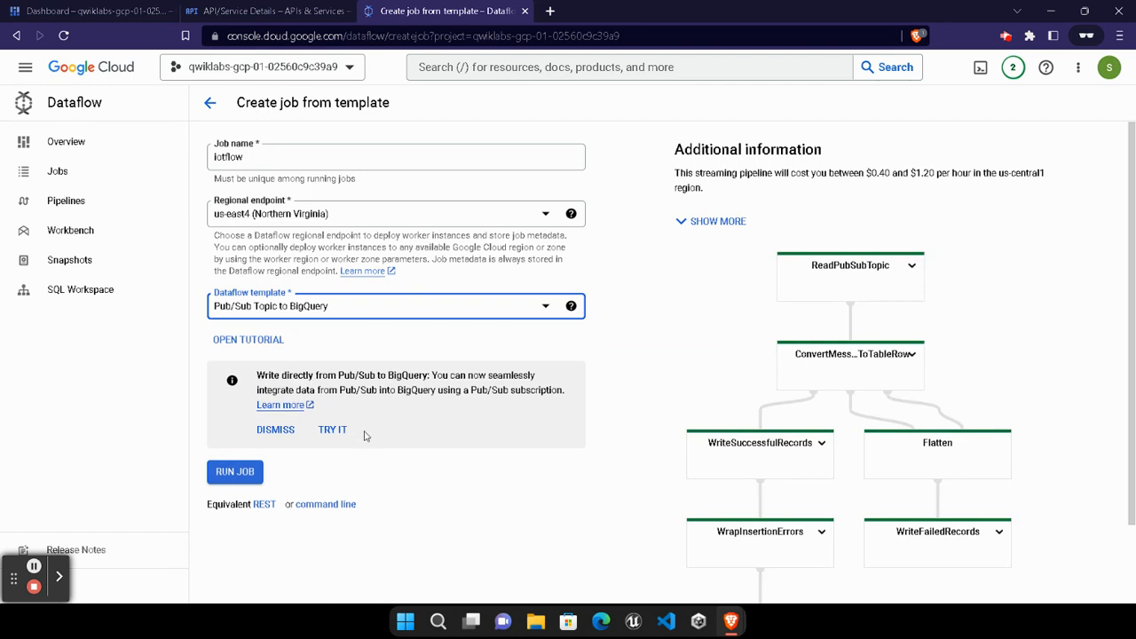
Copy the topic path from the lab and manually enter projects/pubsub-public-data/topics/taxirides-realtime as the input Pub/Sub topic.
scroll(307, 444, down, 1)
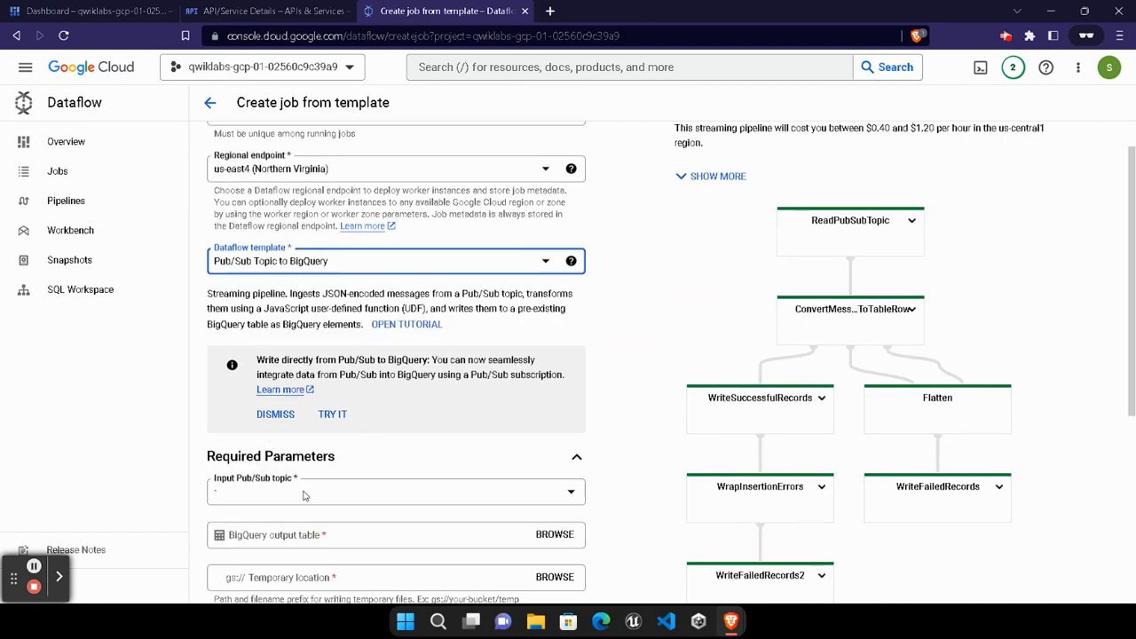
scroll(292, 380, down, 2)
scroll(291, 380, down, 2)
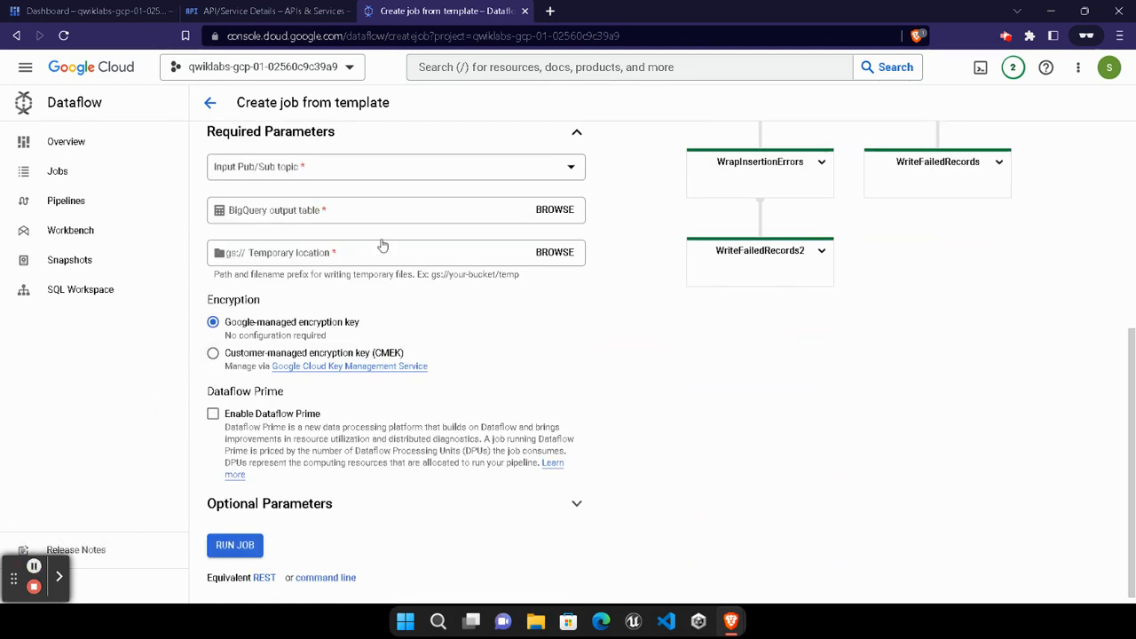
click(571, 168)
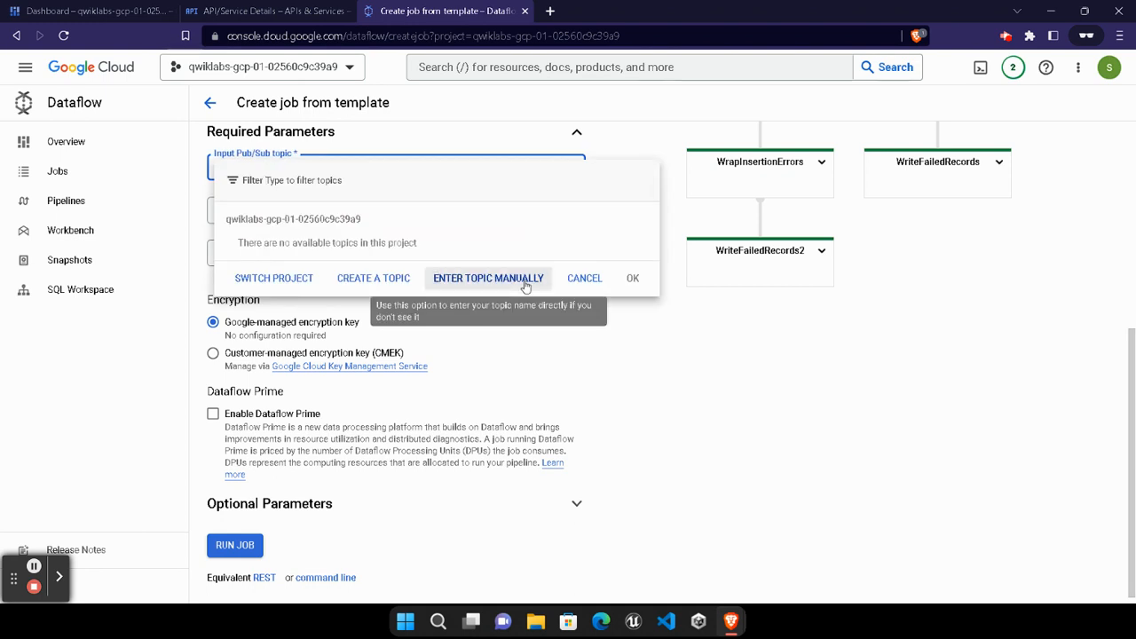
mouse_move(731, 621)
click(614, 566)
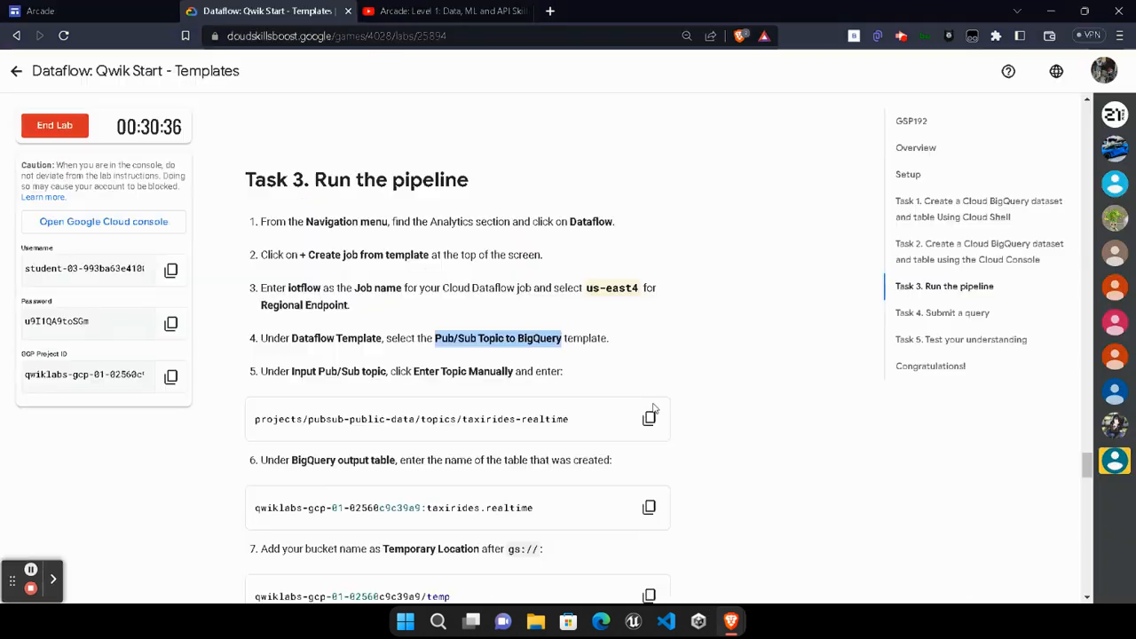
click(648, 417)
click(843, 564)
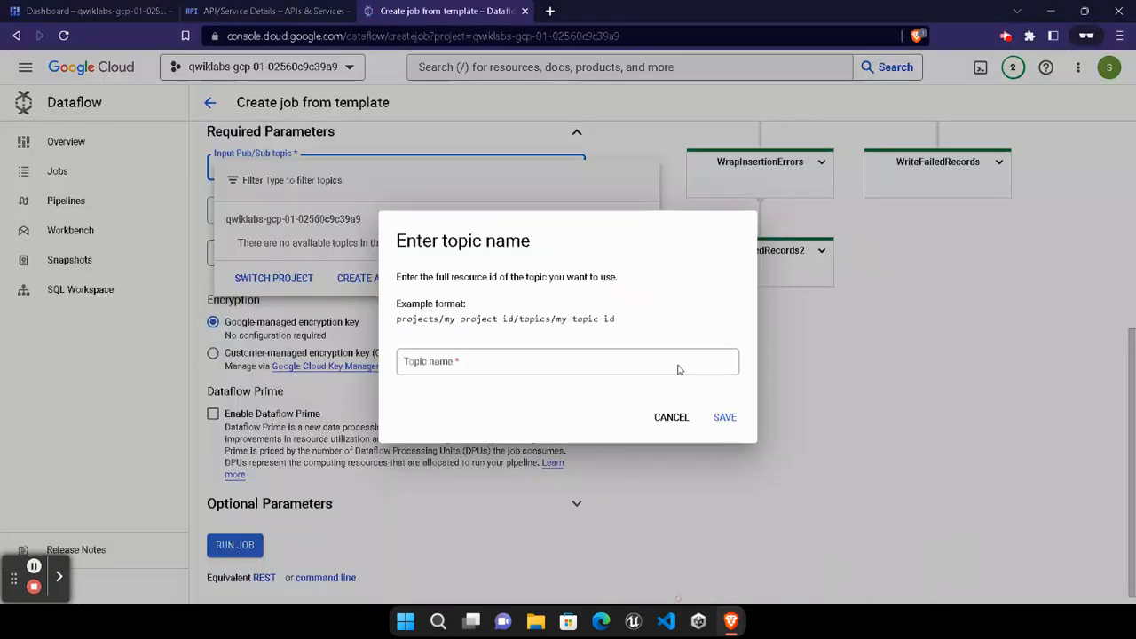
click(679, 363)
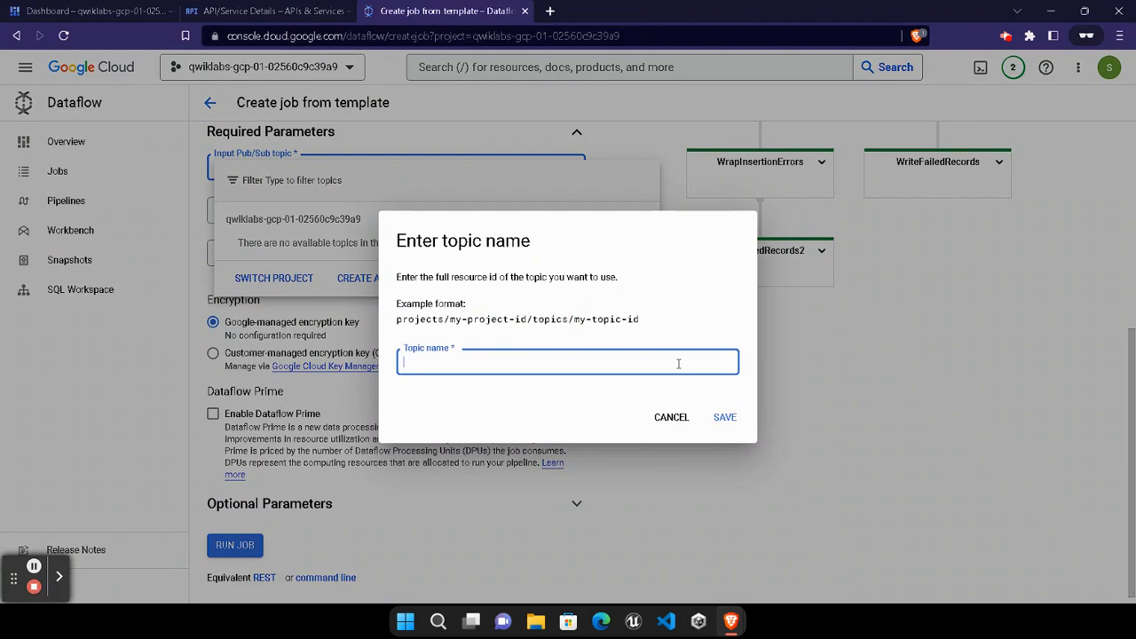
key(ctrl+v)
click(726, 424)
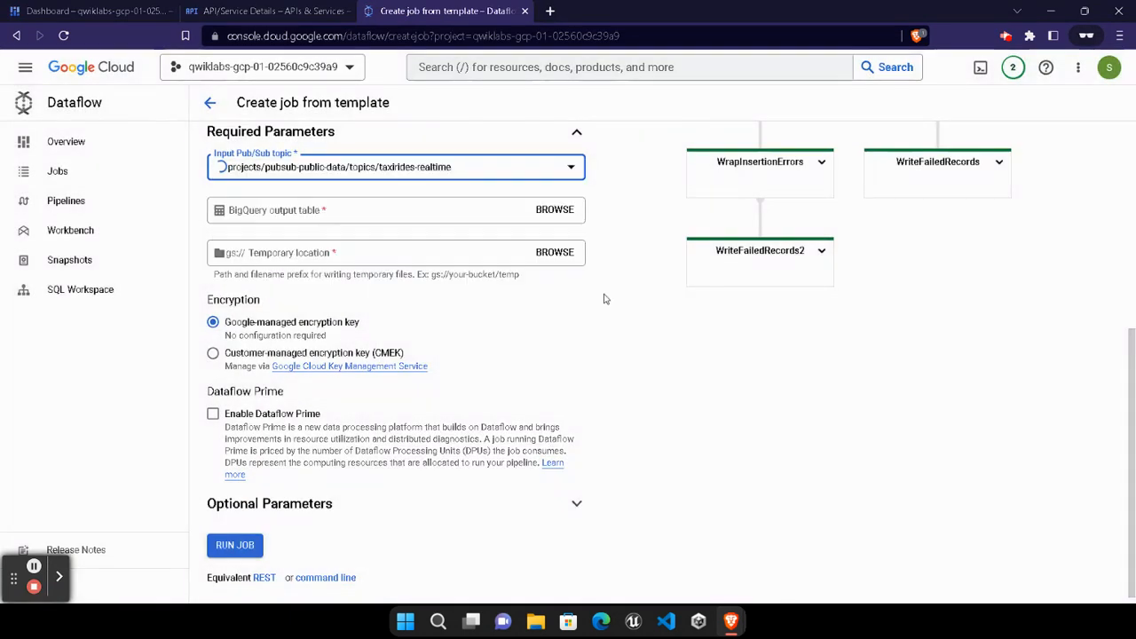
Copy the table name from the lab and set the BigQuery output table to qwiklabs-gcp-01-02560c9c39a9:taxirides.realtime.
mouse_move(731, 621)
click(574, 548)
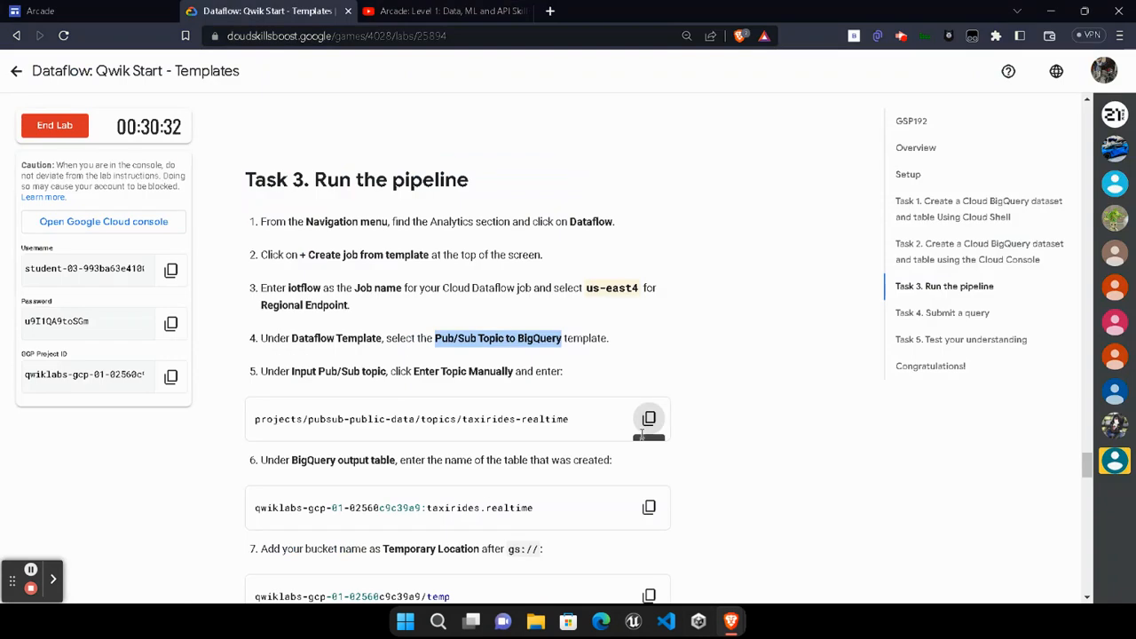
click(649, 507)
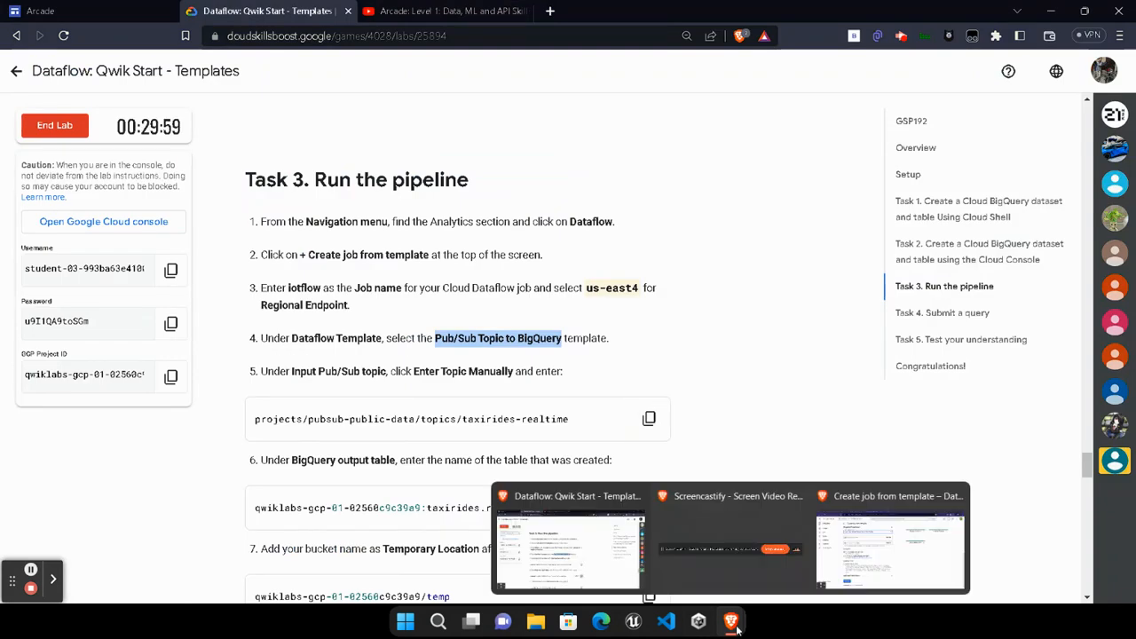
click(890, 542)
click(347, 213)
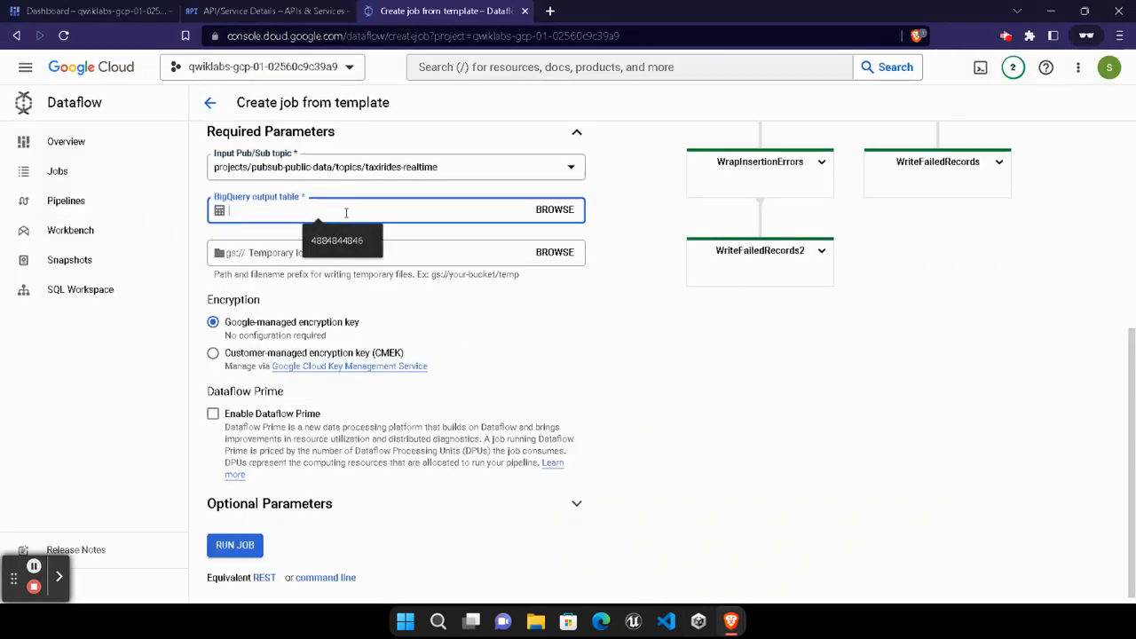
key(ctrl+v)
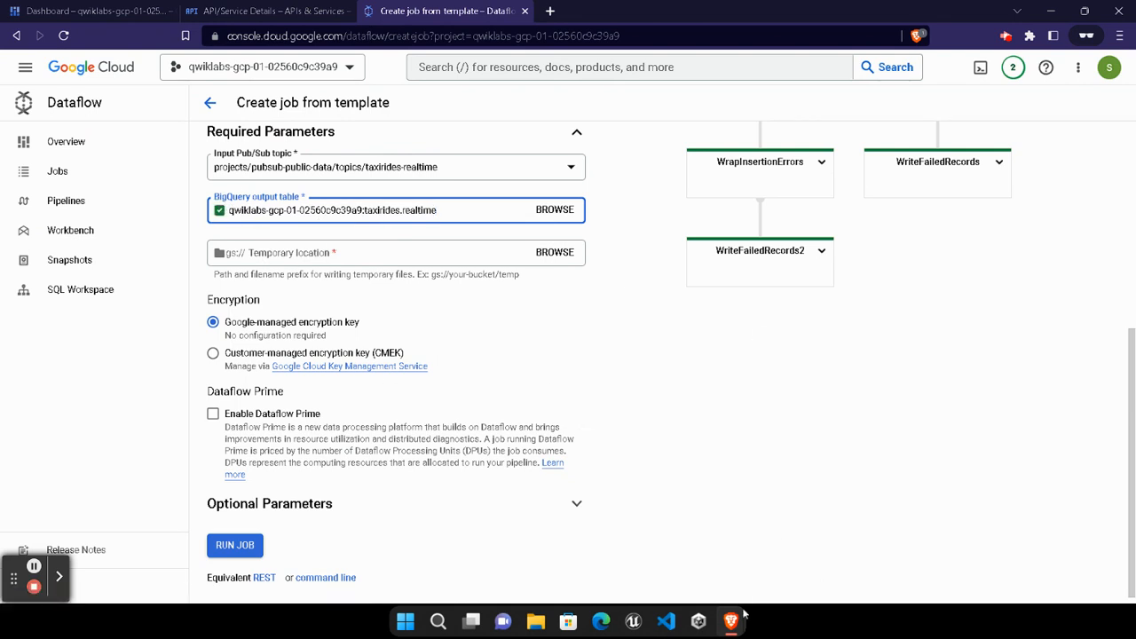
Copy the bucket path from the lab and set the job's temporary location to qwiklabs-gcp-01-02560c9c39a9/temp.
mouse_move(744, 613)
click(565, 550)
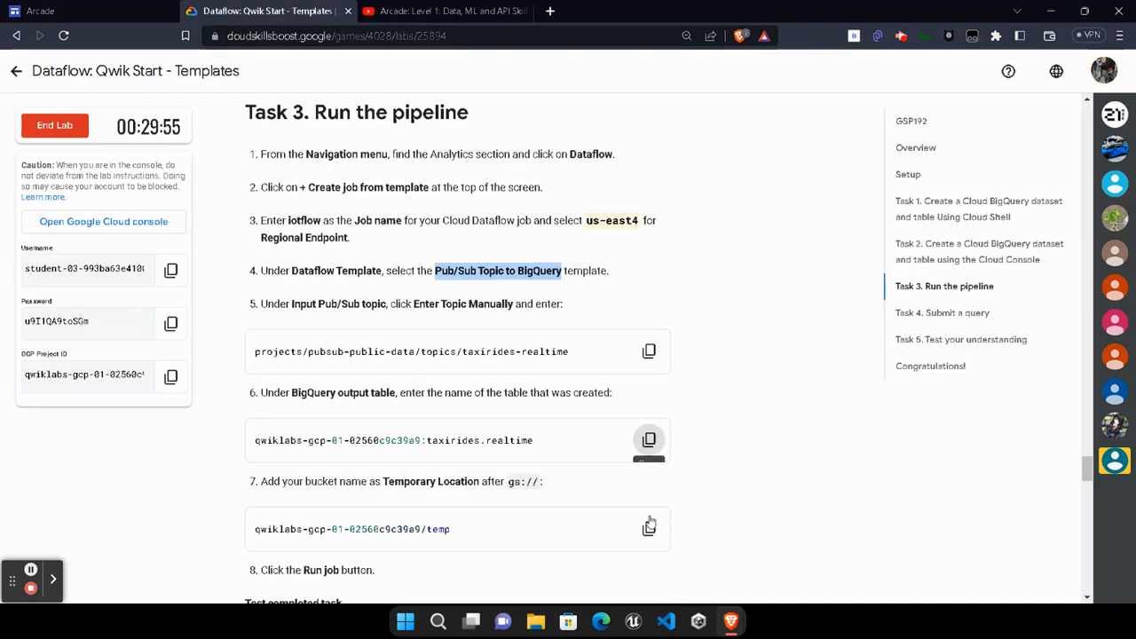
scroll(649, 523, down, 1)
click(649, 447)
mouse_move(730, 621)
click(1020, 559)
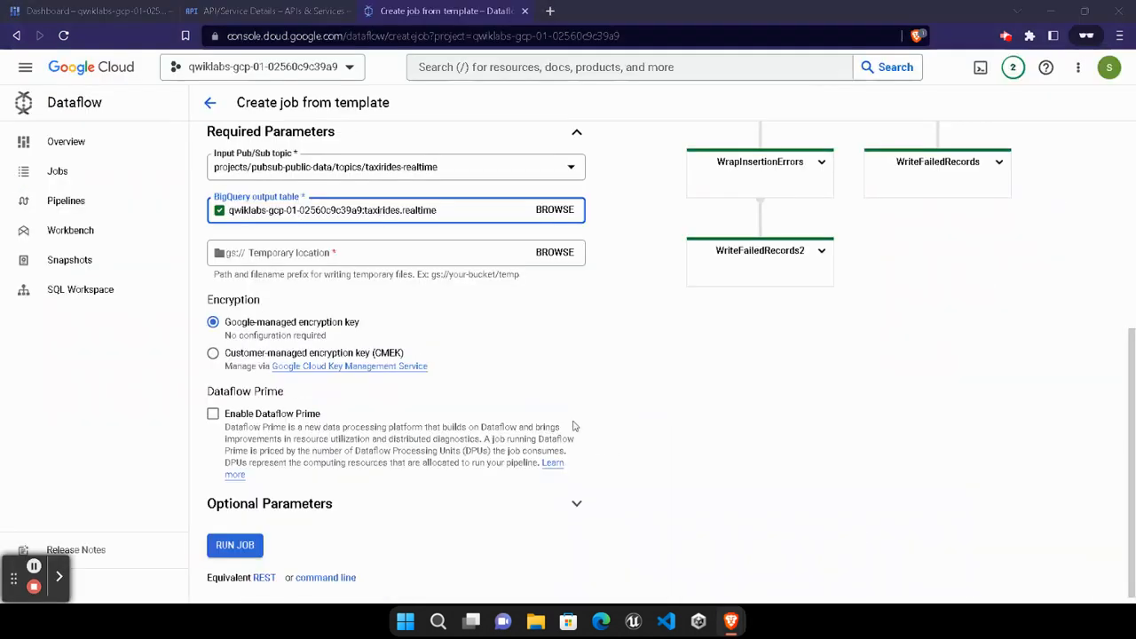
click(387, 252)
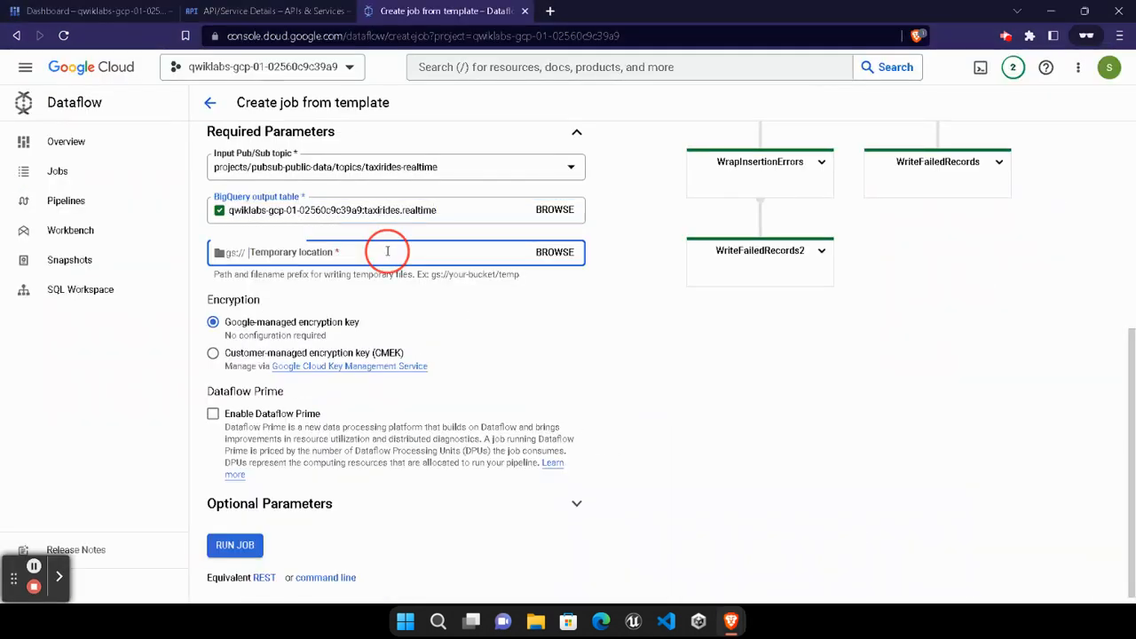
key(ctrl+v)
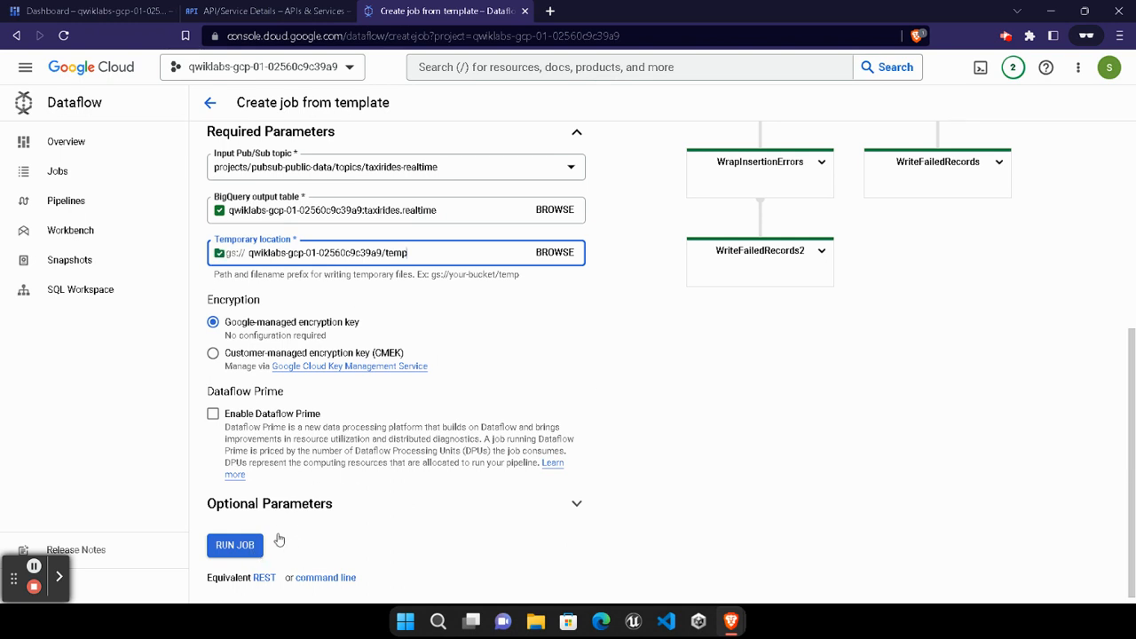
Run the iotflow job and open the Dataflow Jobs list to view its status.
click(236, 544)
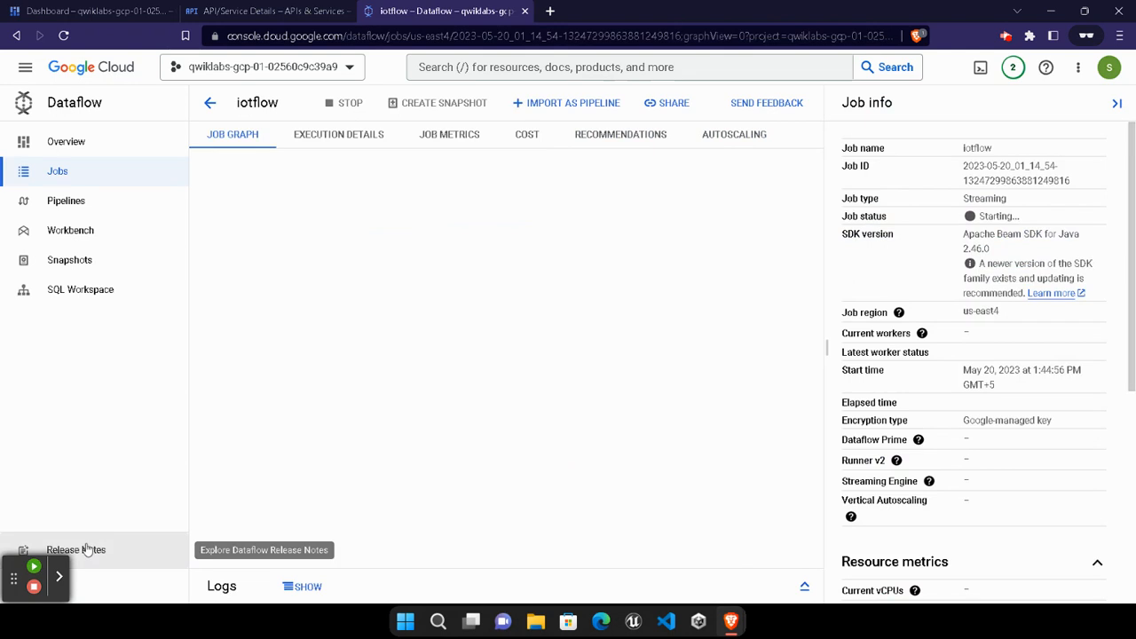
click(35, 568)
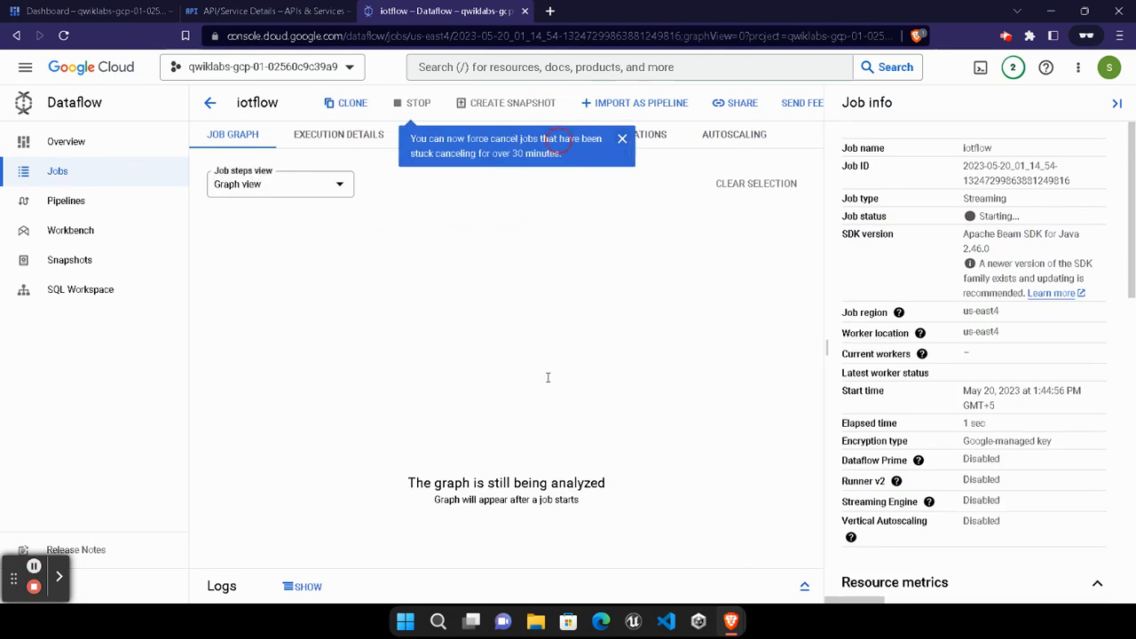
click(53, 173)
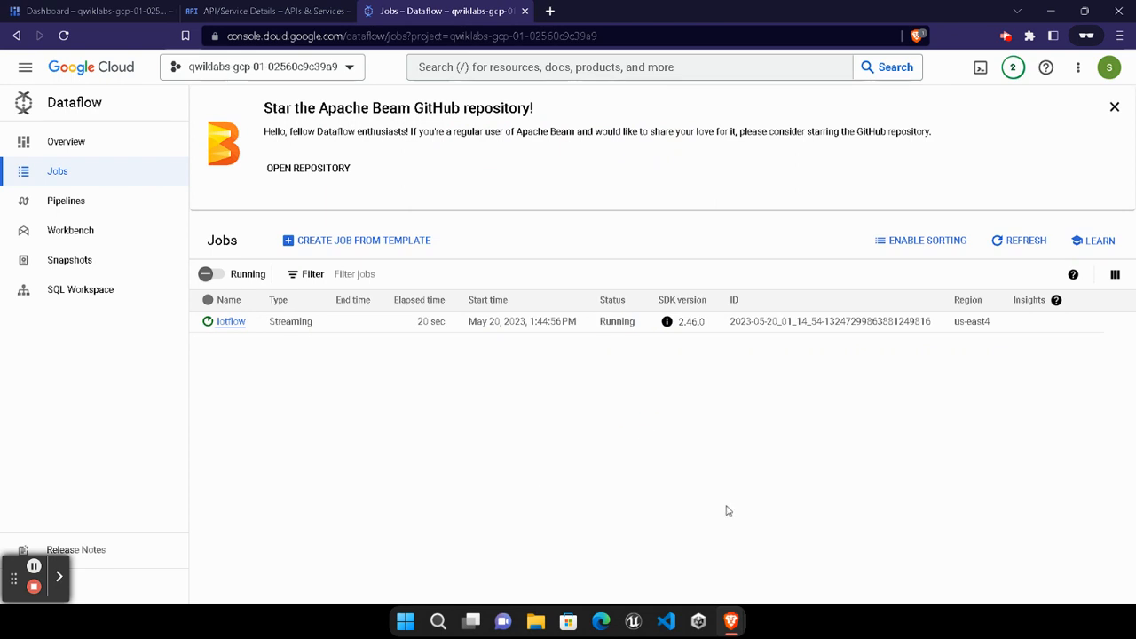
Return to the lab instructions and check the progress of "Run the Pipeline" in Task 3.
click(609, 552)
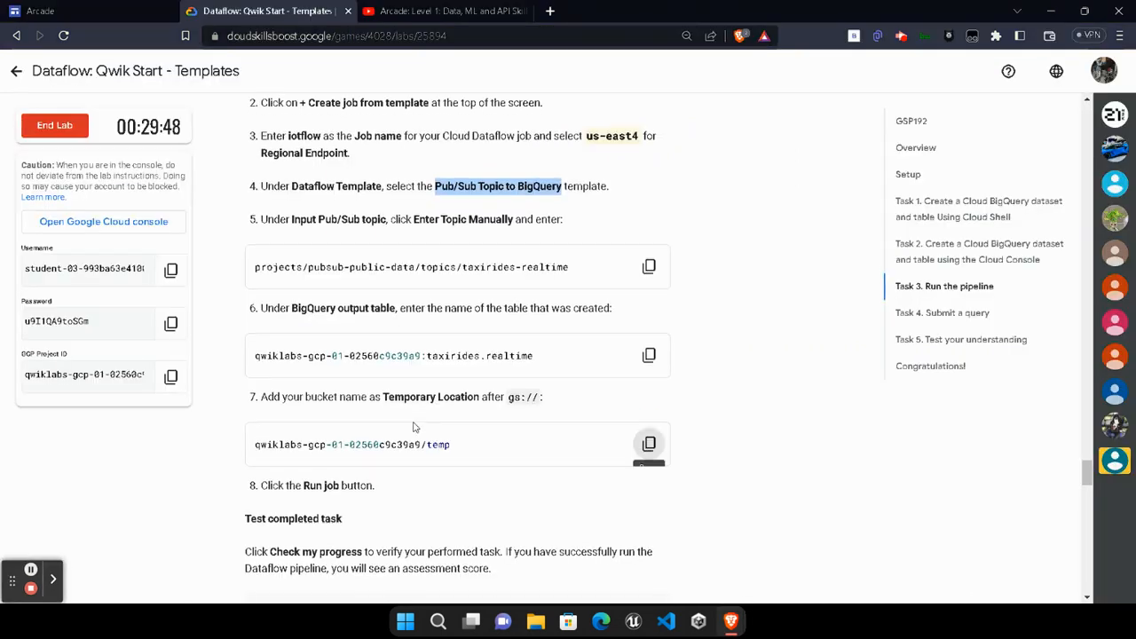
scroll(578, 453, down, 4)
click(387, 283)
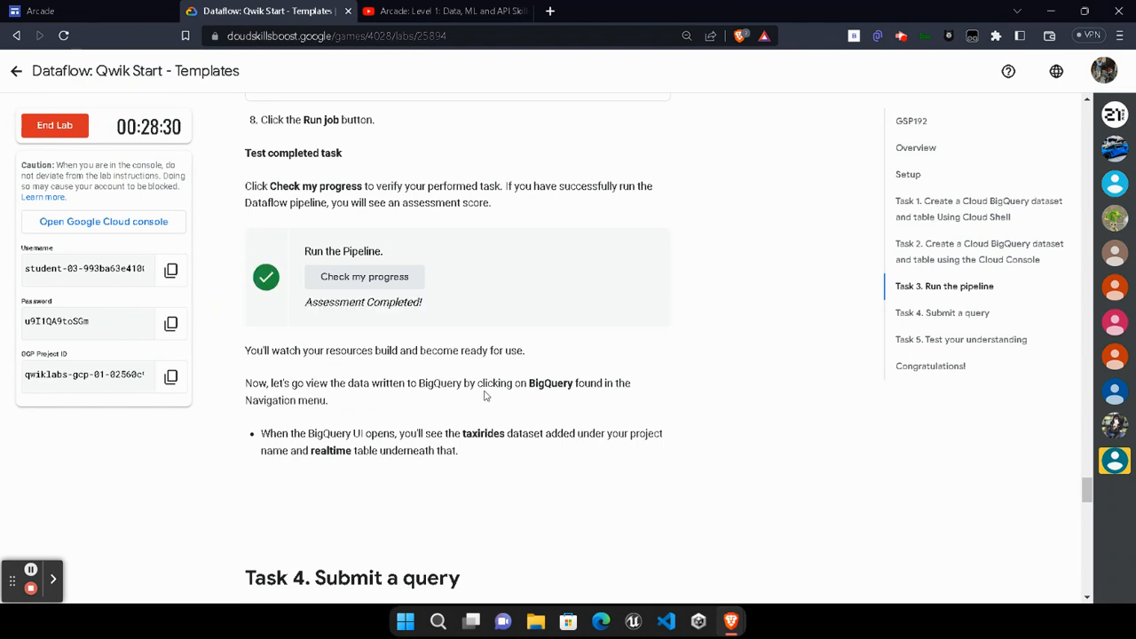
Go to Task 1 of the lab and check the progress of "Create a BigQuery Dataset (name: taxirides)".
click(948, 219)
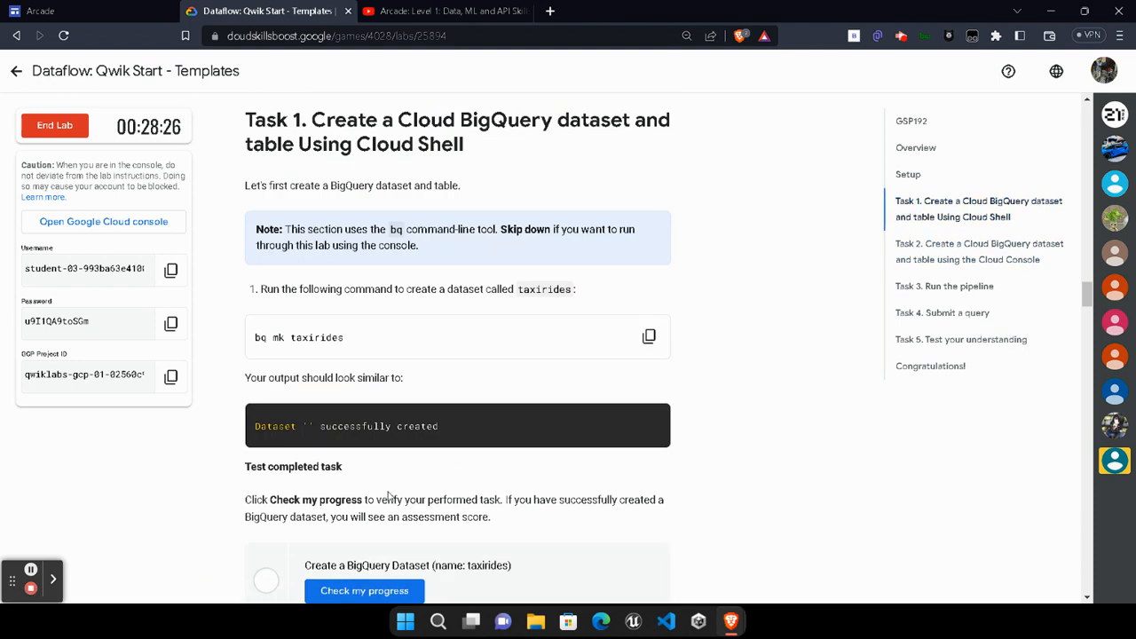
scroll(451, 472, down, 2)
click(399, 443)
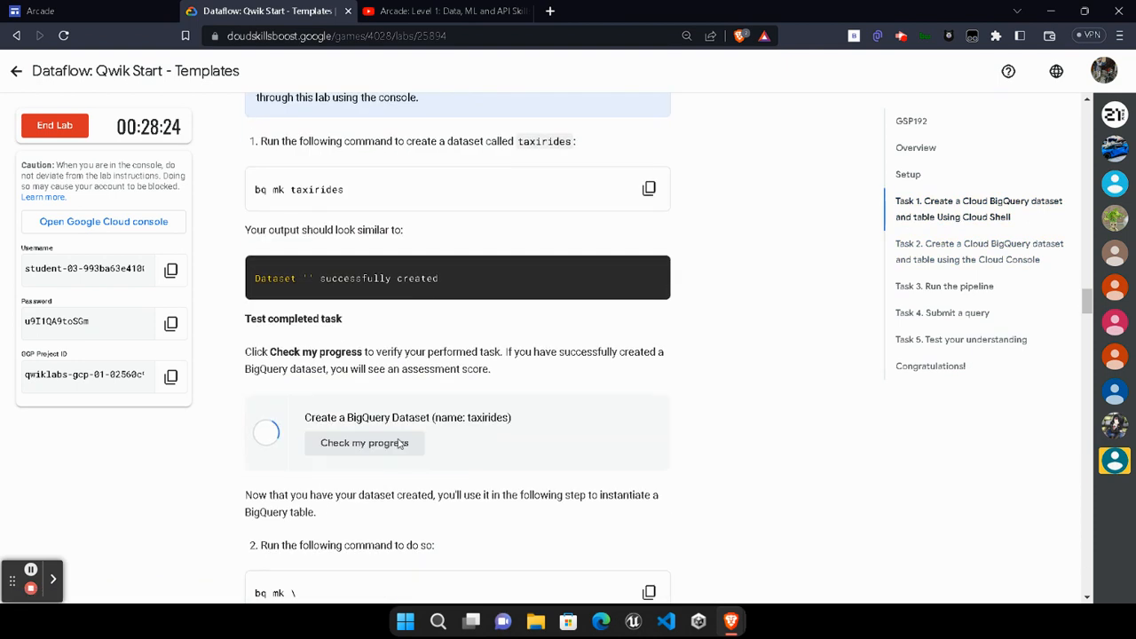
scroll(447, 414, up, 6)
scroll(445, 414, down, 4)
scroll(445, 415, down, 3)
scroll(445, 414, up, 10)
scroll(447, 416, down, 15)
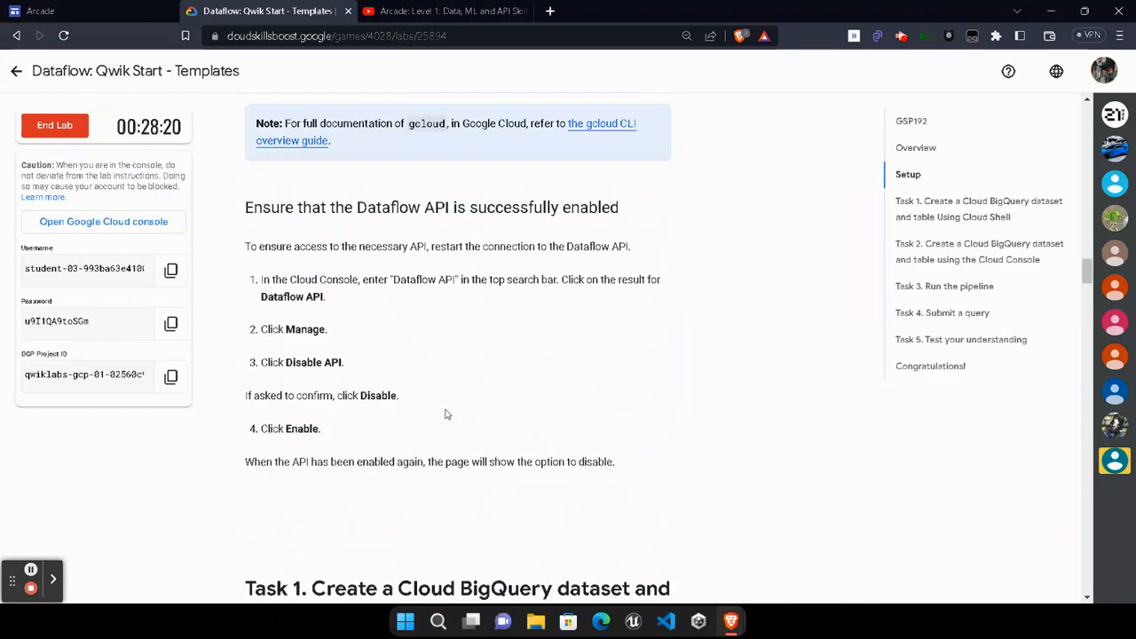
Check the progress of "Create a table in BigQuery Dataset" and "Create a storage bucket" in Task 1.
scroll(434, 394, down, 3)
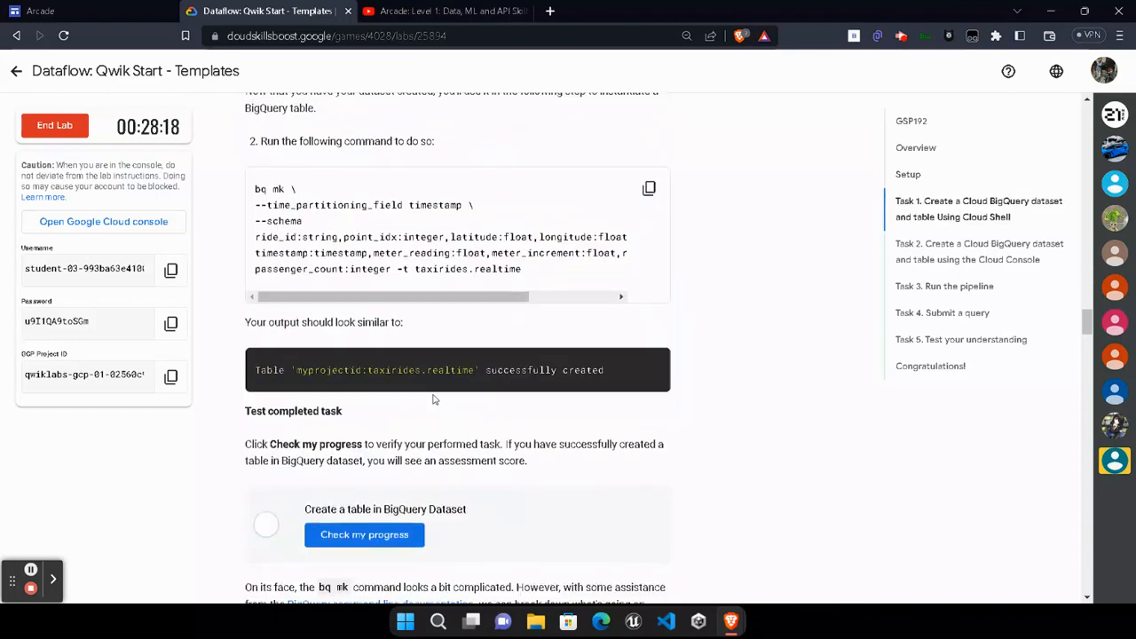
click(396, 423)
scroll(377, 417, down, 2)
scroll(378, 417, down, 1)
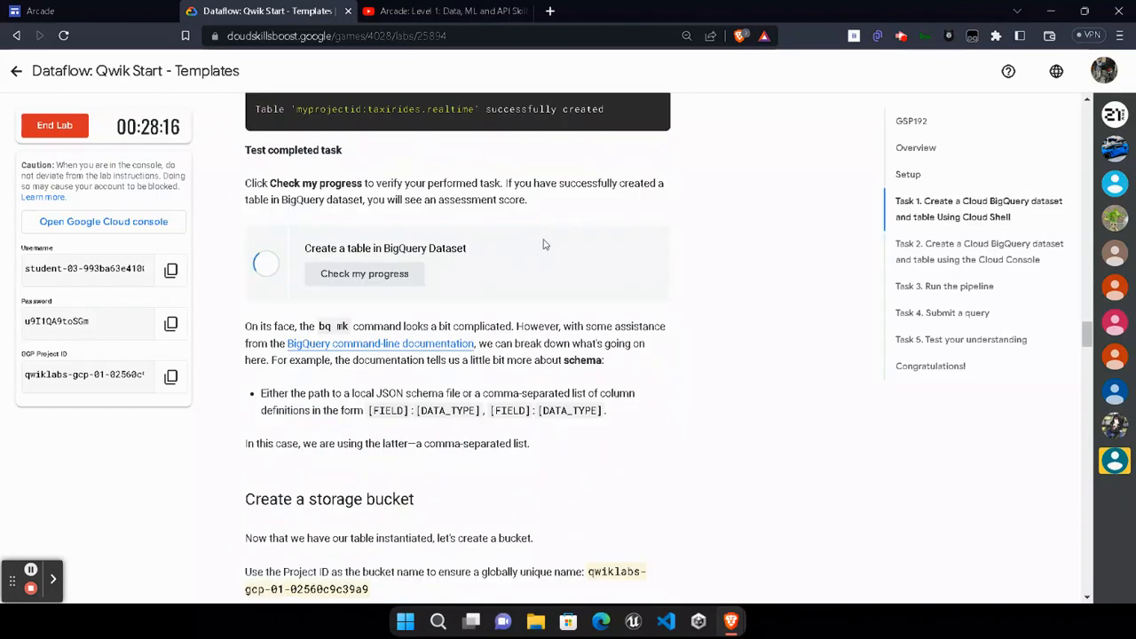
scroll(460, 373, down, 9)
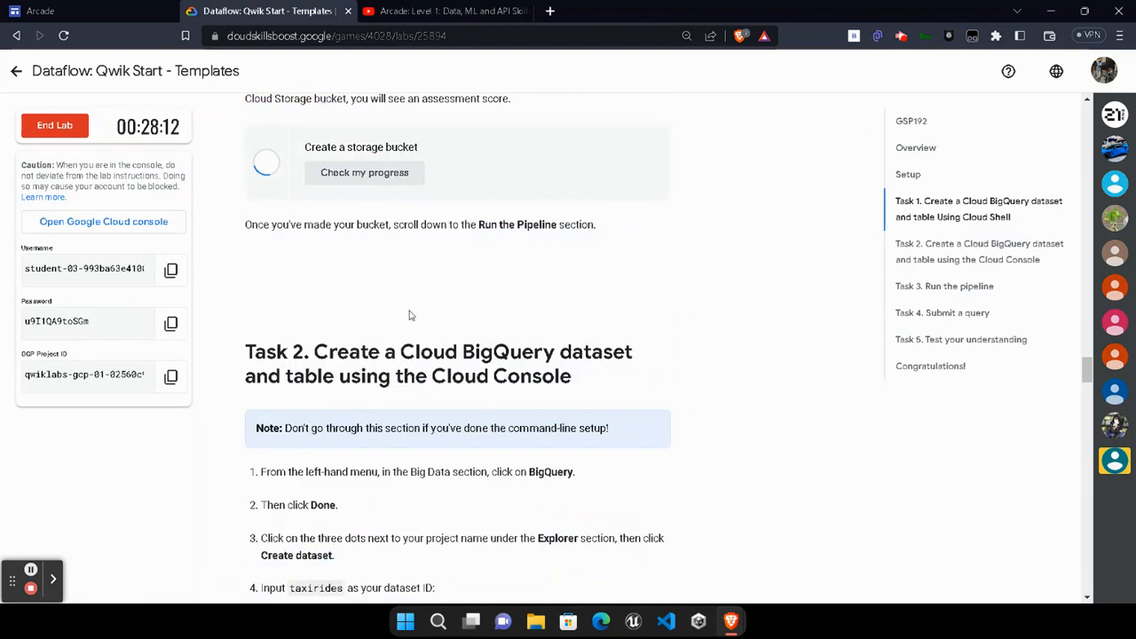
Check the progress of "Create a table in BigQuery Dataset" and "Create a storage bucket" in Task 2.
scroll(348, 368, down, 5)
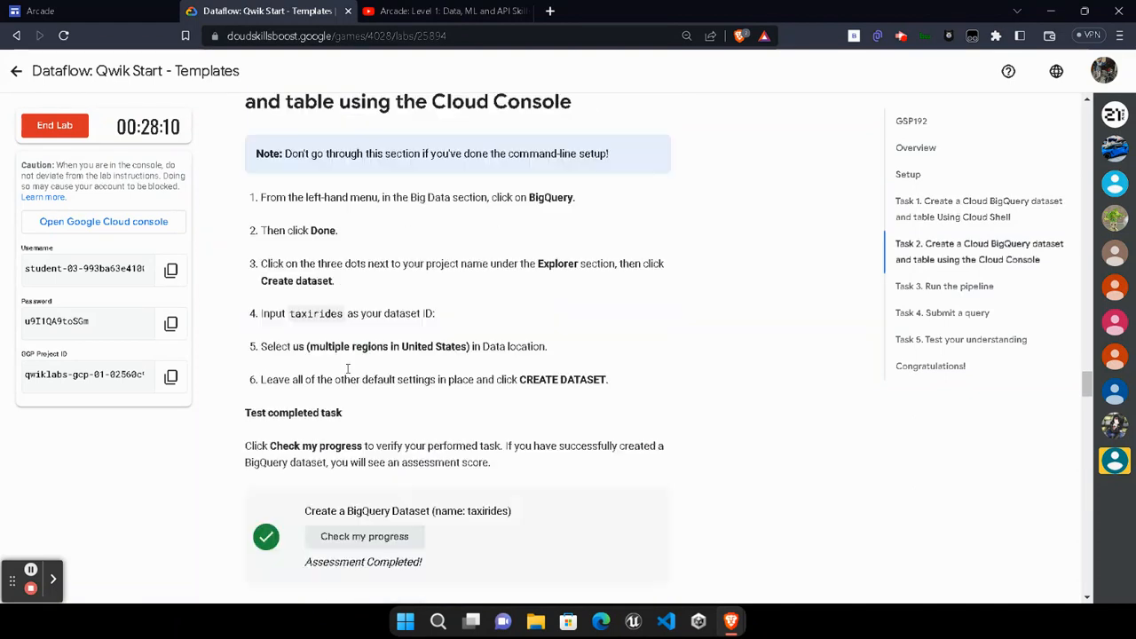
scroll(347, 368, down, 12)
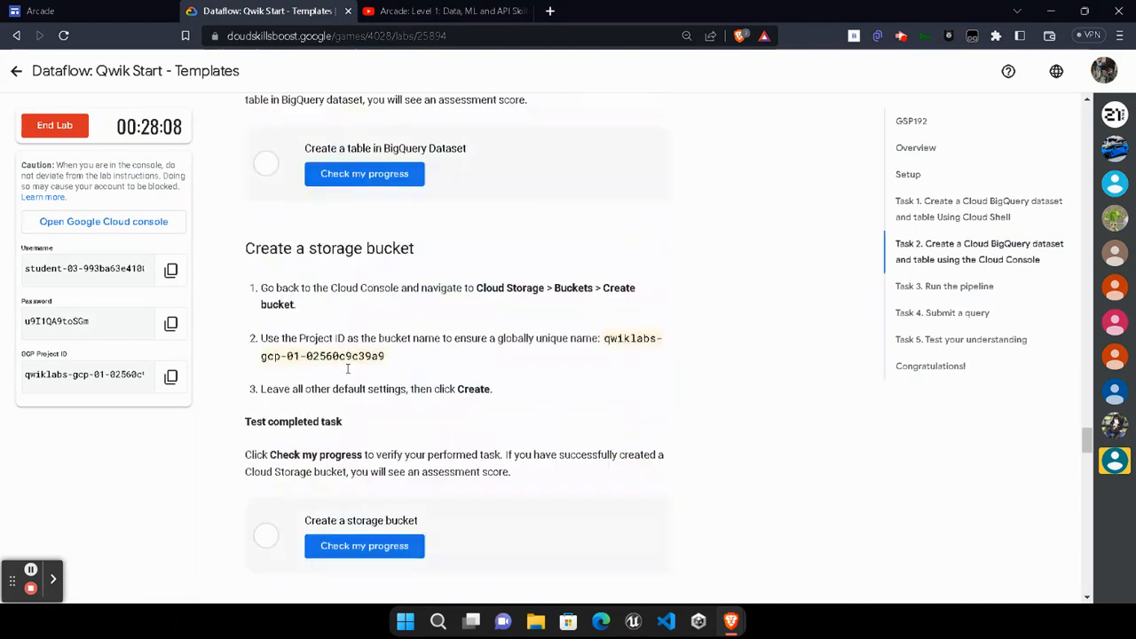
click(379, 147)
scroll(399, 335, up, 1)
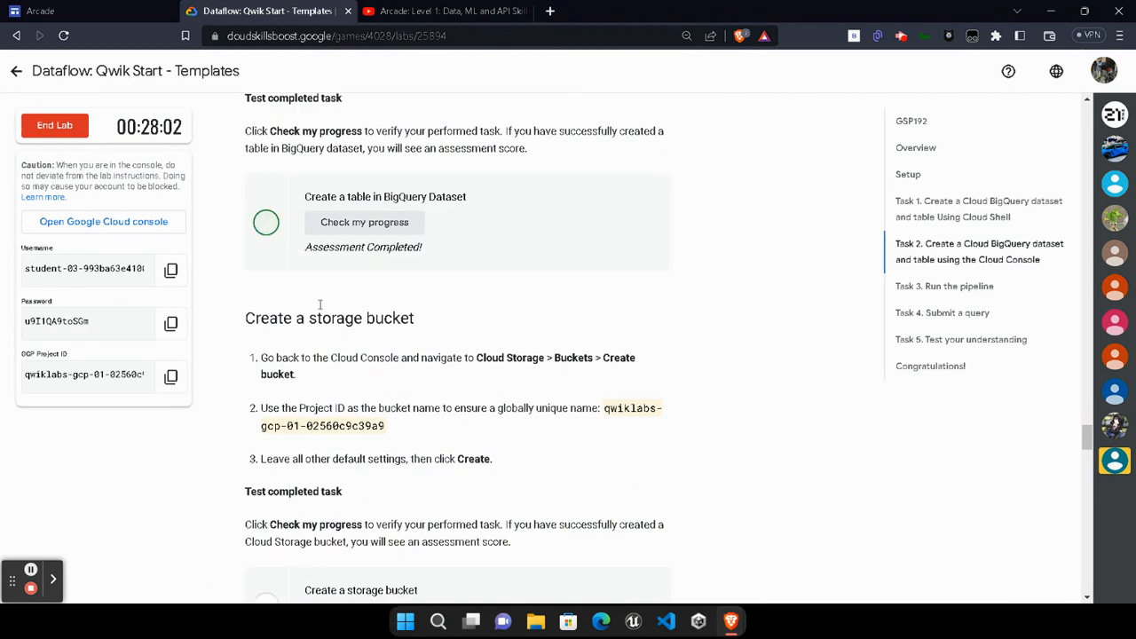
scroll(415, 358, down, 3)
click(397, 401)
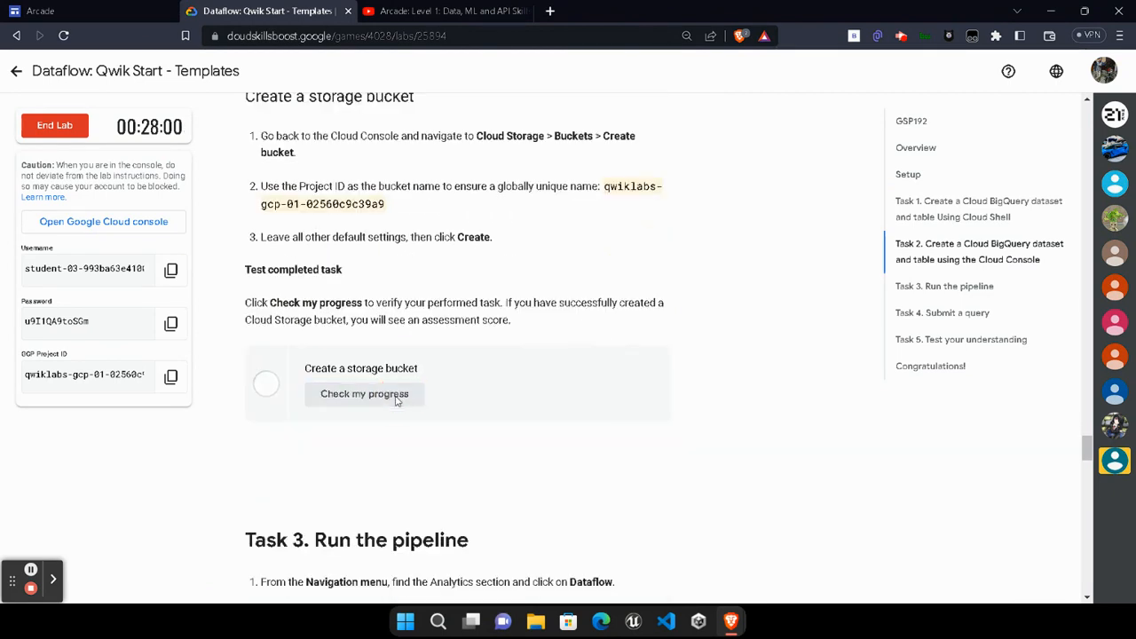
Review the remaining lab instructions from Task 3 through the Task 5 quiz questions to the Congratulations section.
scroll(364, 406, down, 1)
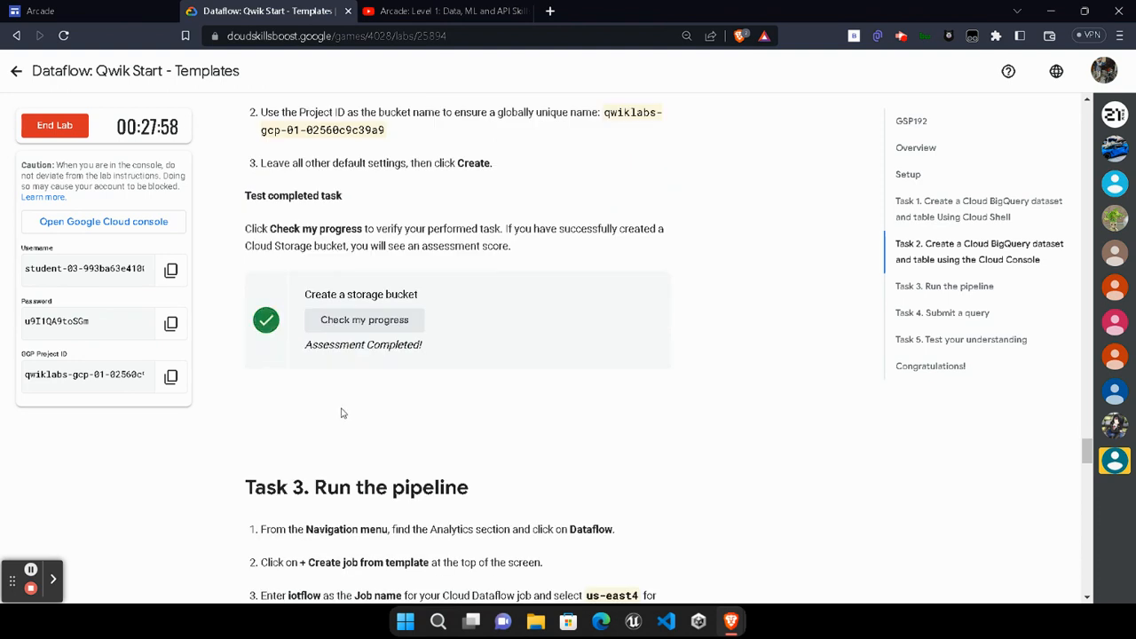
scroll(344, 412, down, 10)
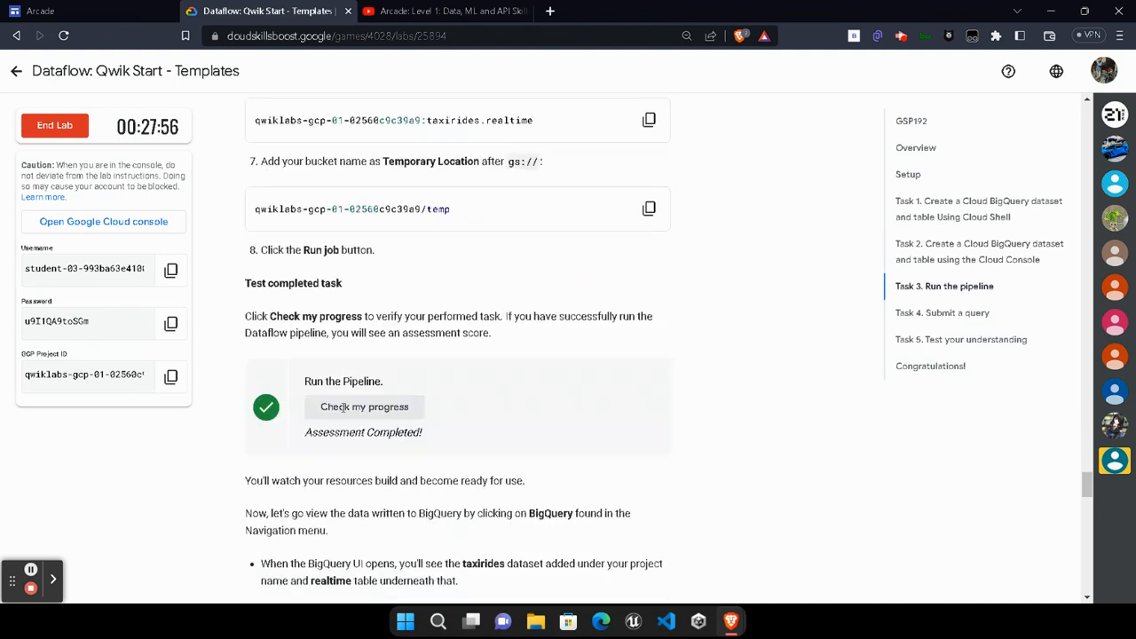
scroll(344, 412, down, 12)
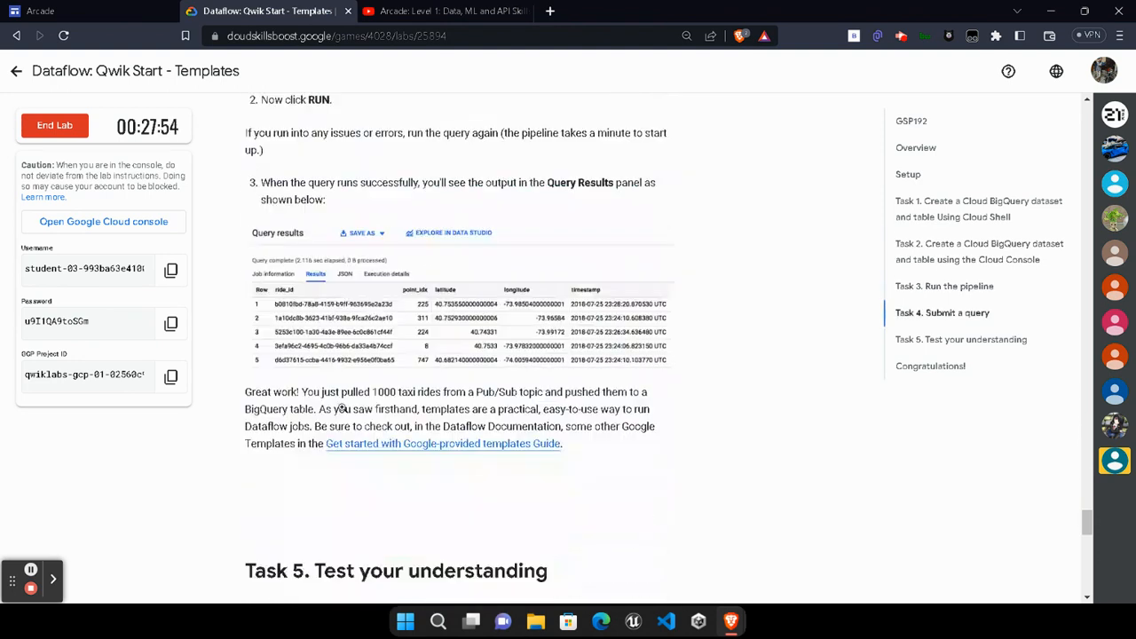
scroll(342, 407, down, 3)
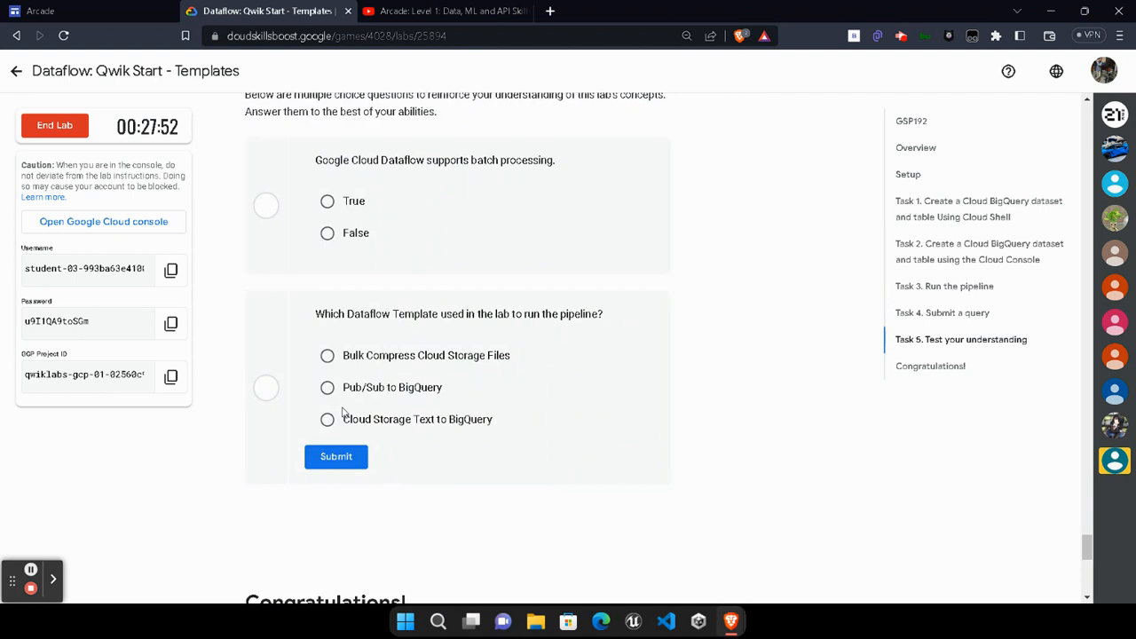
scroll(344, 410, up, 2)
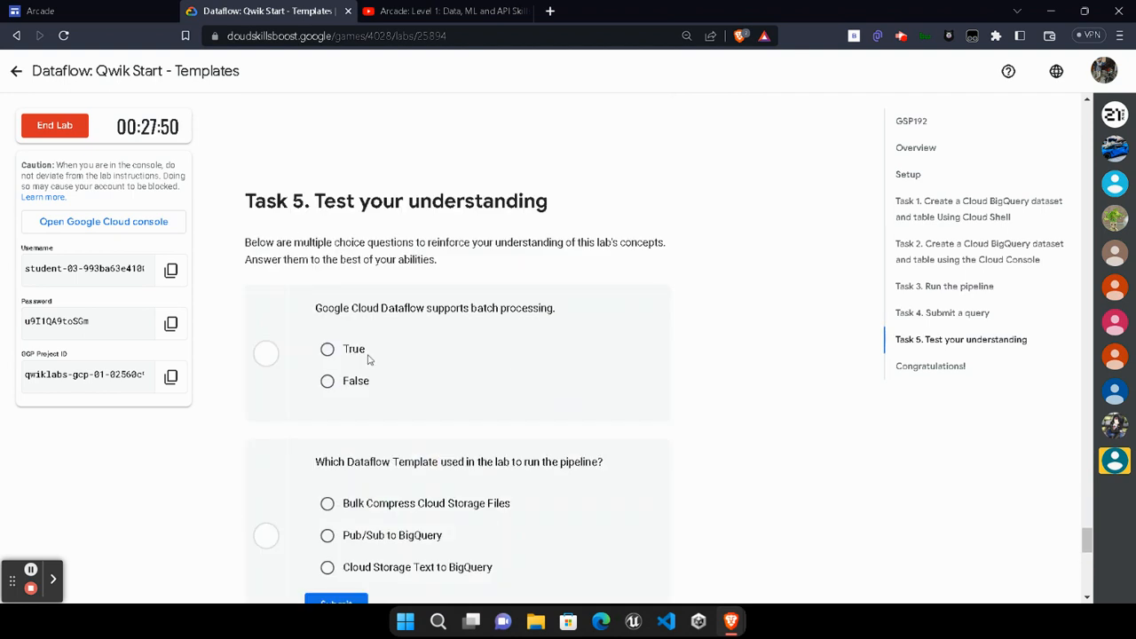
scroll(367, 399, down, 4)
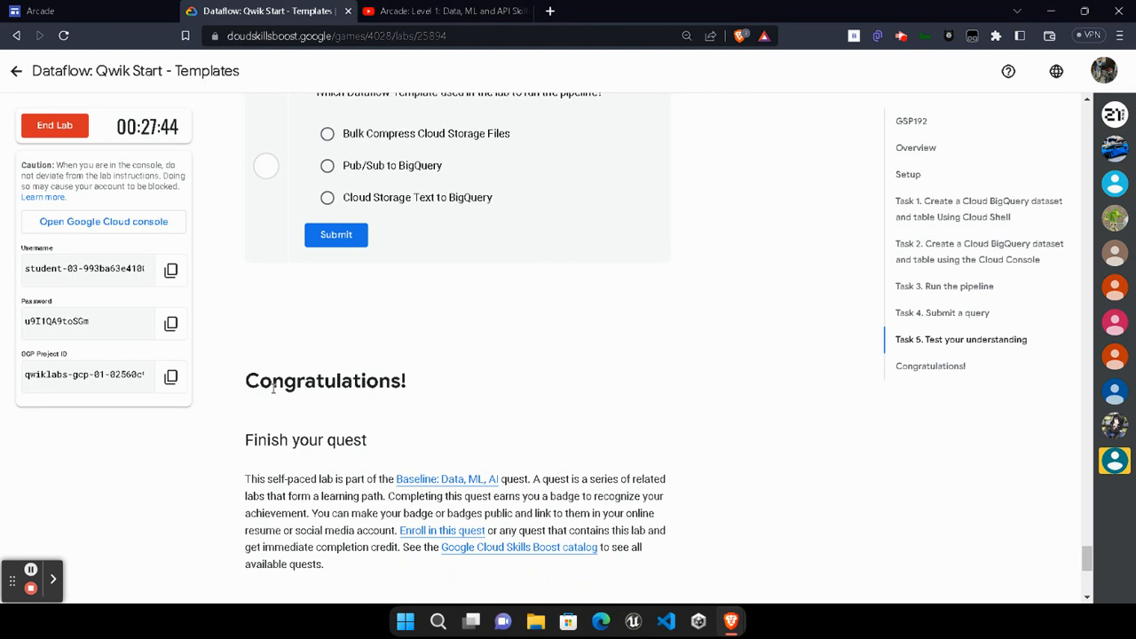
drag(432, 380, 261, 314)
click(262, 310)
End the lab, confirm ending it, and submit a four-star satisfaction rating without additional comments.
click(73, 127)
click(700, 380)
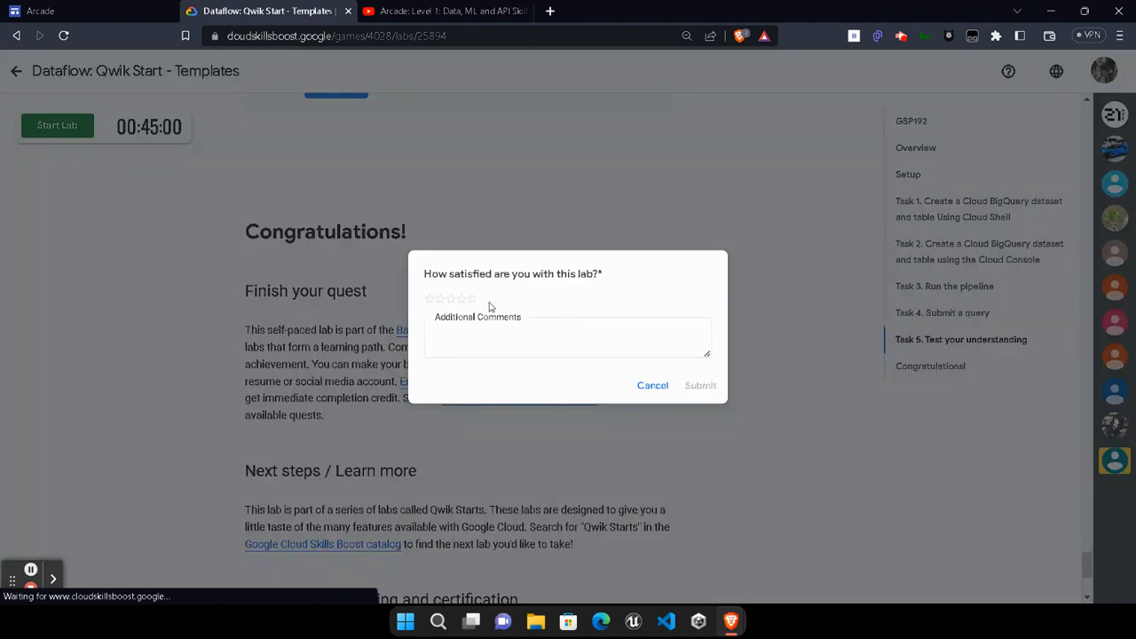
click(462, 299)
click(700, 385)
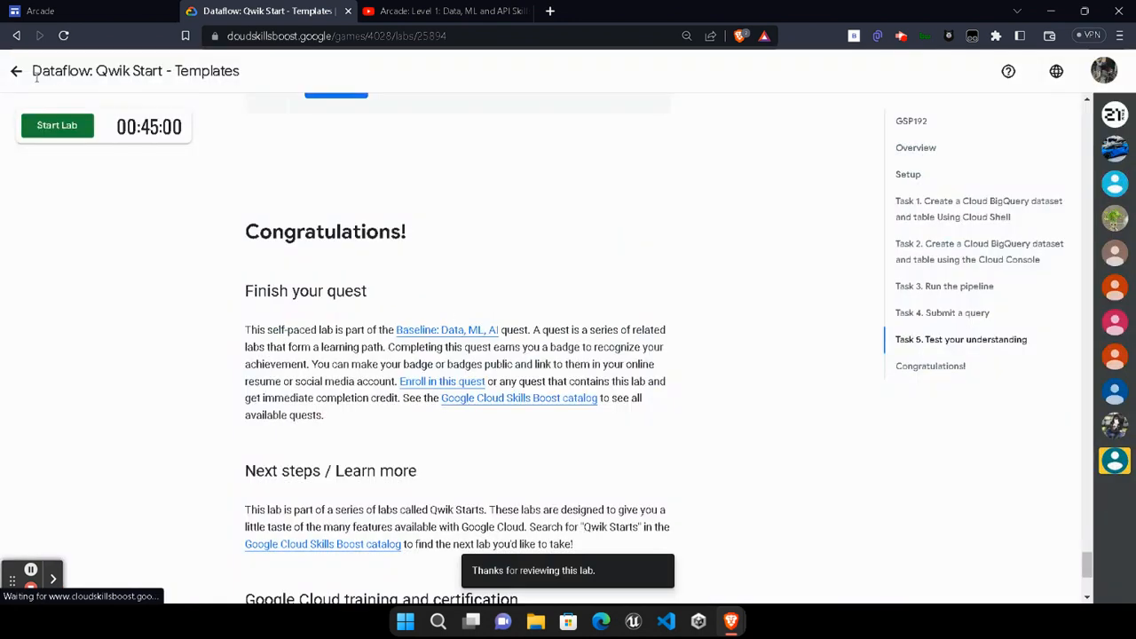
Return to the "Level 1: Data, ML and API Skills" game page and expand the lab list under "Monitor and Manage Google Cloud Resources".
click(20, 78)
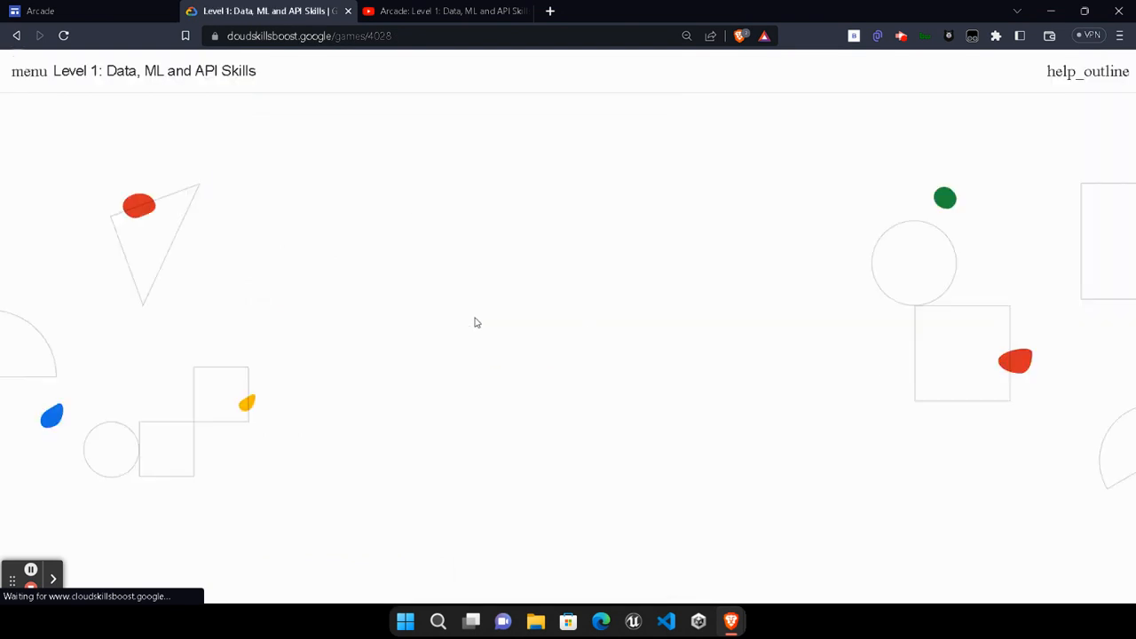
scroll(652, 375, down, 5)
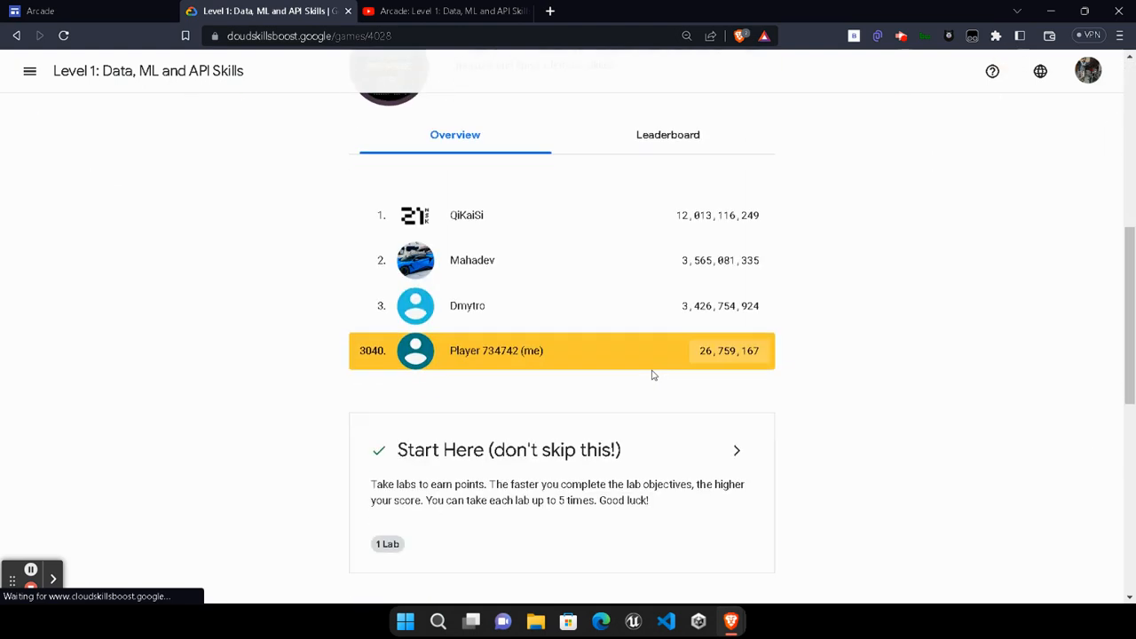
scroll(652, 374, down, 3)
click(738, 386)
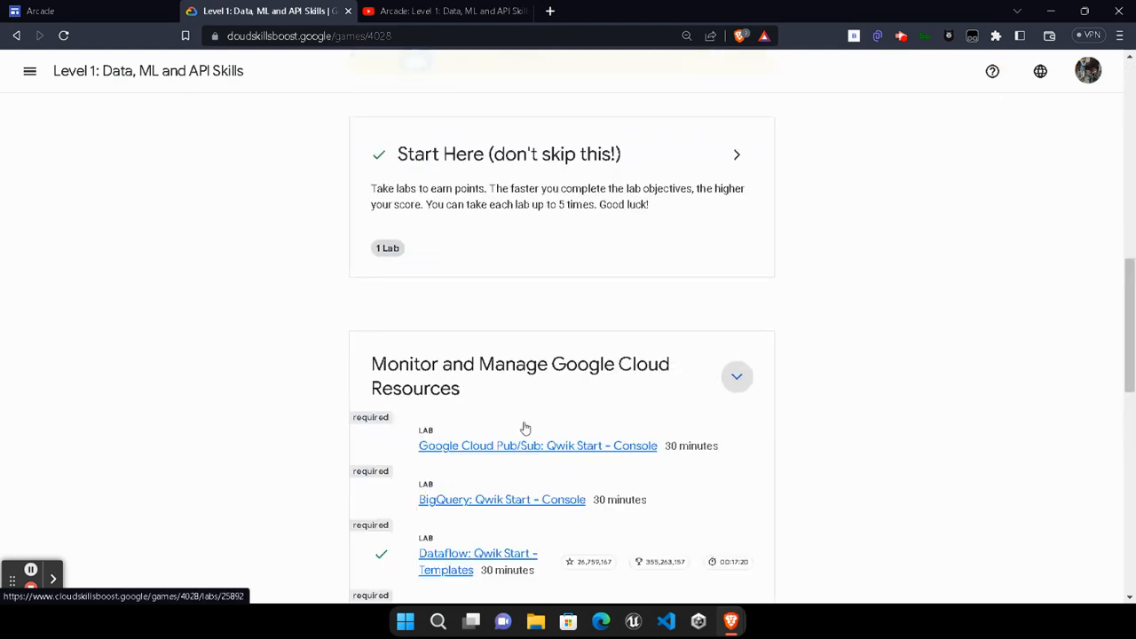
scroll(525, 429, down, 2)
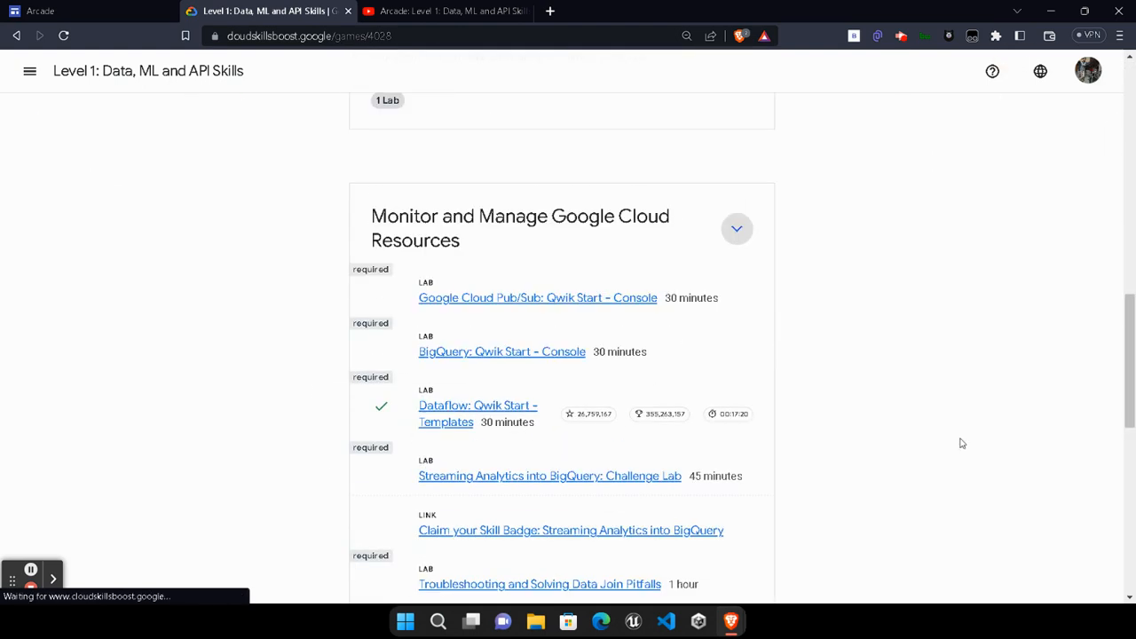